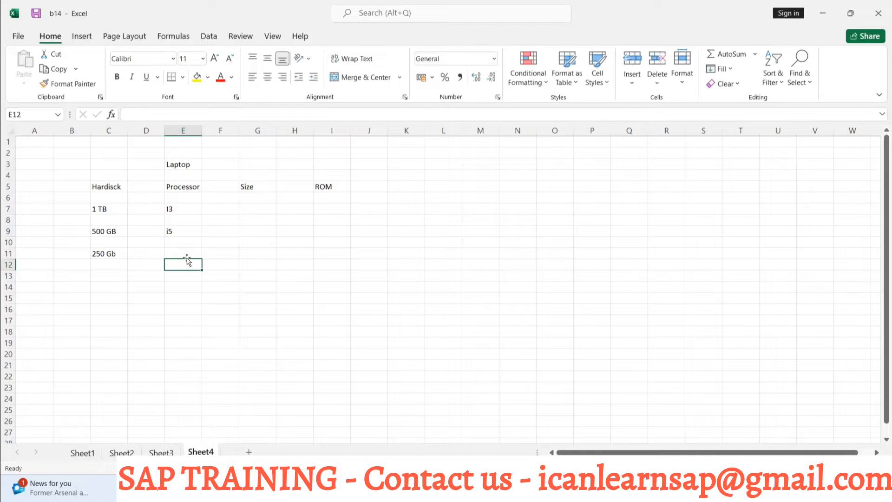
# Step: Enter i7 in E11 and the sizes 11 inch, 13 inch and 15 inch in G7, G9 and G11
pyautogui.write('i7')
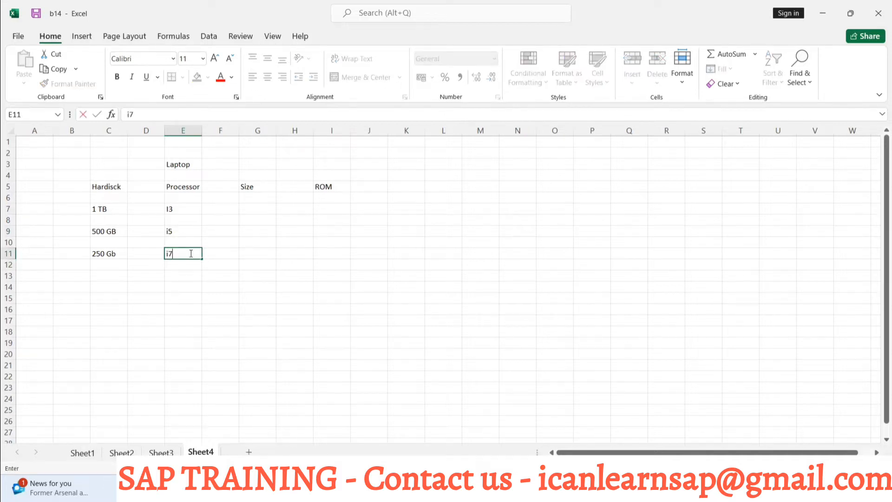
pyautogui.click(254, 207)
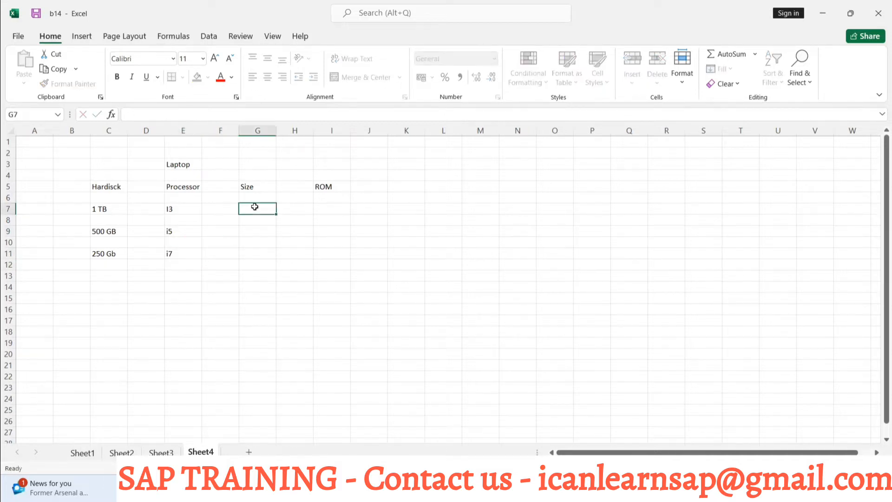
pyautogui.write('11 inch')
pyautogui.click(252, 231)
pyautogui.write('3')
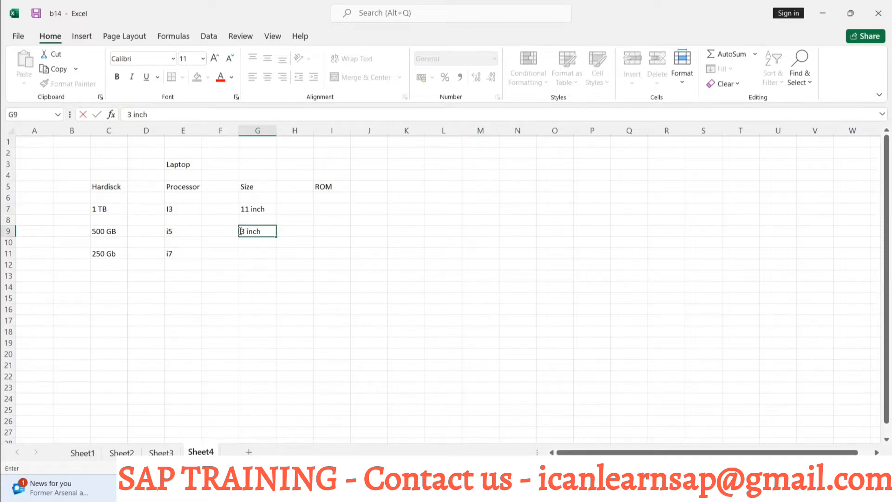
pyautogui.write('1')
pyautogui.click(244, 255)
pyautogui.write('15 icn')
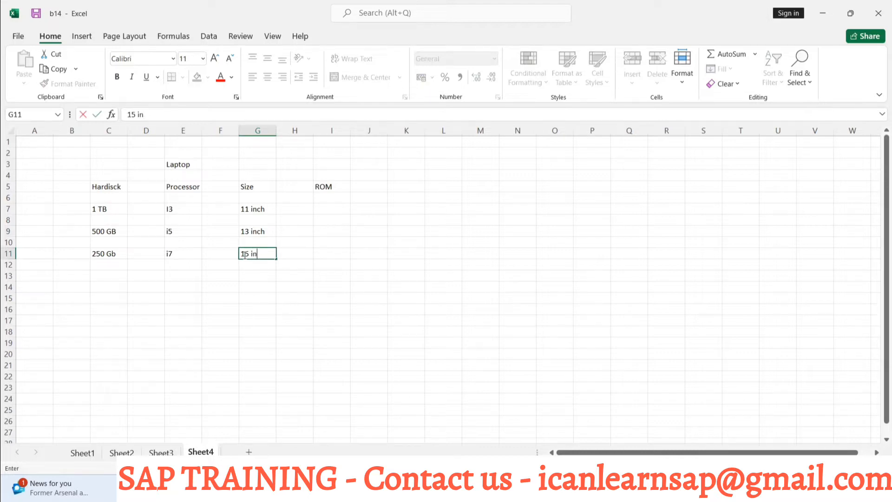
pyautogui.write('h')
pyautogui.click(266, 289)
# Step: Correct the column header in I5 to RAM
pyautogui.click(327, 206)
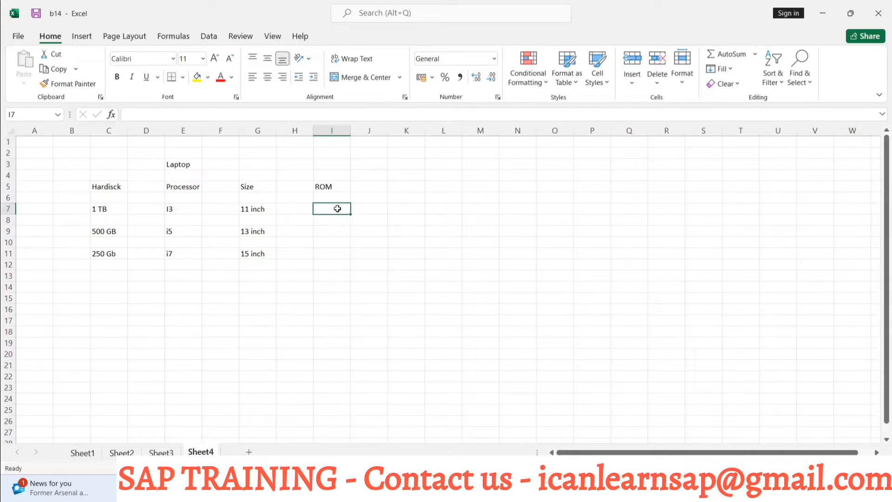
pyautogui.doubleClick(327, 187)
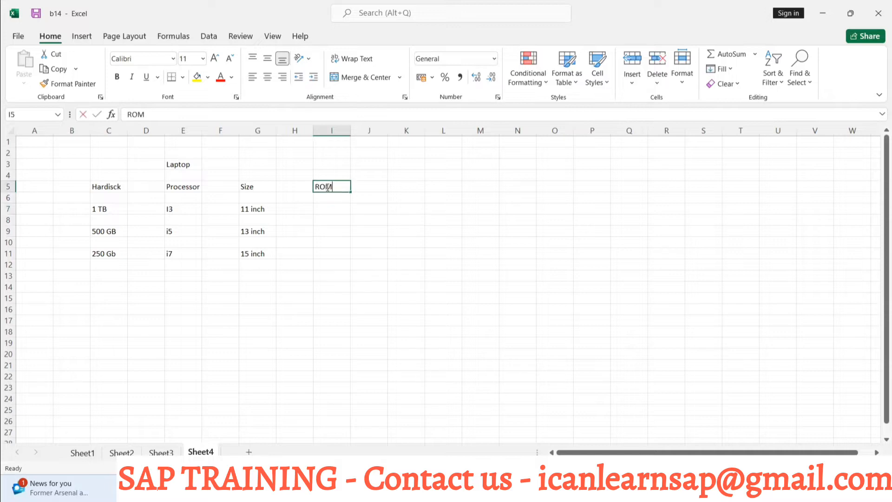
pyautogui.press('BackSpace')
pyautogui.write('A')
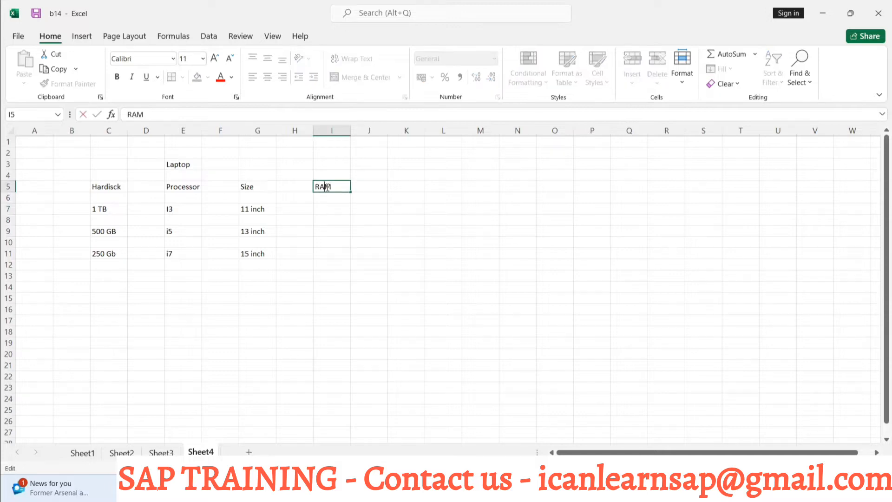
pyautogui.click(327, 211)
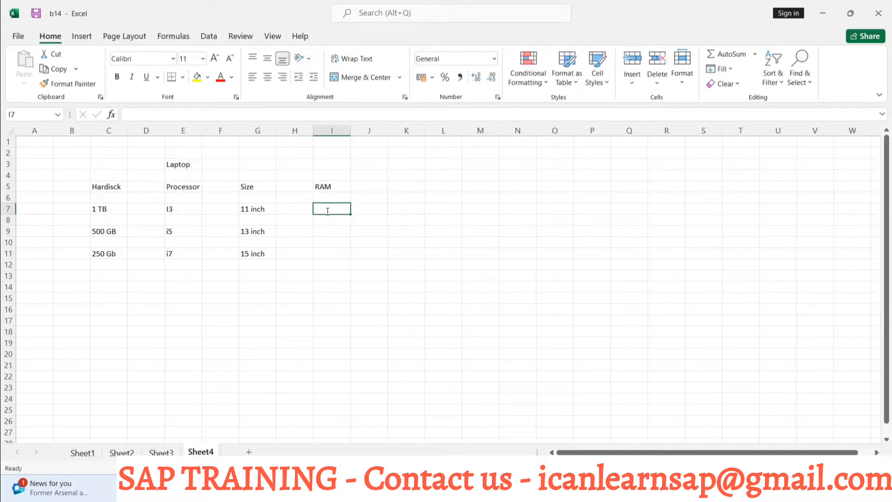
# Step: Enter the RAM values 8, 16 and 32 in I7, I9 and I11
pyautogui.doubleClick(328, 211)
pyautogui.write('8')
pyautogui.click(323, 230)
pyautogui.write('16')
pyautogui.click(326, 256)
pyautogui.write('32')
pyautogui.click(328, 264)
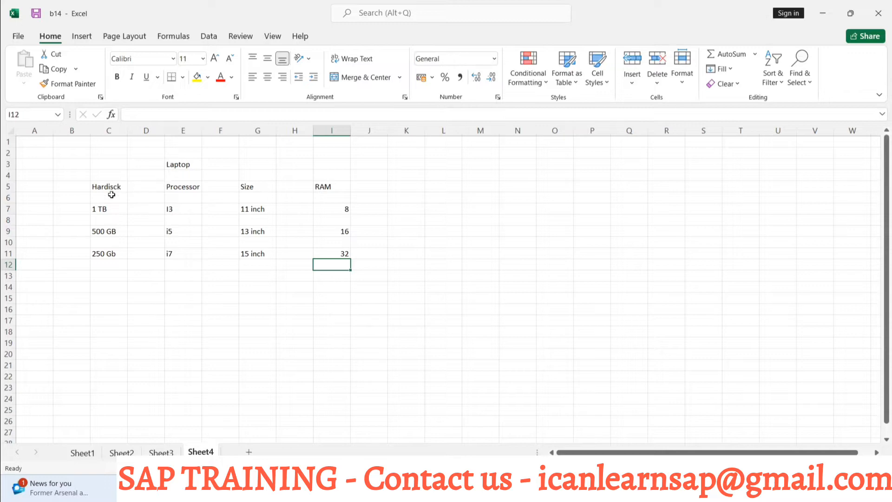
# Step: Add the header Class in B5, beside the Hardisck header
pyautogui.click(65, 186)
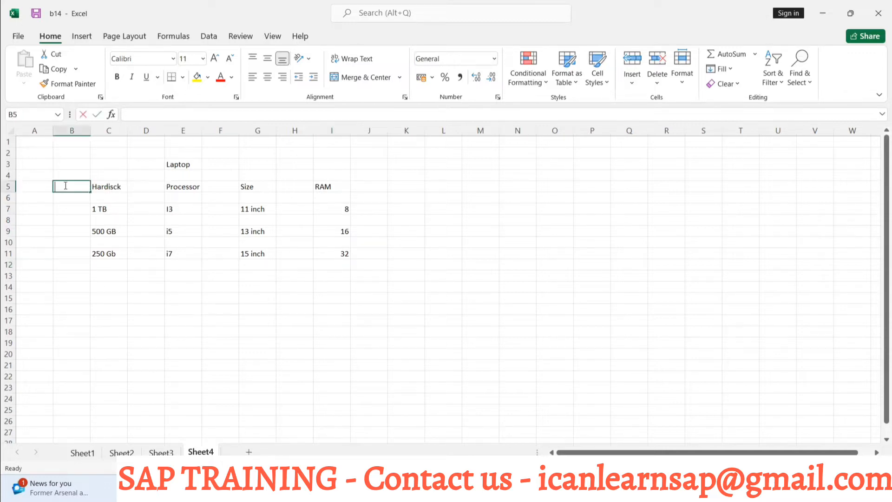
pyautogui.write('Class')
pyautogui.press('Return')
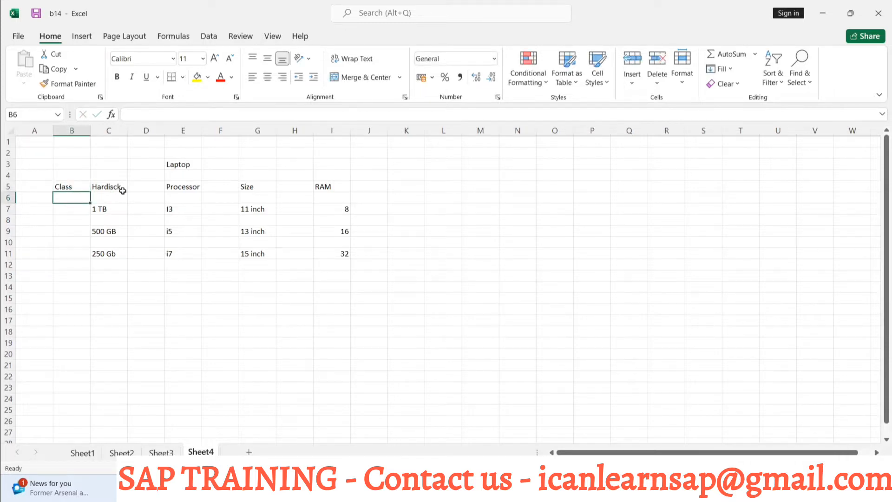
pyautogui.click(177, 190)
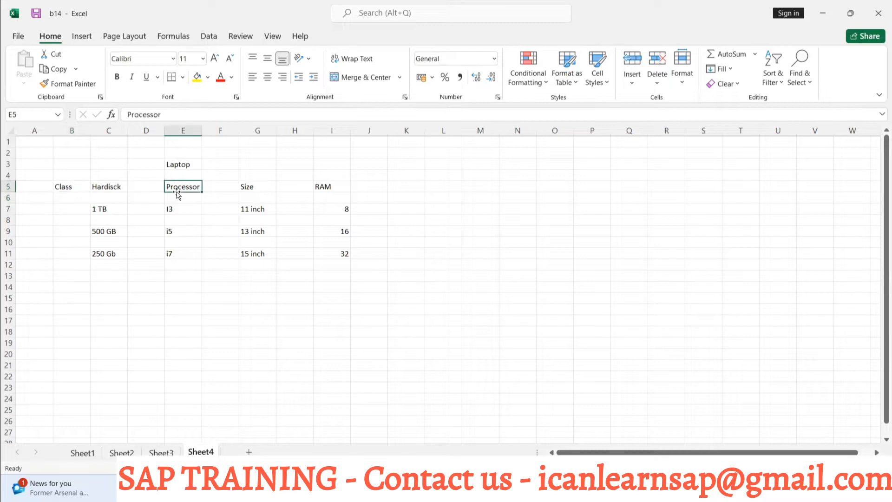
pyautogui.click(255, 188)
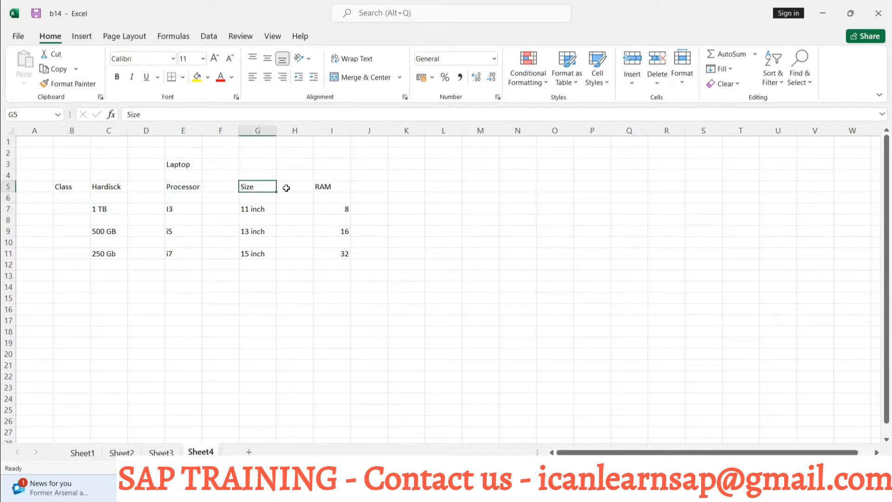
pyautogui.click(327, 192)
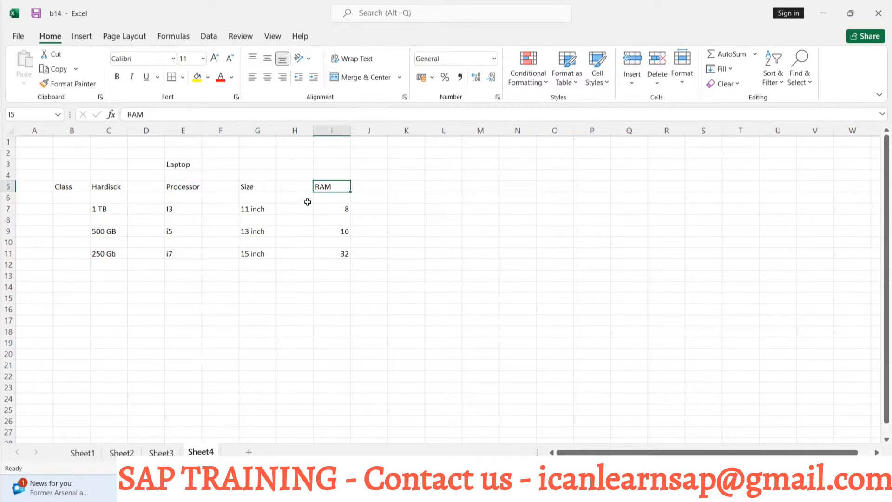
# Step: Enter Charactersic in B7 under Class and widen column B to fit the text
pyautogui.click(75, 208)
pyautogui.write('CH')
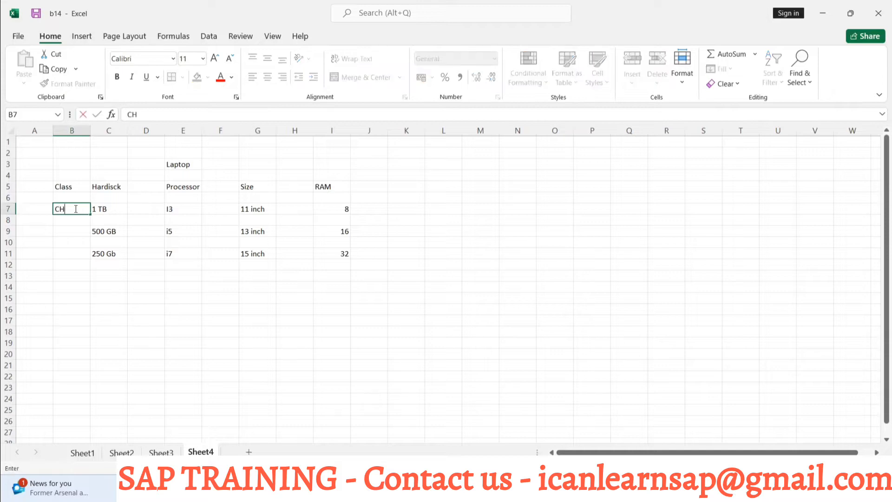
pyautogui.write('aracte')
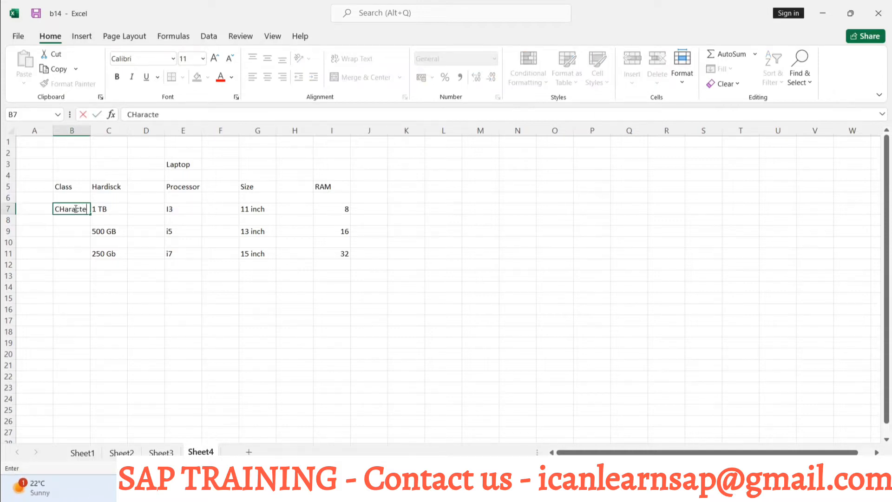
pyautogui.write('rsic')
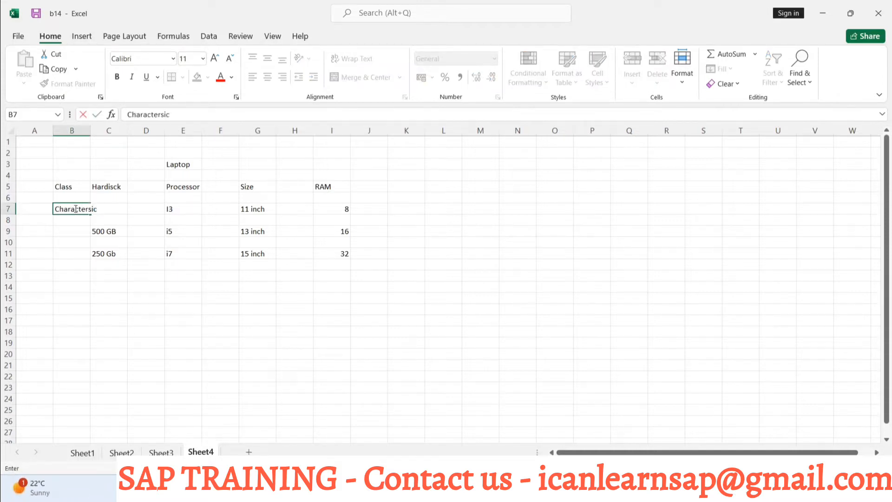
pyautogui.moveTo(62, 357); pyautogui.dragTo(70, 343)
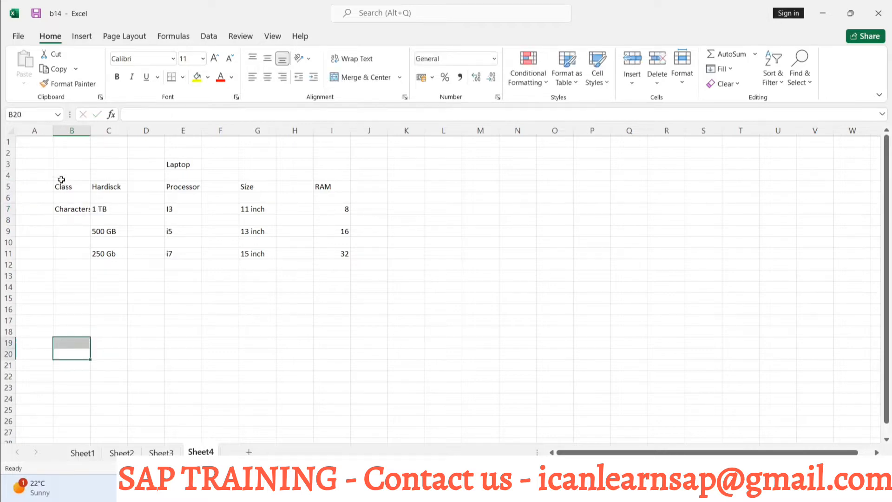
pyautogui.moveTo(93, 130); pyautogui.dragTo(111, 132)
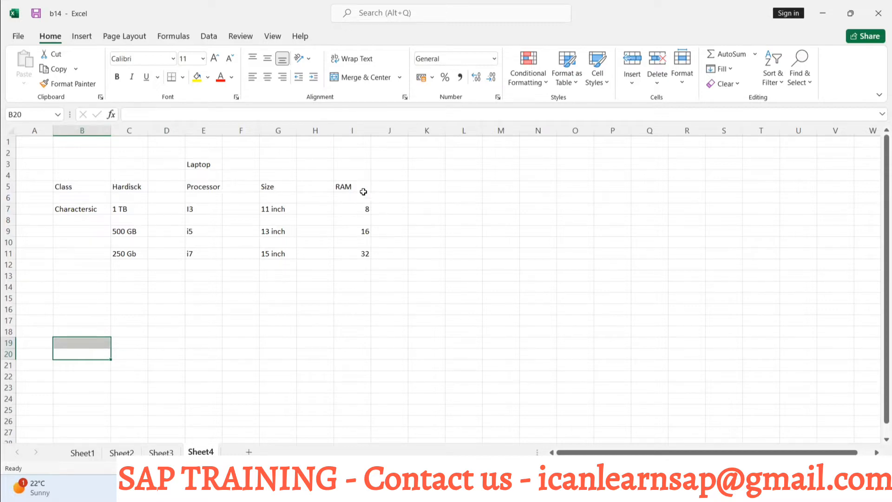
# Step: Copy the Charactersic entry from B7 into B9 and B11
pyautogui.click(91, 209)
pyautogui.hotkey('ctrl', 'c')
pyautogui.click(80, 233)
pyautogui.hotkey('ctrl', 'v')
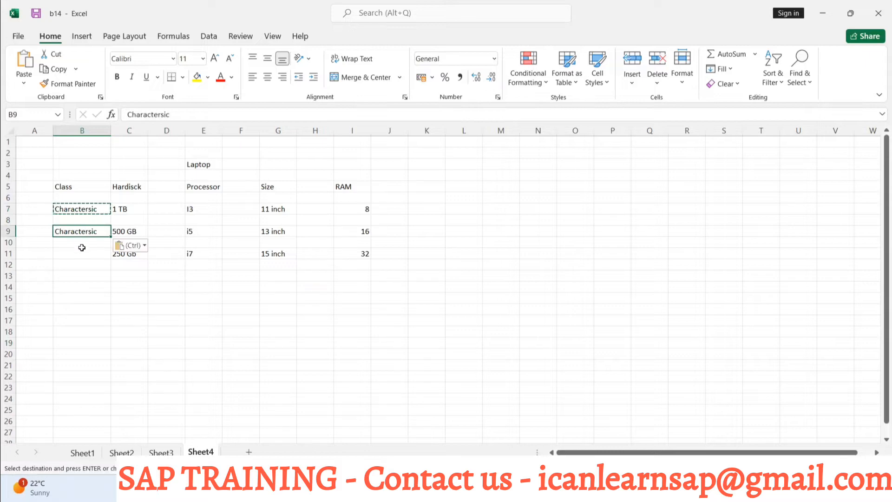
pyautogui.hotkey('ctrl', 'c')
pyautogui.click(451, 277)
pyautogui.click(87, 253)
pyautogui.hotkey('ctrl', 'v')
pyautogui.press('Down')
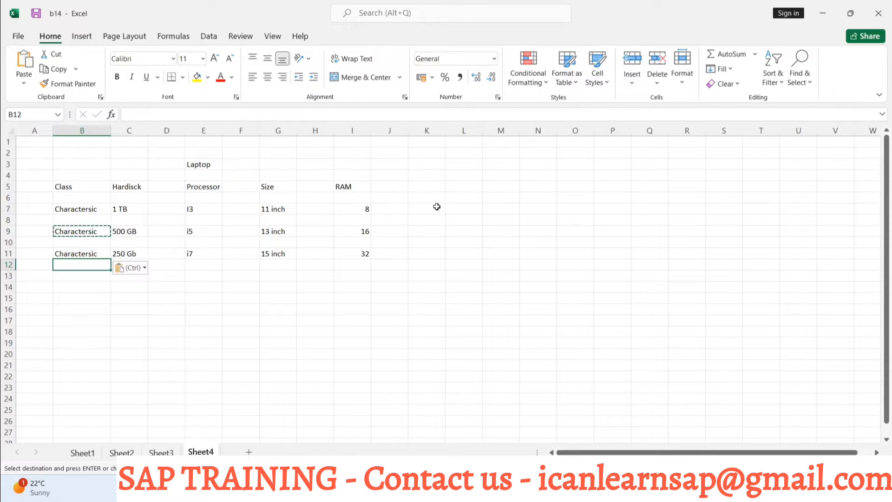
# Step: Enter S&D in O4, away from the laptop table
pyautogui.click(579, 176)
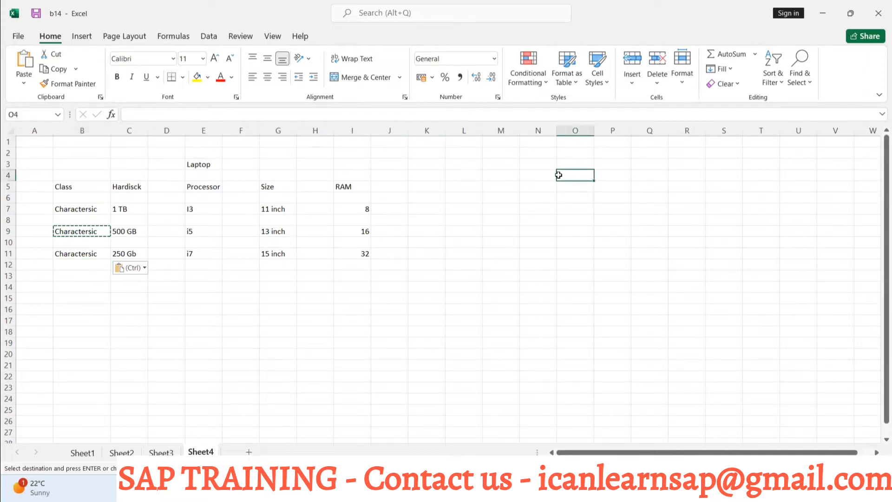
pyautogui.write('S&D')
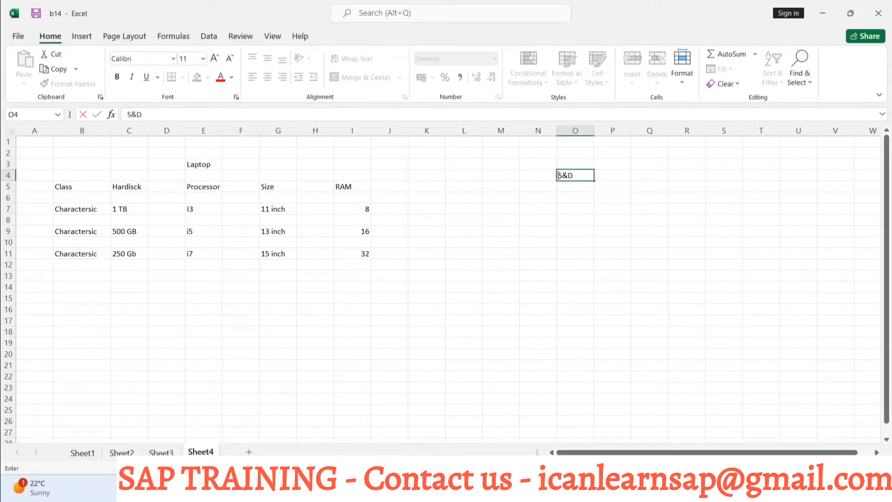
pyautogui.click(564, 207)
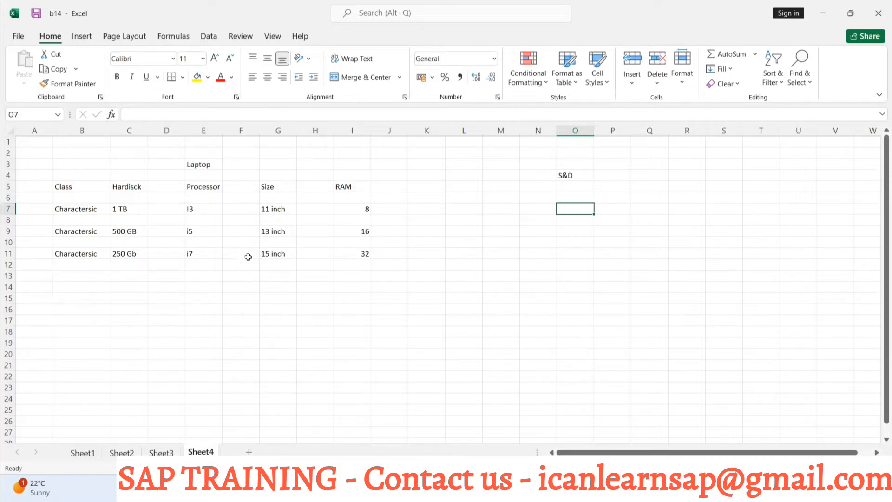
# Step: Fill the cells for i7 (E11), 1 TB (C7), 13 inch (G9) and 32 (I11) with light green
pyautogui.click(202, 249)
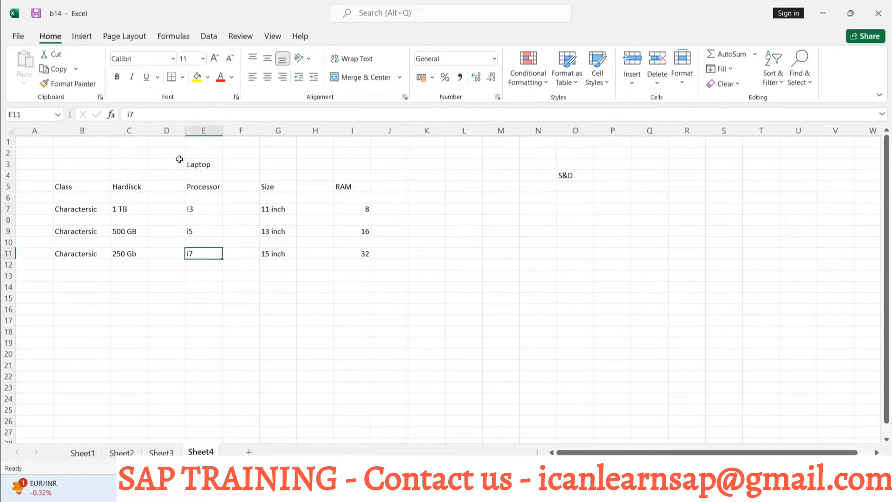
pyautogui.click(208, 80)
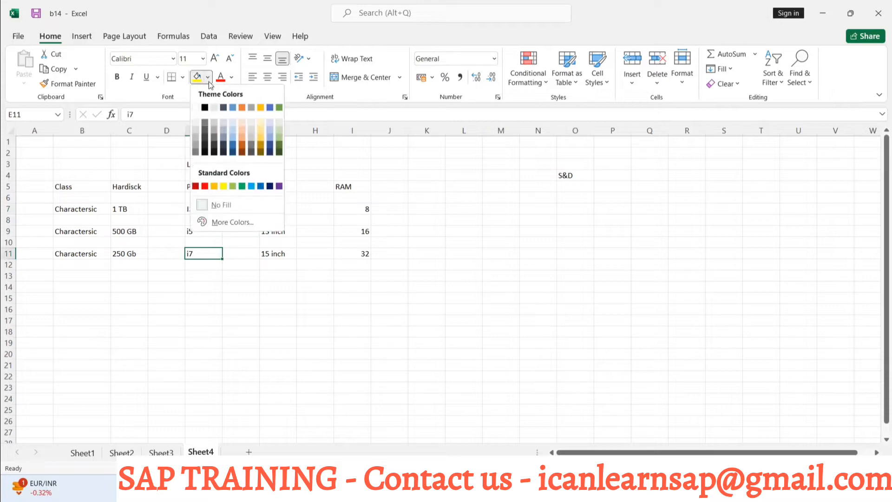
pyautogui.click(280, 136)
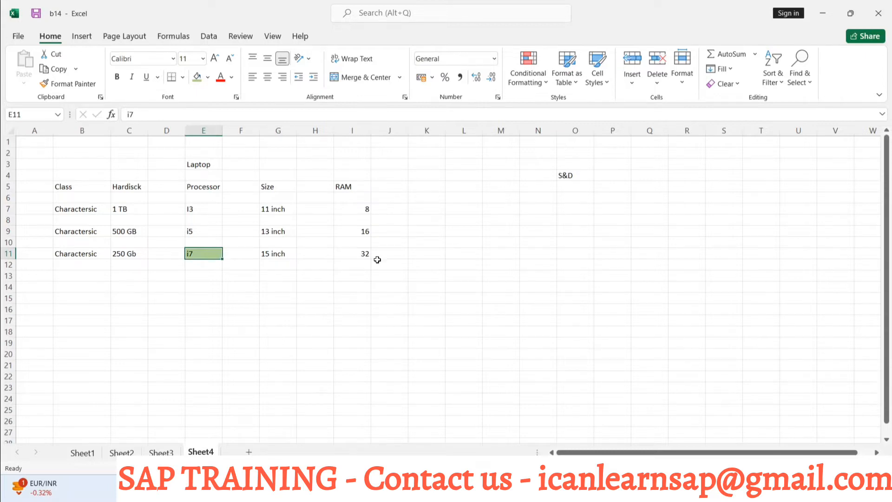
pyautogui.click(129, 210)
pyautogui.click(196, 76)
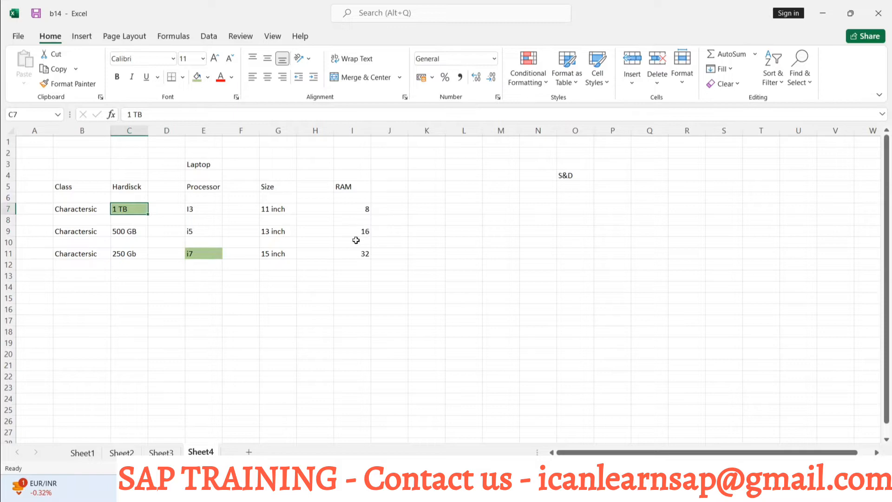
pyautogui.click(281, 230)
pyautogui.click(197, 76)
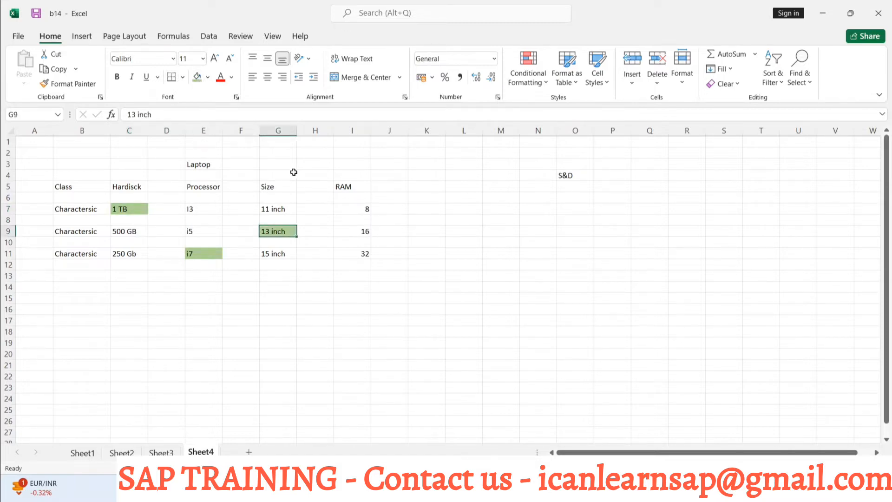
pyautogui.click(359, 255)
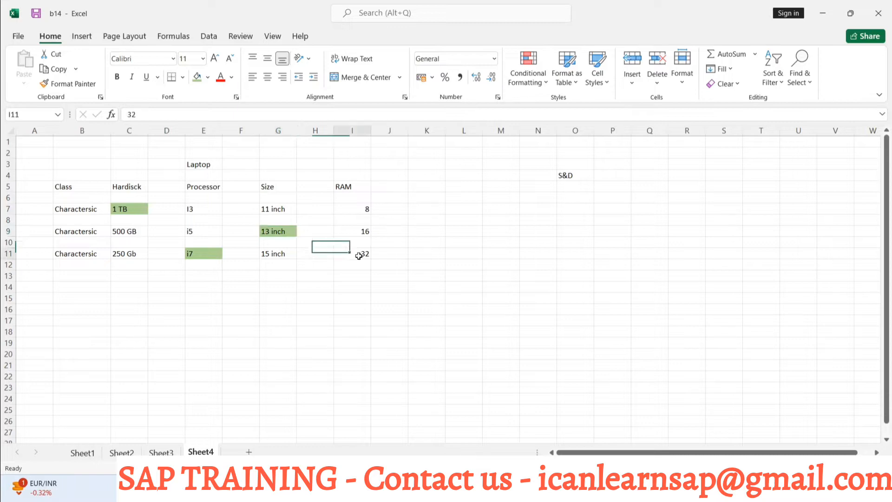
pyautogui.click(197, 76)
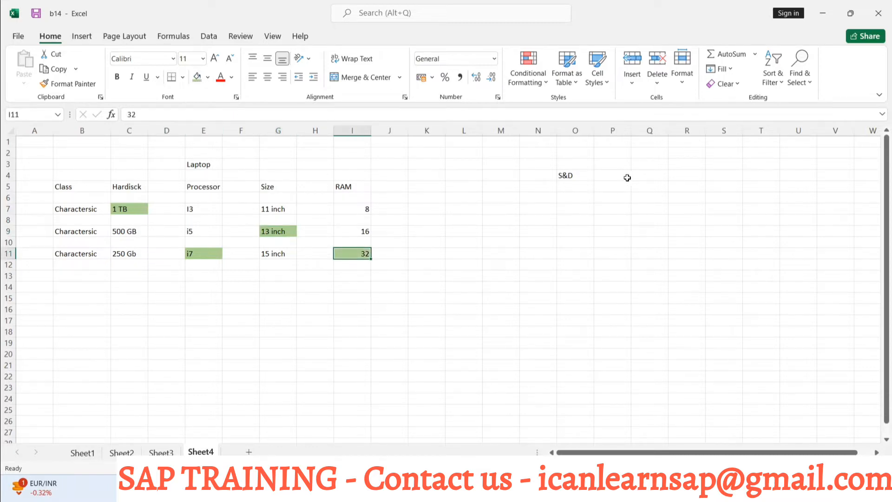
pyautogui.click(645, 174)
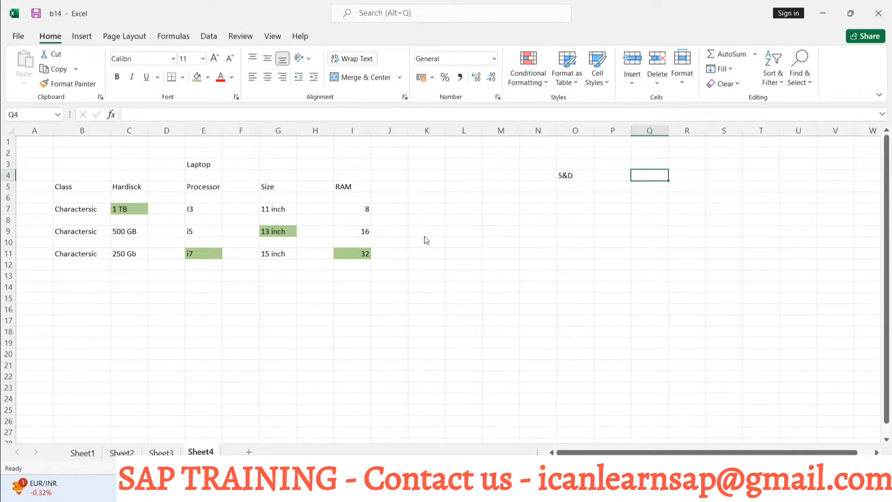
pyautogui.hotkey('alt', 'Tab')
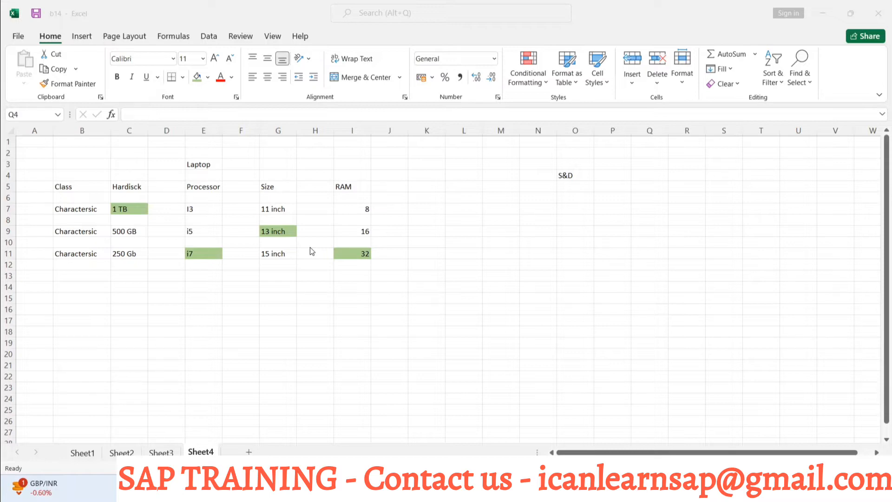
pyautogui.click(263, 253)
pyautogui.press('BackSpace')
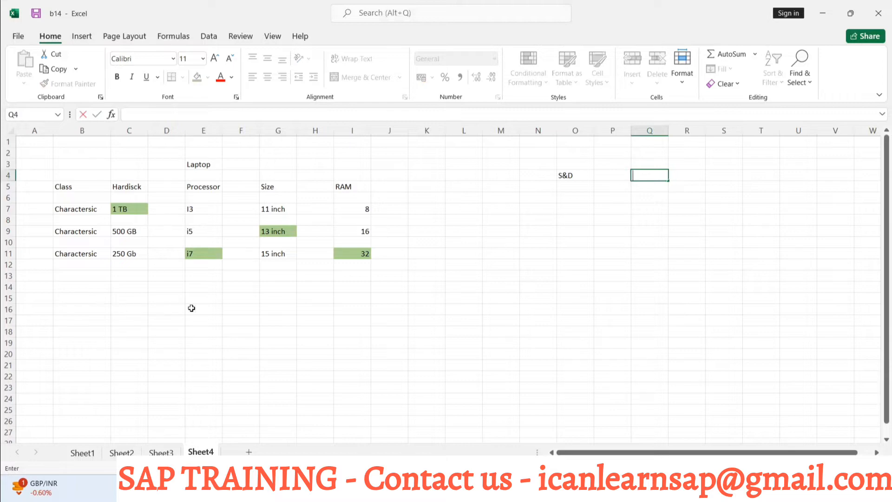
pyautogui.click(187, 306)
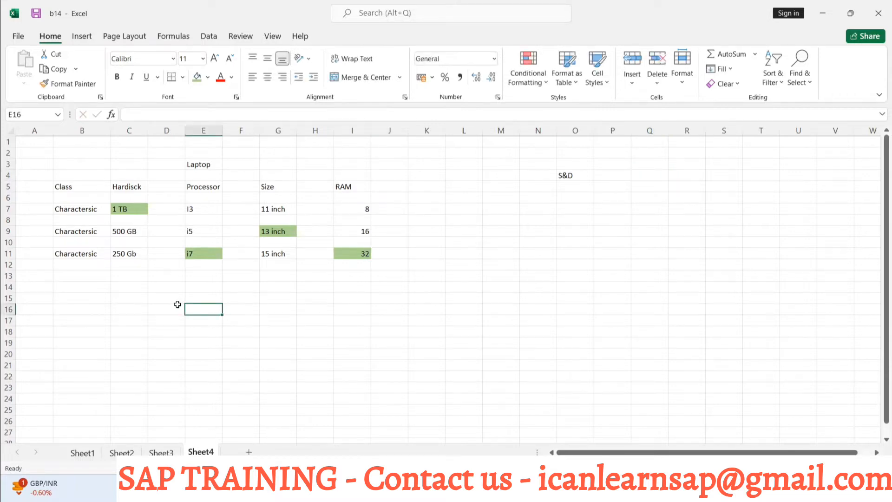
# Step: Enter Coca cola in E16 as the heading of a second example below the laptop table
pyautogui.write('Coco')
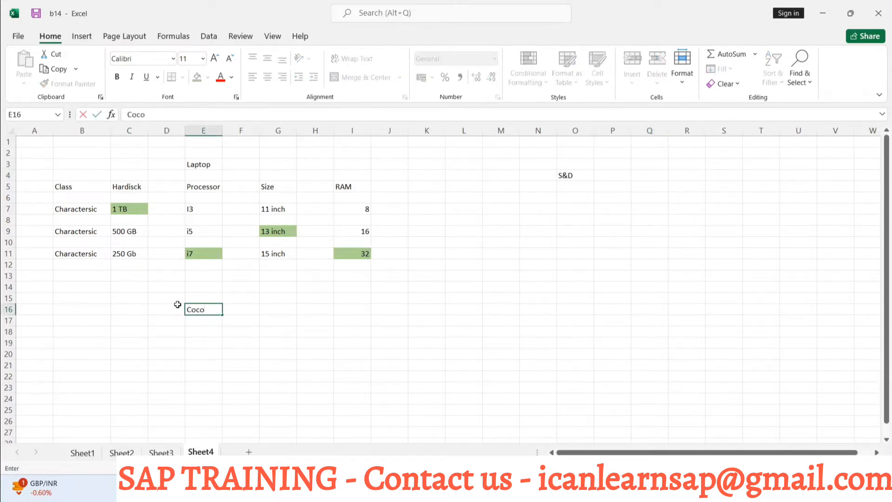
pyautogui.press('BackSpace')
pyautogui.write('a cola')
pyautogui.click(217, 343)
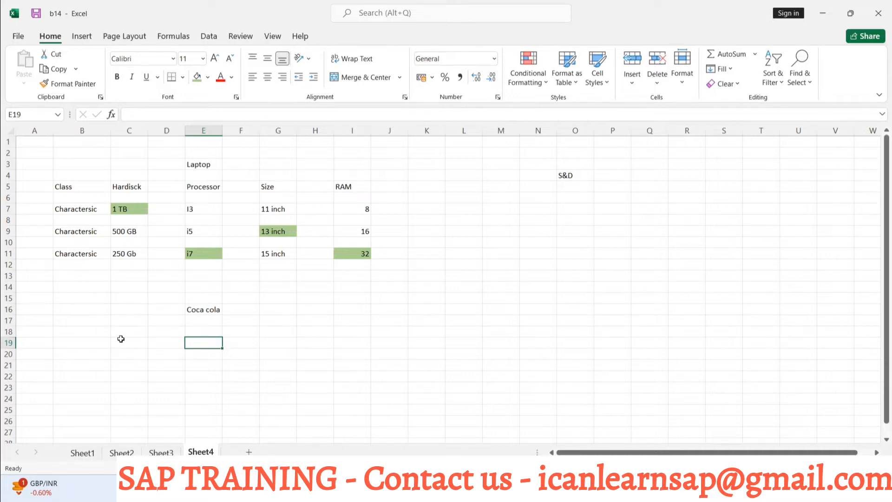
# Step: Enter the characteristic headings Color in B19, Teast in D19 and Viscocity in F19
pyautogui.click(92, 342)
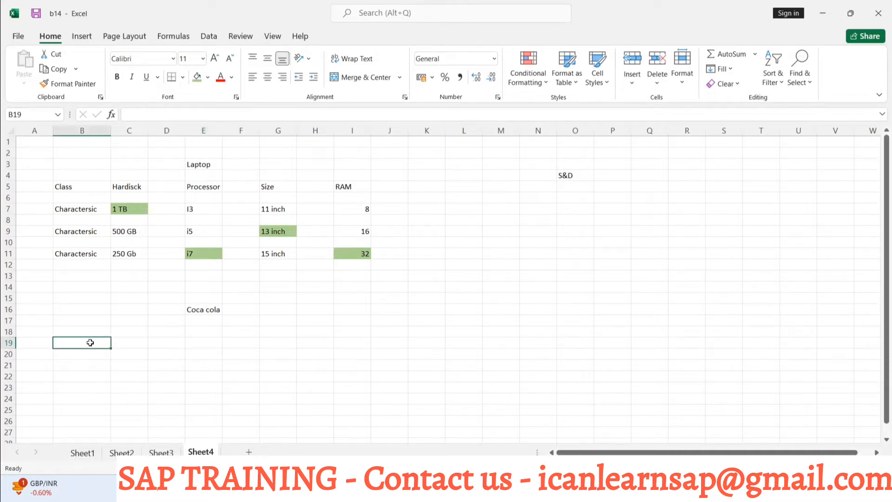
pyautogui.write('COlor')
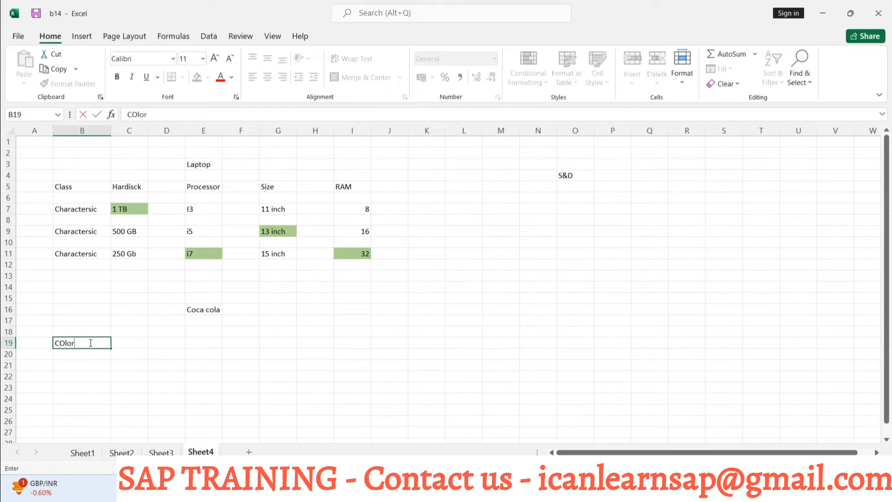
pyautogui.click(133, 352)
pyautogui.click(157, 341)
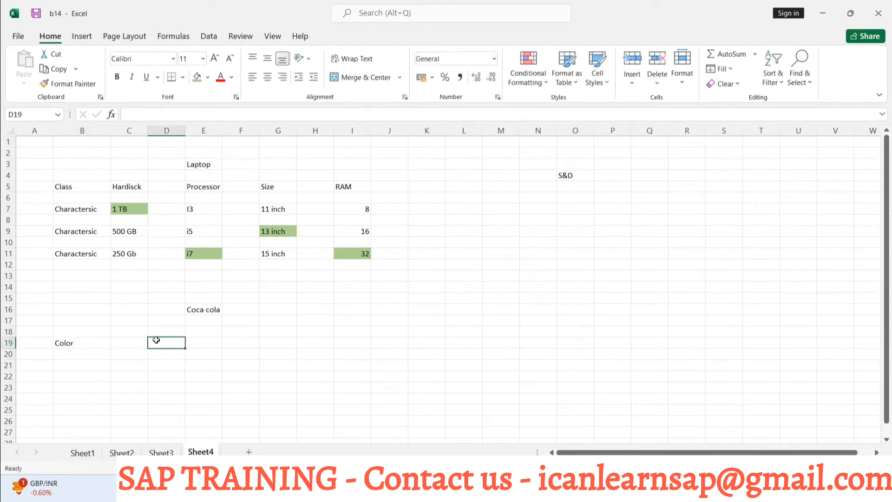
pyautogui.write('Teast')
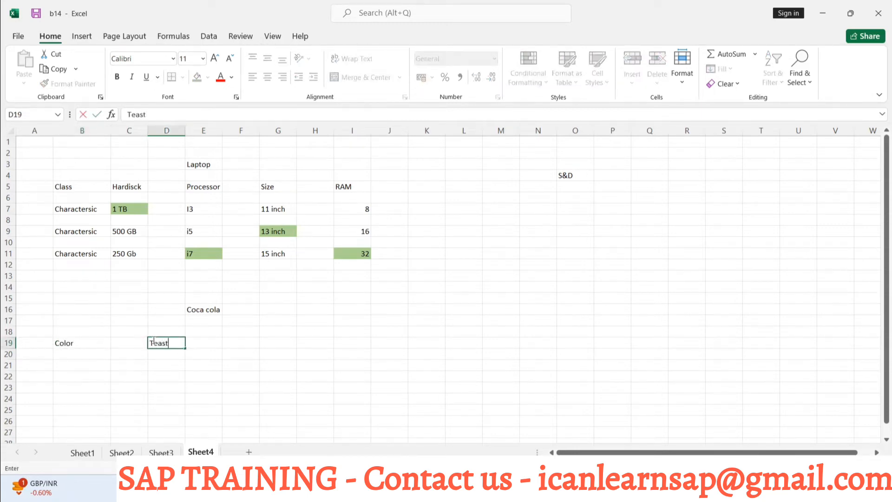
pyautogui.click(246, 342)
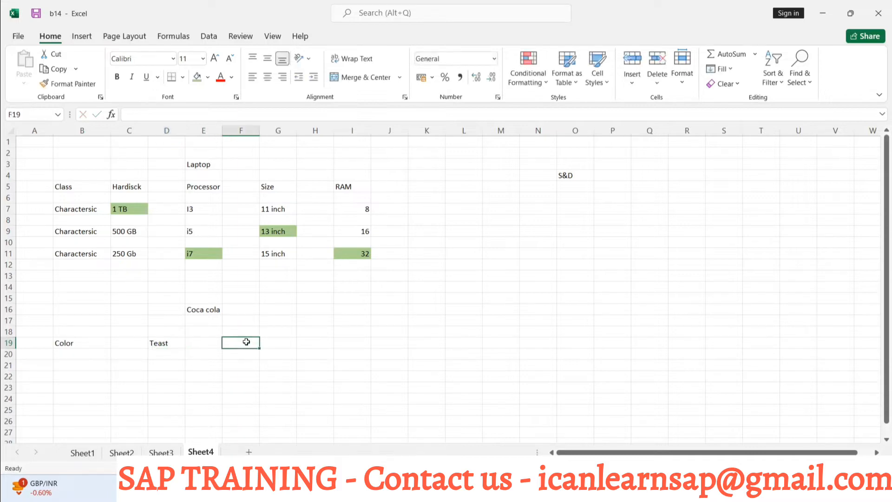
pyautogui.write('VIscos')
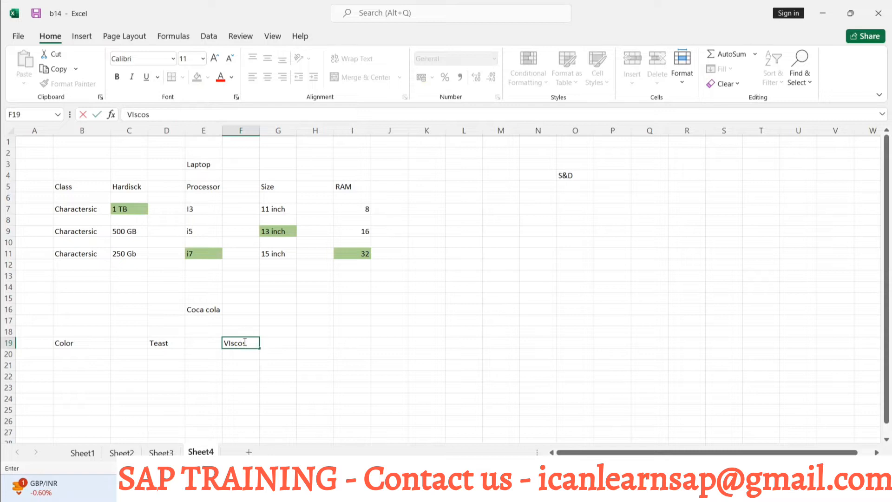
pyautogui.write('ity')
pyautogui.click(225, 413)
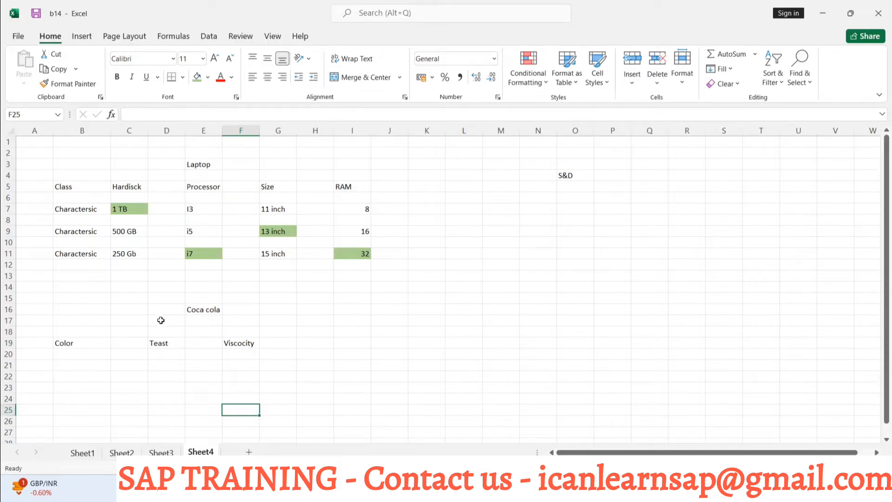
# Step: Replace the product heading in E16 with Frooti
pyautogui.click(199, 310)
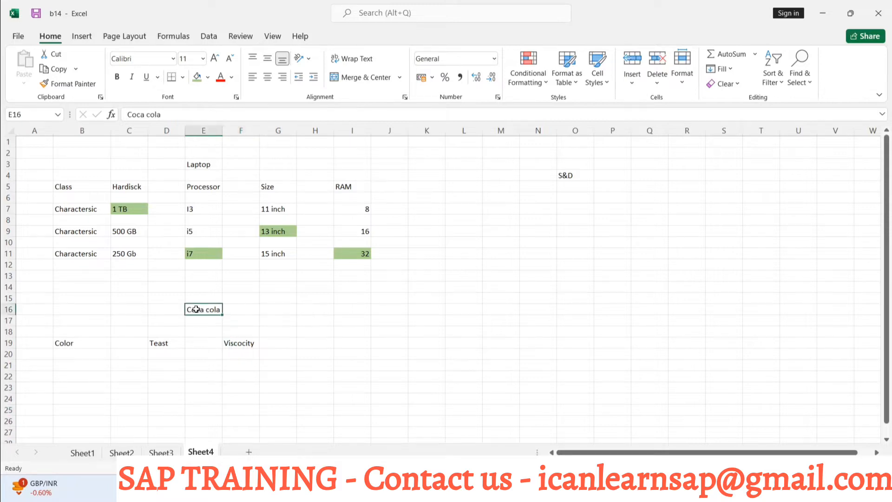
pyautogui.write('Fr')
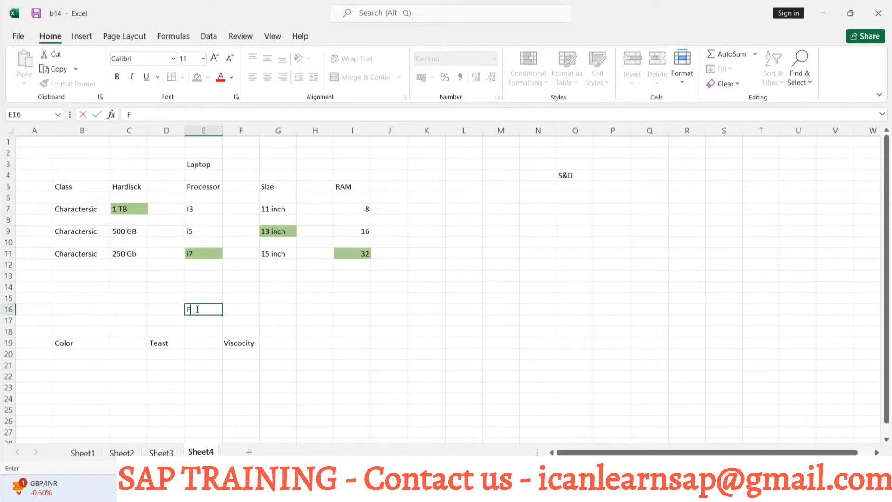
pyautogui.press('BackSpace')
pyautogui.write('rooti')
pyautogui.click(166, 361)
# Step: Enter the values Pale Yellow in B21 and Dark Yellow in B23 under Color
pyautogui.click(83, 367)
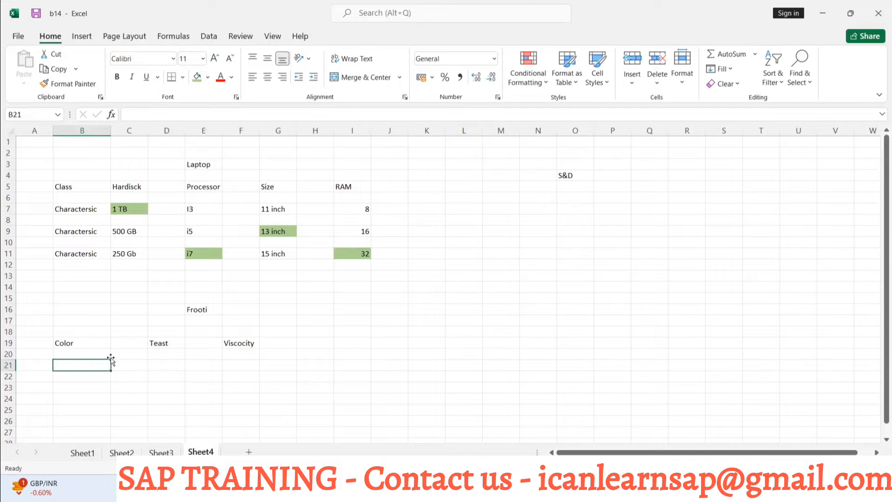
pyautogui.write('Pa')
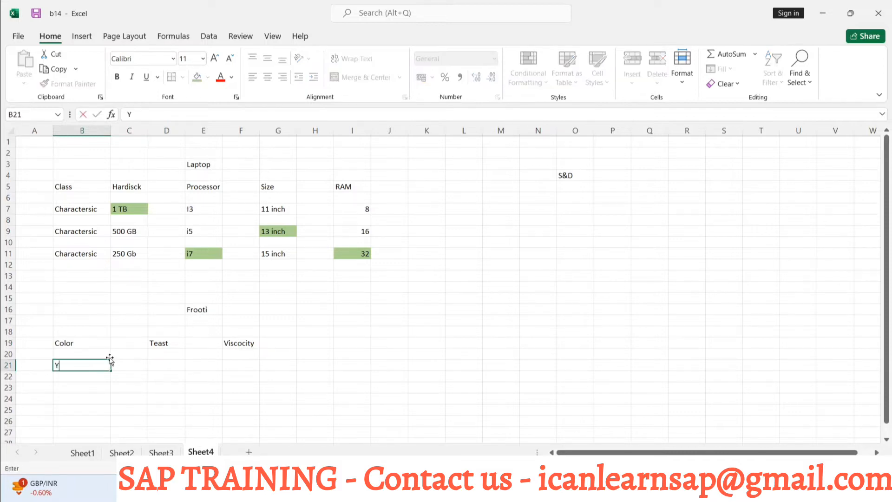
pyautogui.press('BackSpace')
pyautogui.press('BackSpace')
pyautogui.write('Pale Yellow')
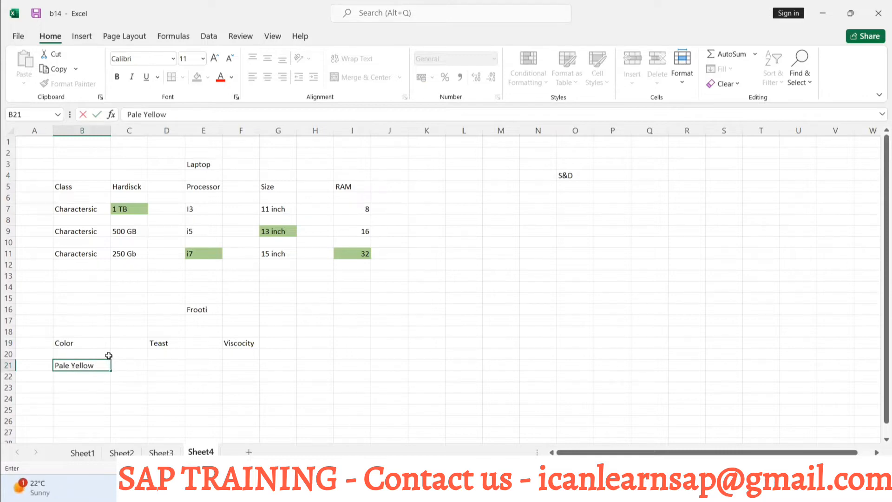
pyautogui.click(83, 386)
pyautogui.write('Dark Yellow')
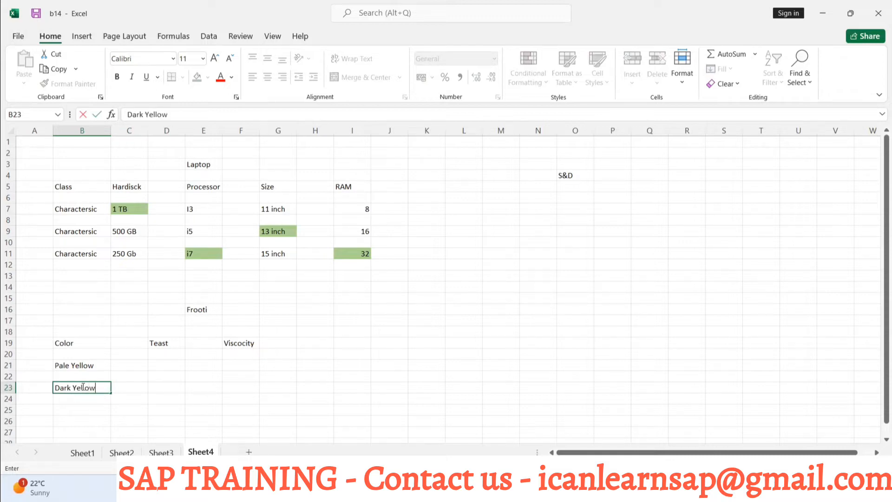
# Step: Enter Sweet in D21, Sweeter in D23 and Sweetest in D25 under Teast
pyautogui.click(161, 364)
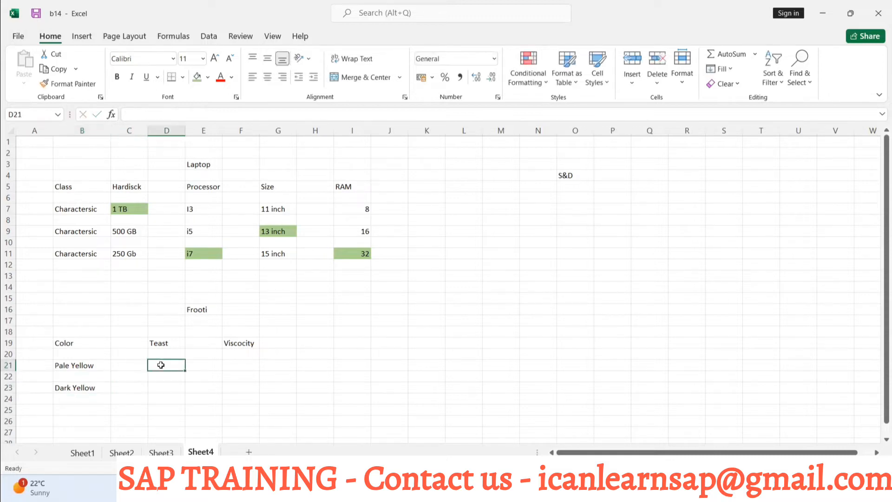
pyautogui.write('Sweet')
pyautogui.click(155, 385)
pyautogui.write('Sweeter')
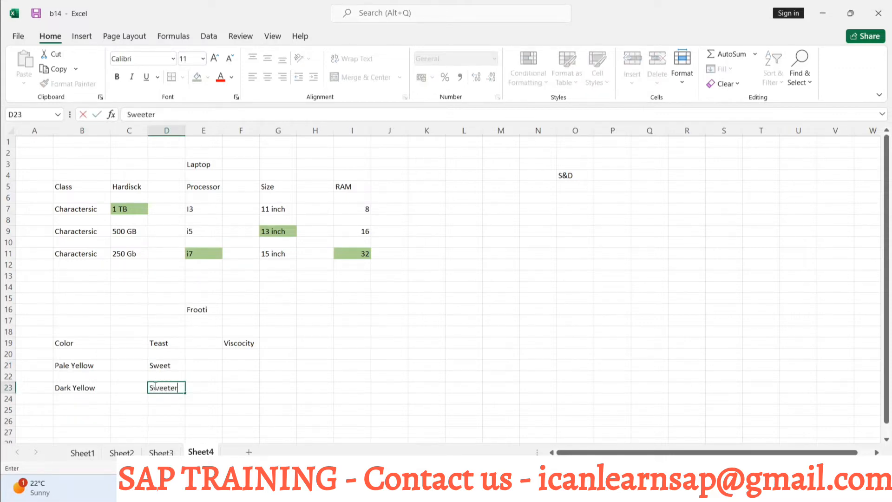
pyautogui.click(158, 410)
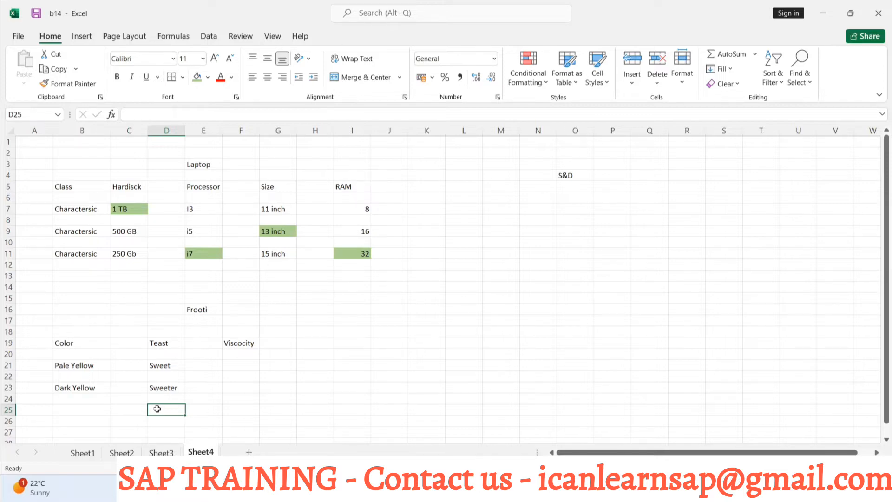
pyautogui.write('Sweetest')
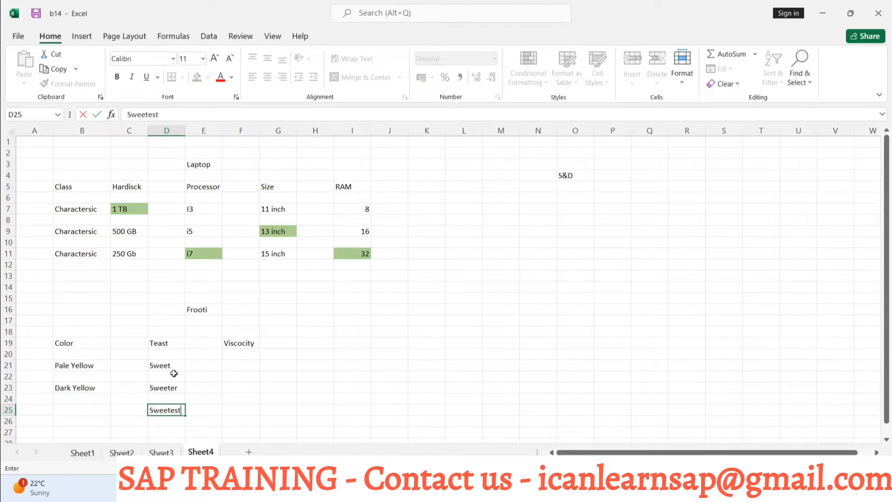
pyautogui.press('Up')
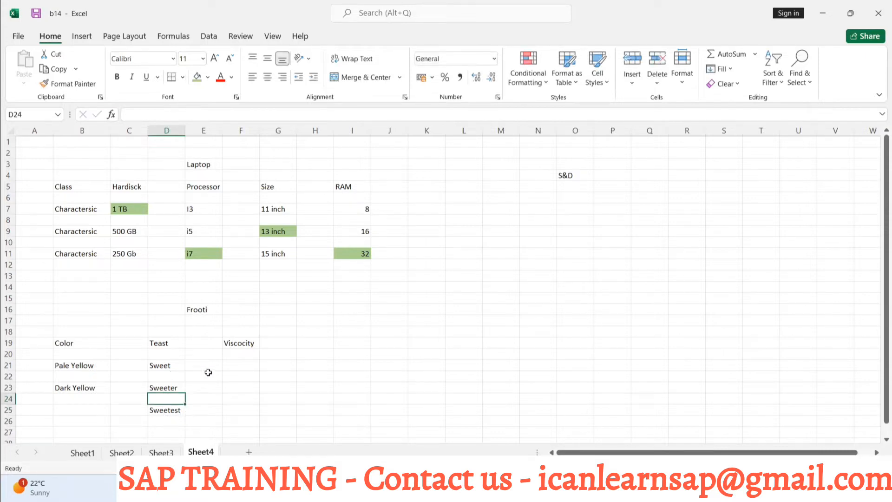
# Step: Enter the values 7 in F21, 8 in F23 and 9 in F25 under Viscocity
pyautogui.click(238, 370)
pyautogui.write('7')
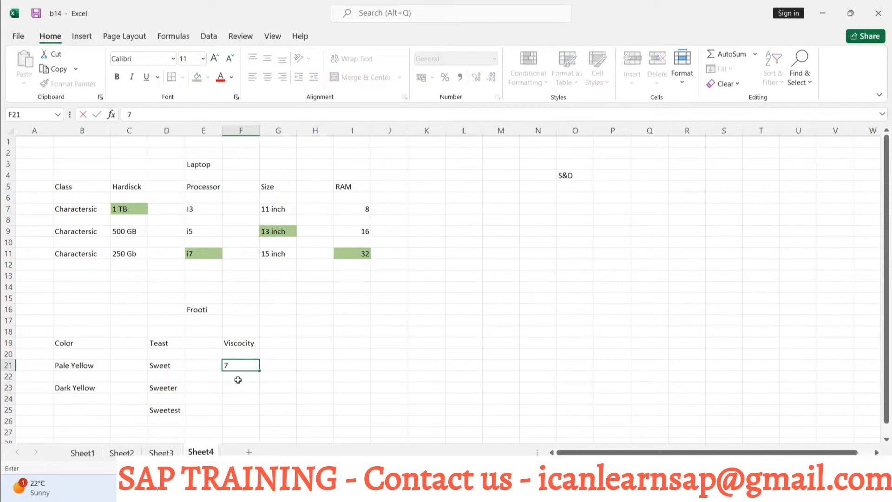
pyautogui.doubleClick(239, 388)
pyautogui.write('8')
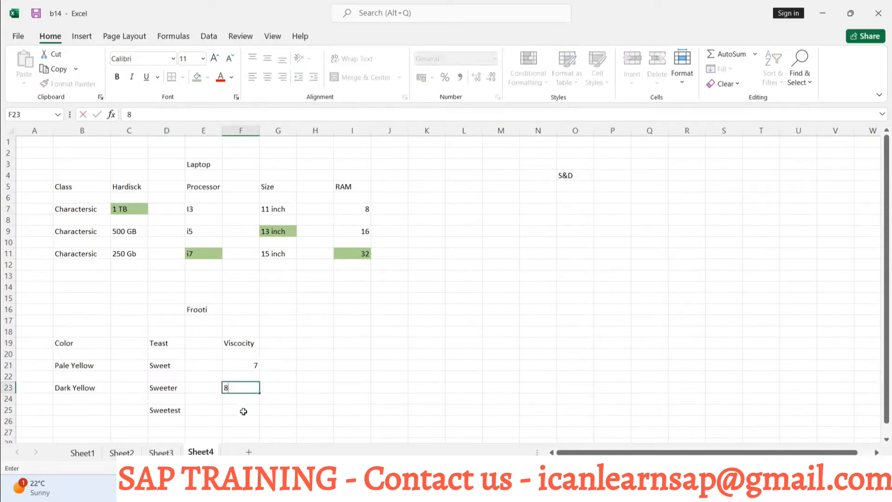
pyautogui.click(244, 410)
pyautogui.write('9')
pyautogui.click(341, 385)
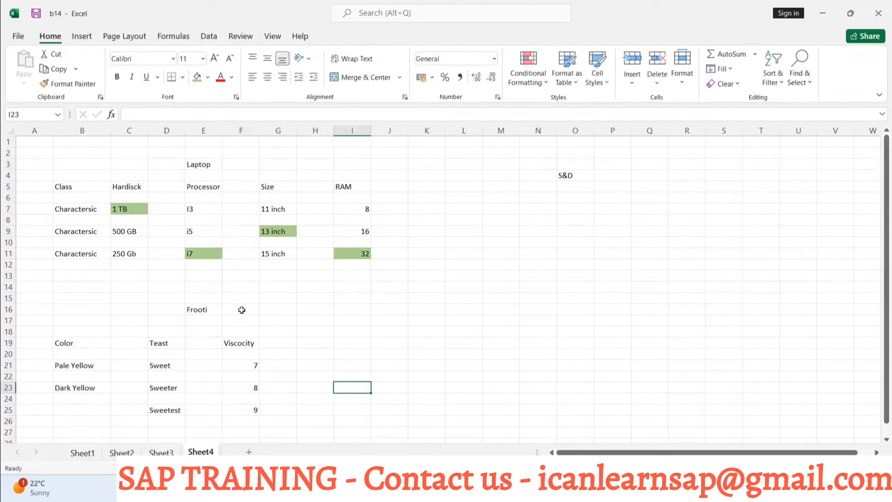
# Step: Enter QA in O16, in the Frooti heading's row and the same column as S&D
pyautogui.click(186, 312)
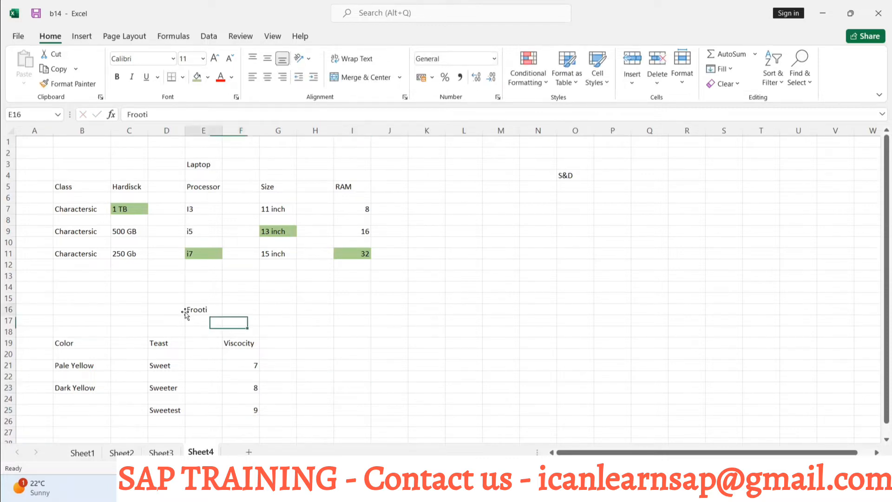
pyautogui.click(575, 310)
pyautogui.write('Q')
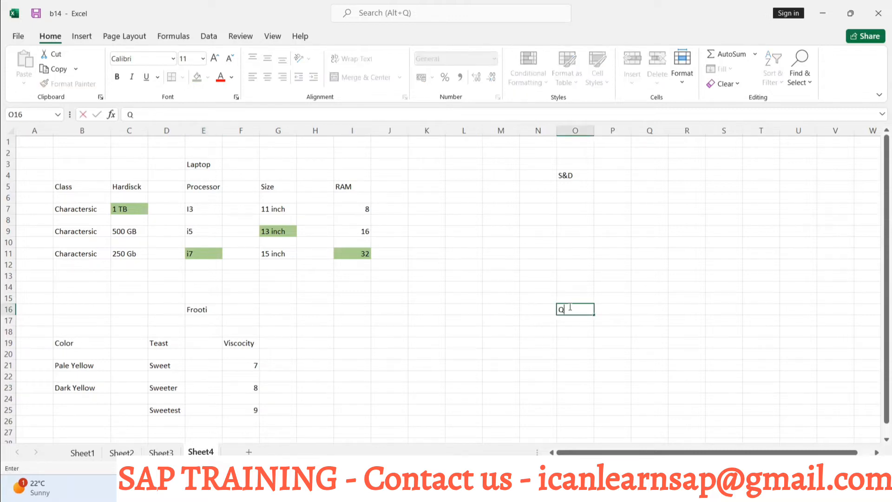
pyautogui.write('A')
pyautogui.click(576, 373)
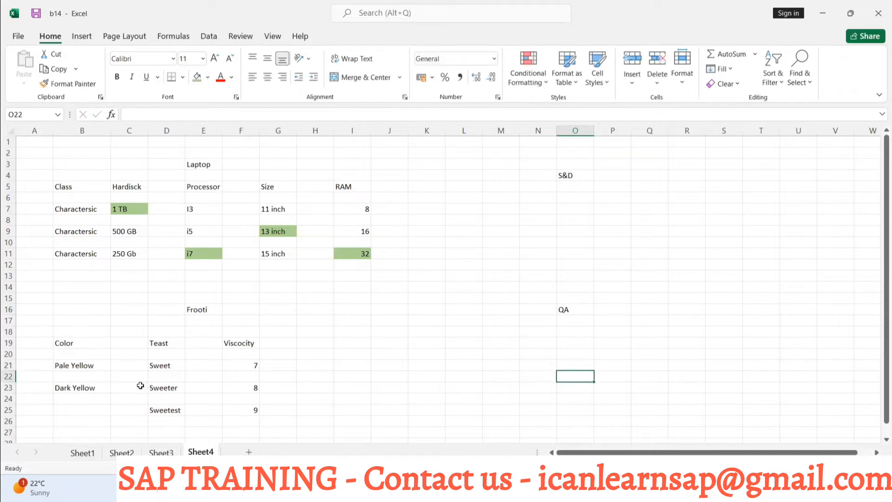
# Step: Enter Faint Yellow in B25 as the third value under Color
pyautogui.click(66, 407)
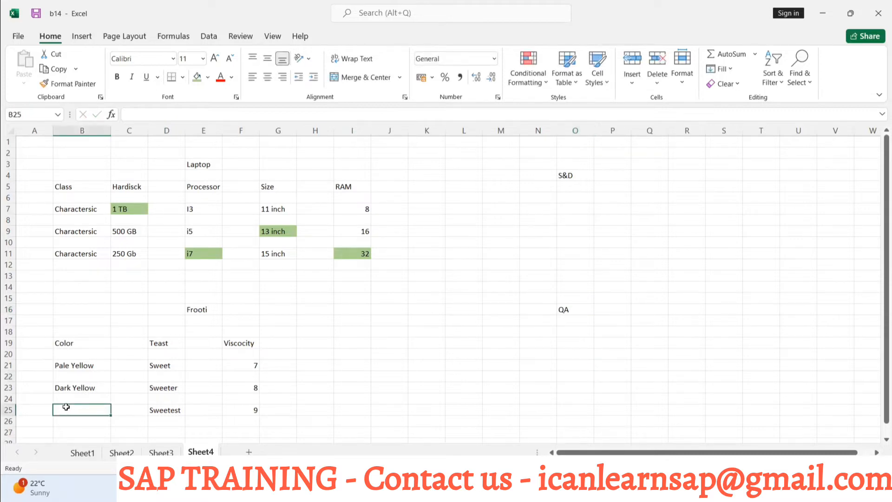
pyautogui.write('Faint Yel')
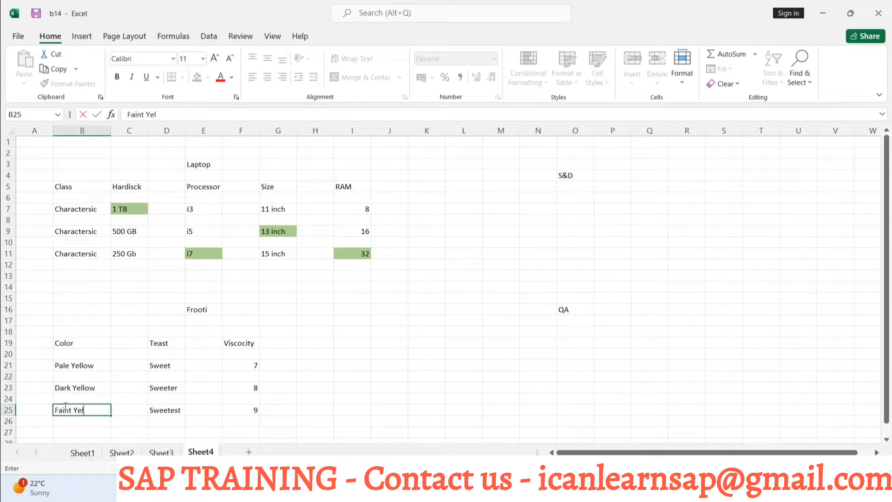
pyautogui.write('low')
pyautogui.click(121, 402)
# Step: Fill the cells for Faint Yellow (B25), Sweetest (D25) and 9 (F25) with red
pyautogui.click(91, 413)
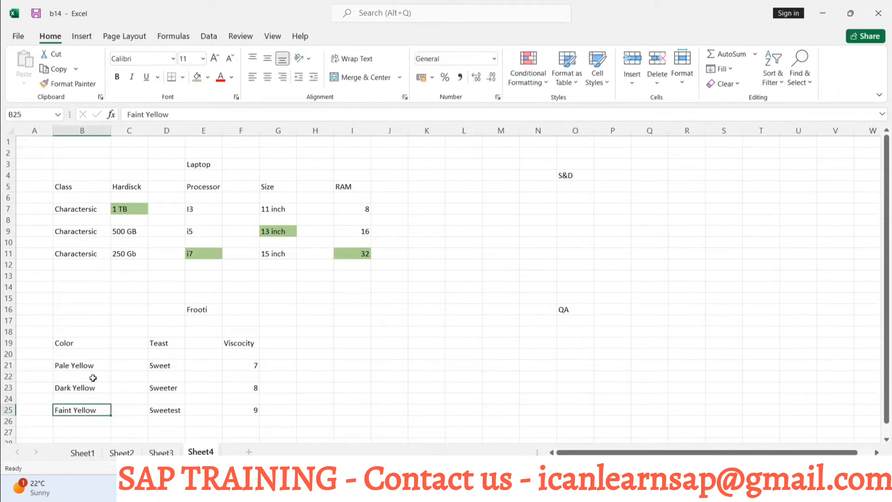
pyautogui.click(207, 79)
pyautogui.click(206, 186)
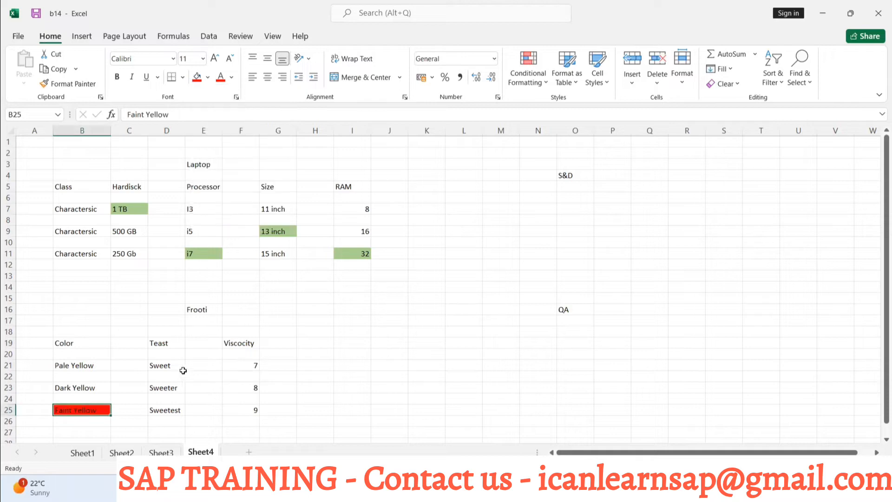
pyautogui.click(172, 409)
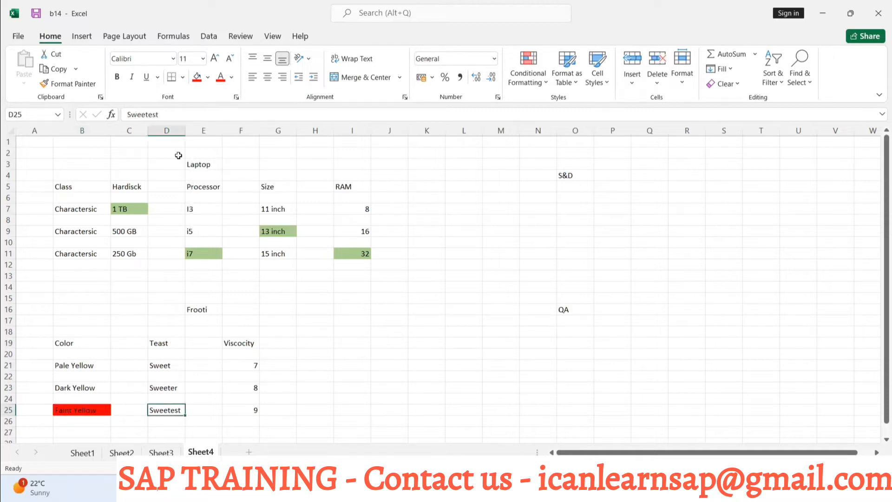
pyautogui.click(197, 77)
pyautogui.click(252, 413)
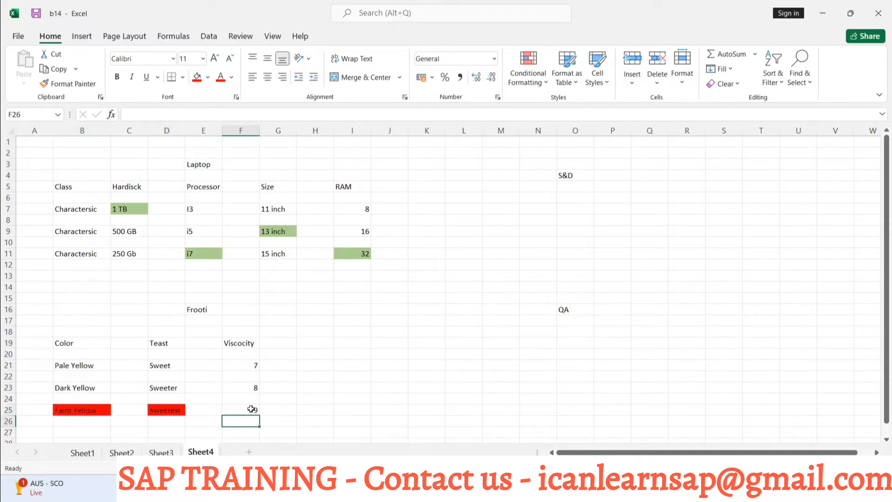
pyautogui.click(200, 80)
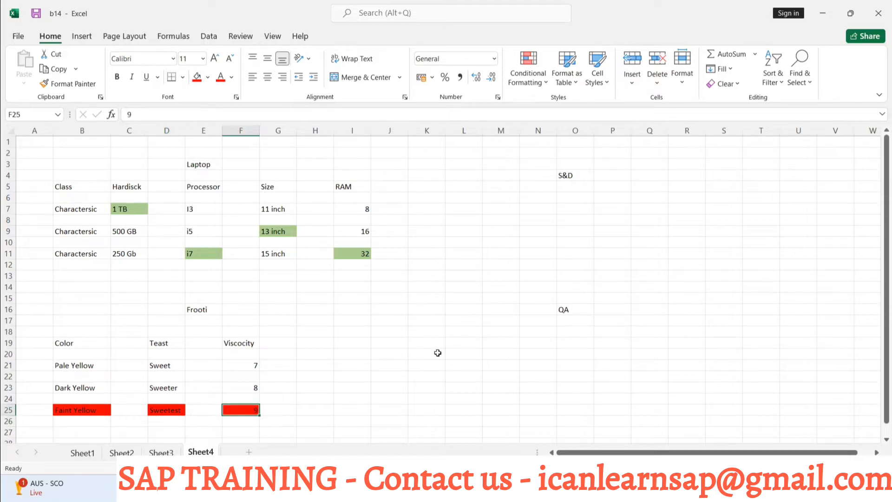
pyautogui.click(160, 421)
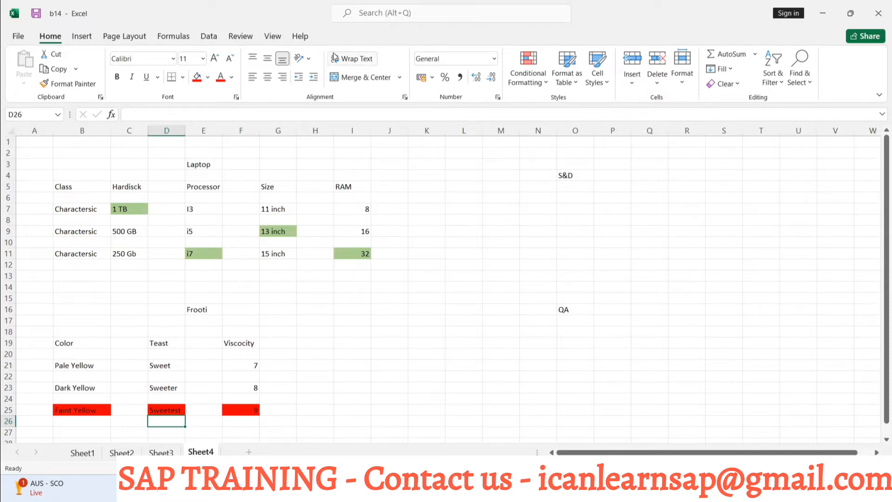
pyautogui.hotkey('alt', 'Tab')
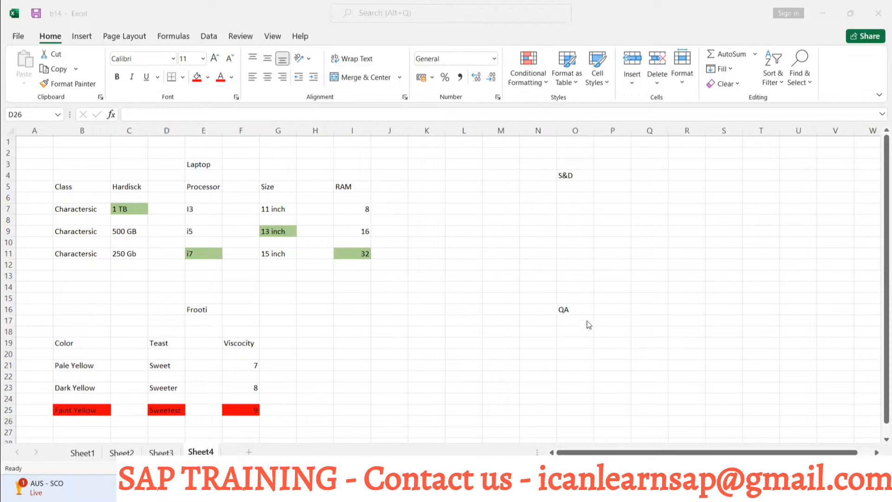
pyautogui.hotkey('alt', 'Tab')
# Step: Enter Pale Yellow in O18, two rows below the QA heading
pyautogui.click(581, 331)
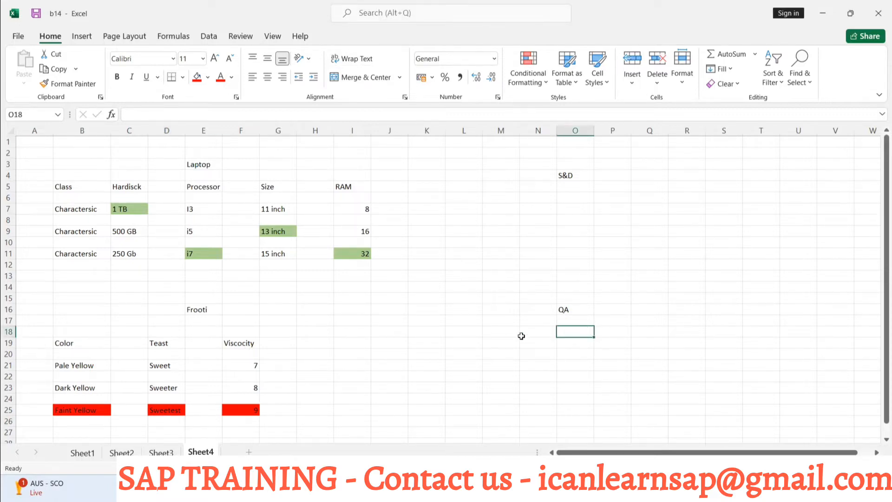
pyautogui.write('Pal')
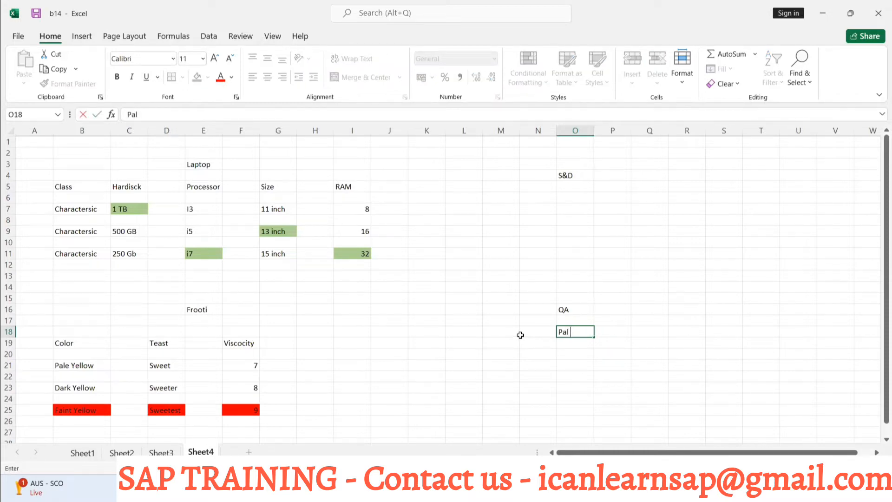
pyautogui.write('e Yellow')
pyautogui.press('Return')
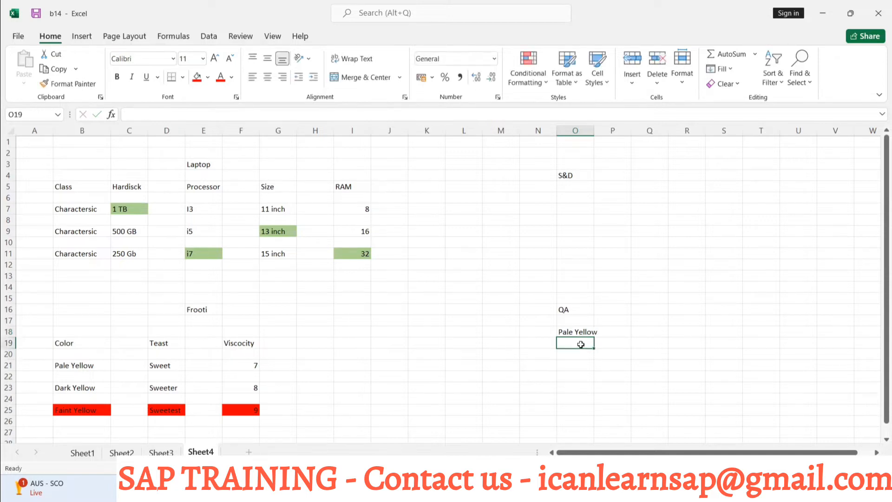
# Step: Enter Sweeter in Q18 and 8 in S18, in the same row as Pale Yellow under QA
pyautogui.click(645, 334)
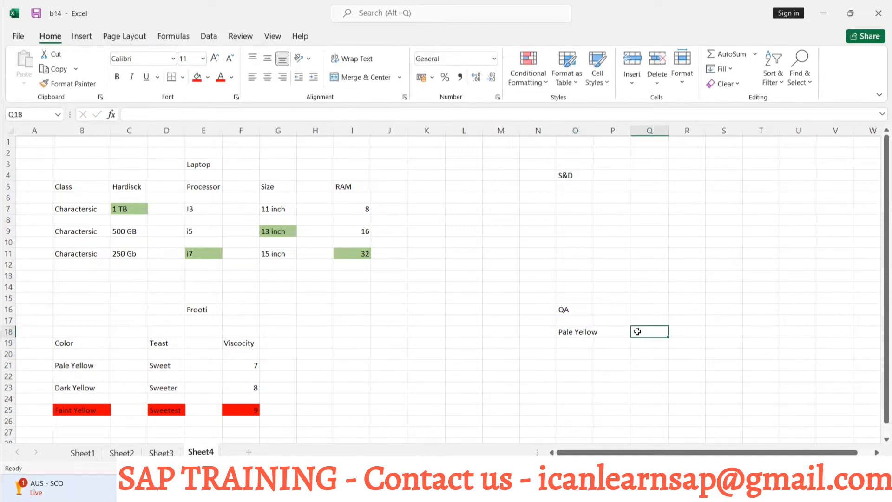
pyautogui.write('Swwtere')
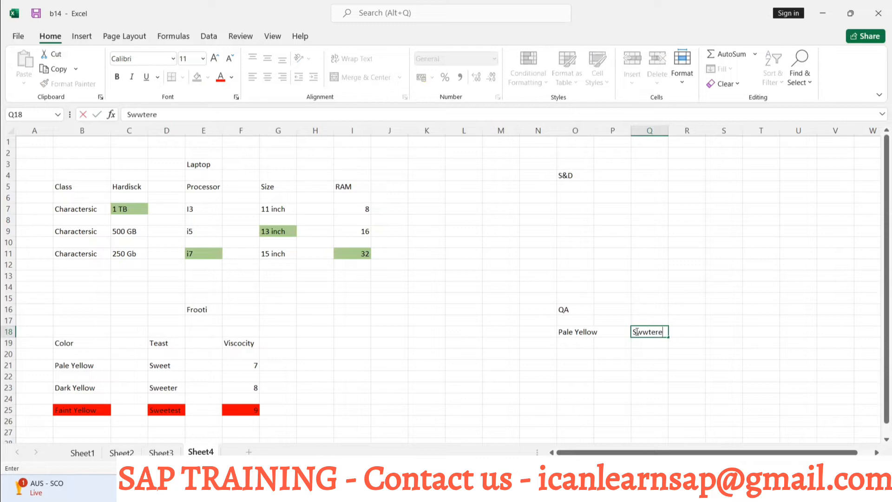
pyautogui.press('BackSpace')
pyautogui.press('BackSpace')
pyautogui.press('BackSpace')
pyautogui.press('BackSpace')
pyautogui.press('BackSpace')
pyautogui.write('eeter')
pyautogui.click(711, 330)
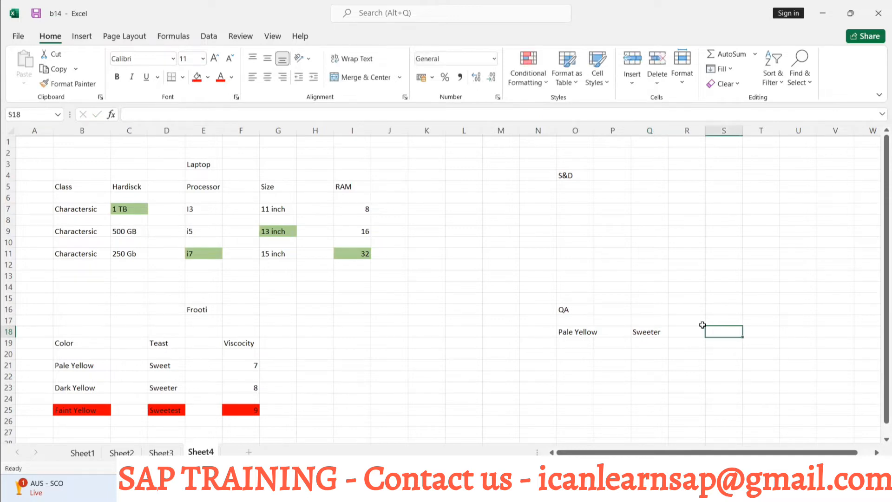
pyautogui.write('8')
pyautogui.click(682, 363)
# Step: Fill the QA row from N18 to S18 with standard light green
pyautogui.click(556, 331)
pyautogui.moveTo(556, 331); pyautogui.dragTo(721, 329)
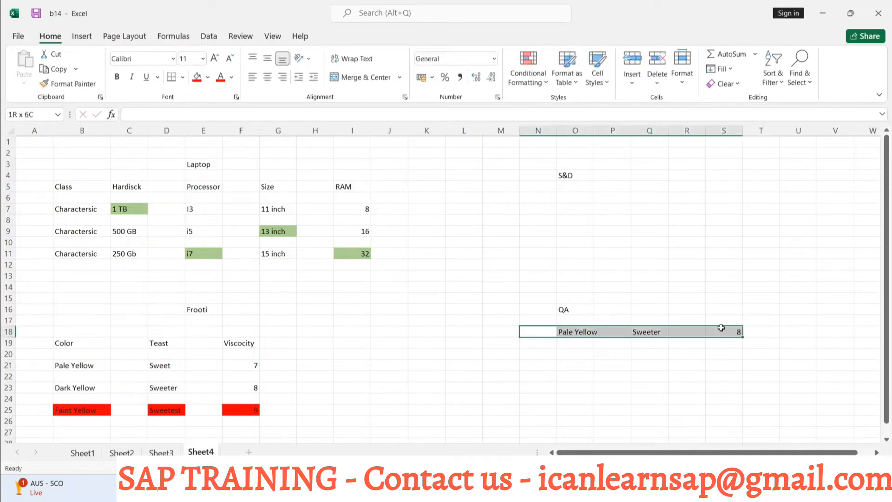
pyautogui.click(208, 77)
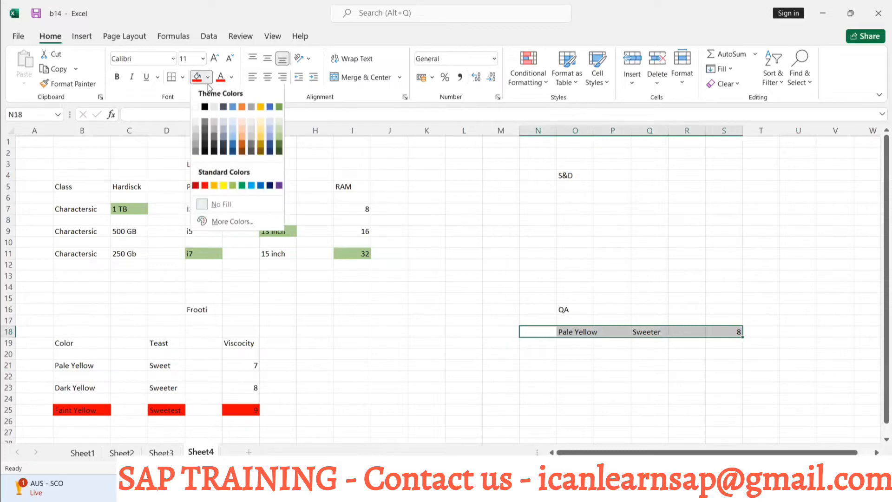
pyautogui.click(234, 186)
pyautogui.click(563, 364)
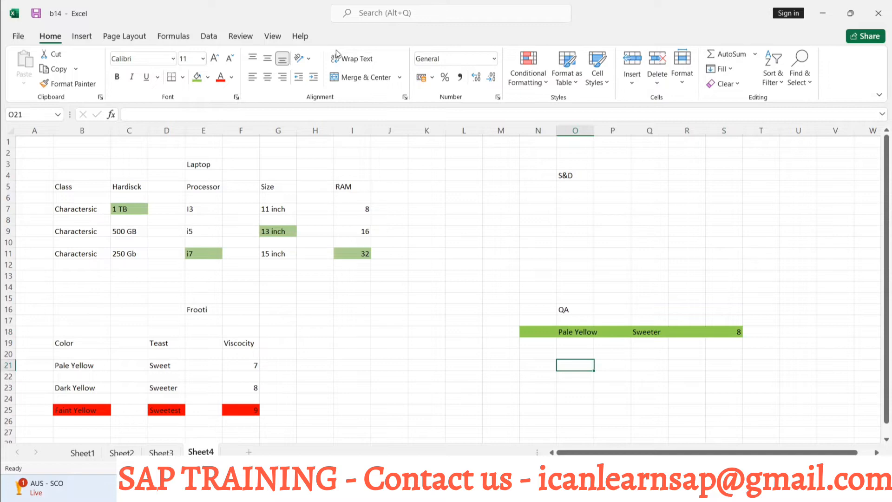
# Step: Add the headings MFG Date in H19 and Exp date in J19 to the Frooti table
pyautogui.click(435, 170)
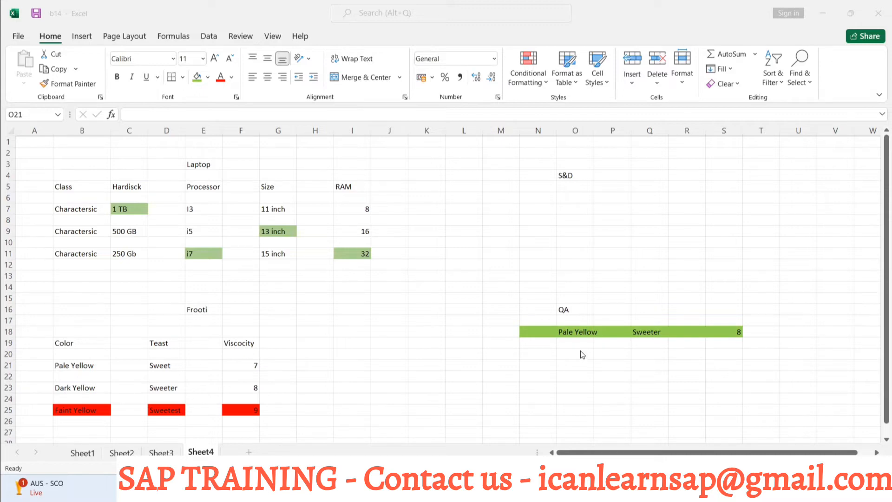
pyautogui.scroll(-1, 580, 353)
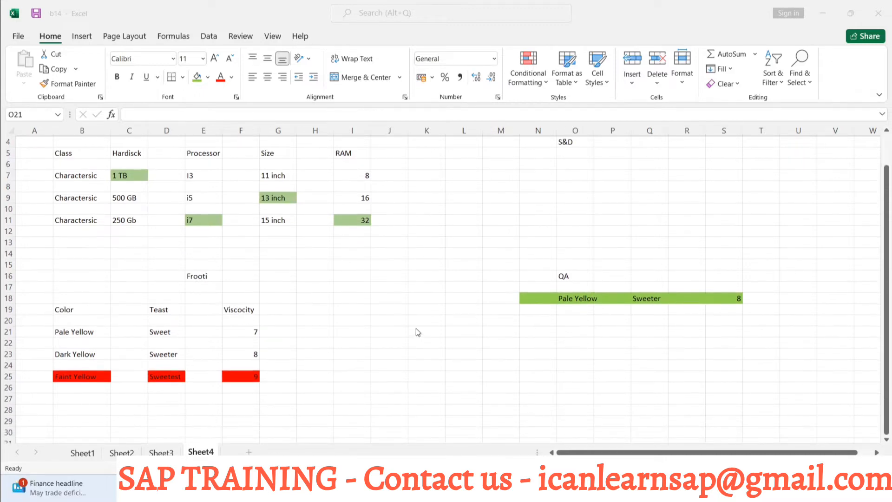
pyautogui.click(309, 309)
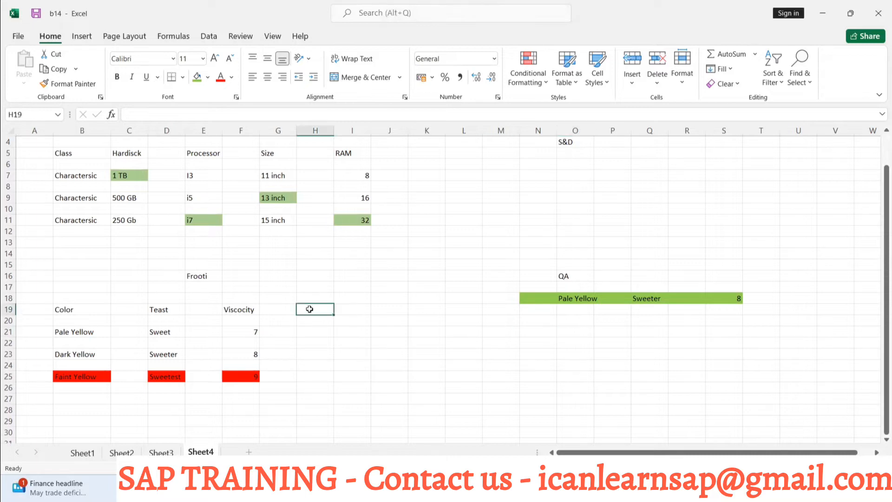
pyautogui.write('MFG Date')
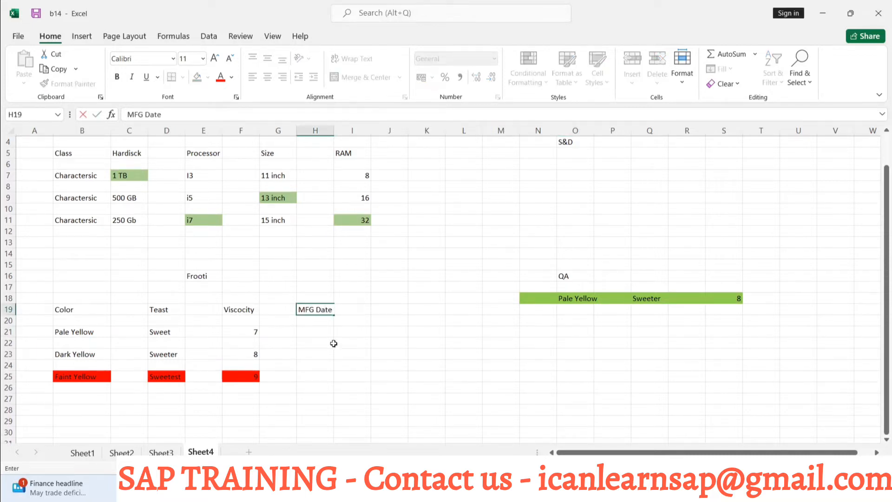
pyautogui.click(344, 358)
pyautogui.click(390, 310)
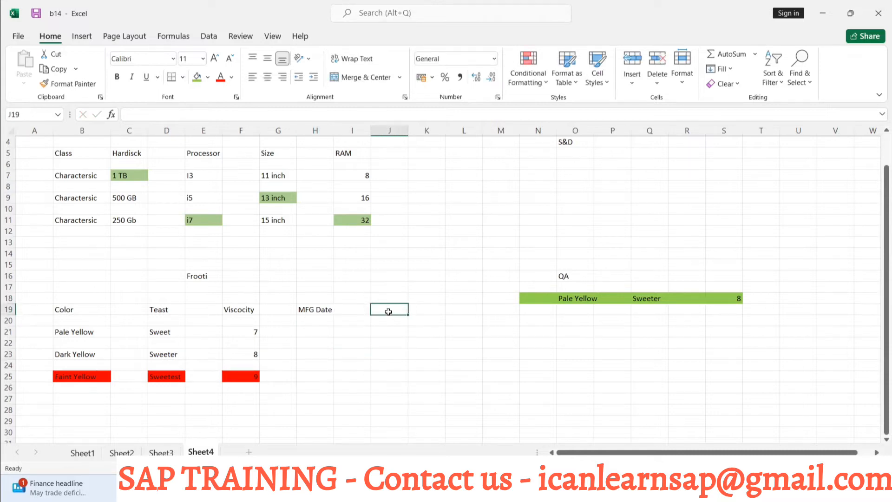
pyautogui.write('Exp dat')
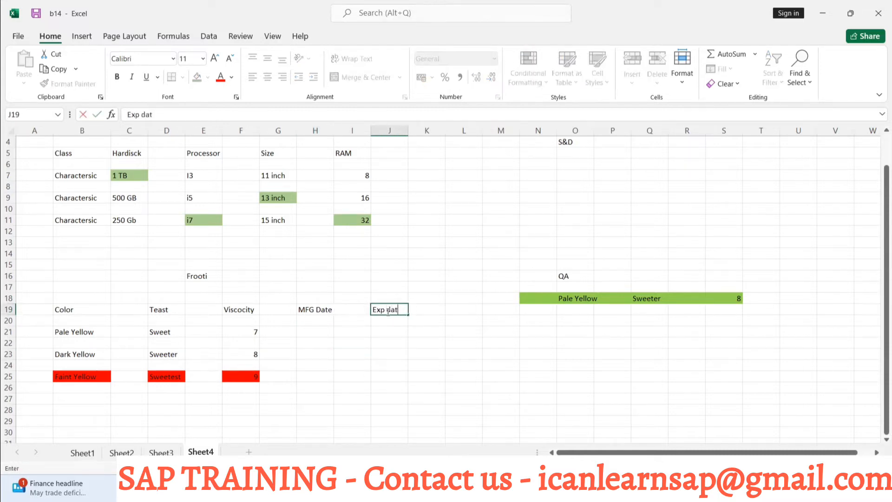
pyautogui.write('e')
pyautogui.click(453, 332)
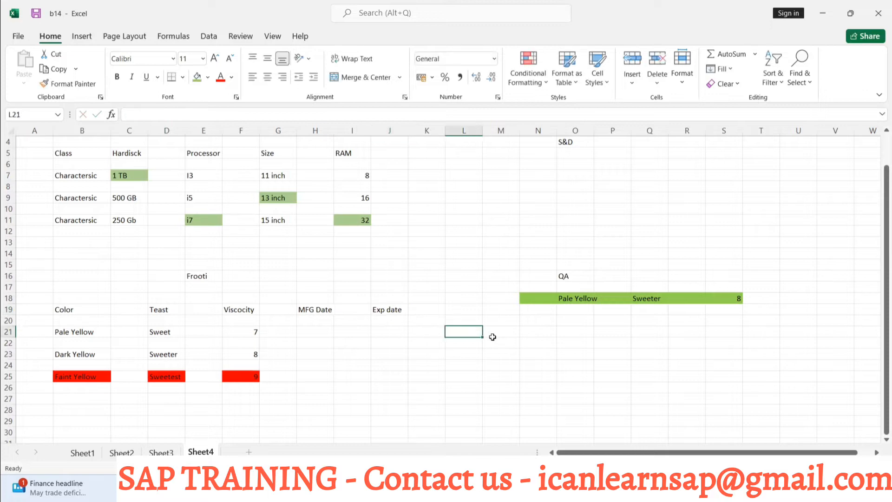
# Step: Enter the heading WH in O27, in the same column as QA
pyautogui.scroll(-2, 533, 319)
pyautogui.click(566, 329)
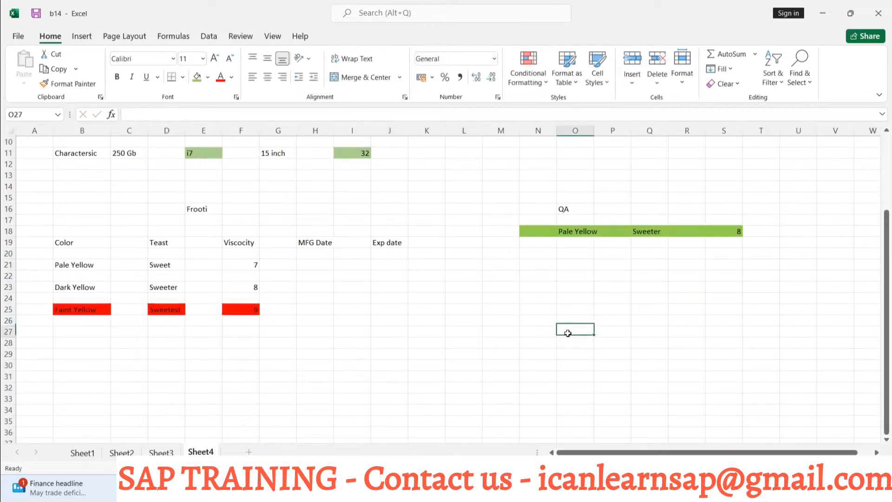
pyautogui.write('S')
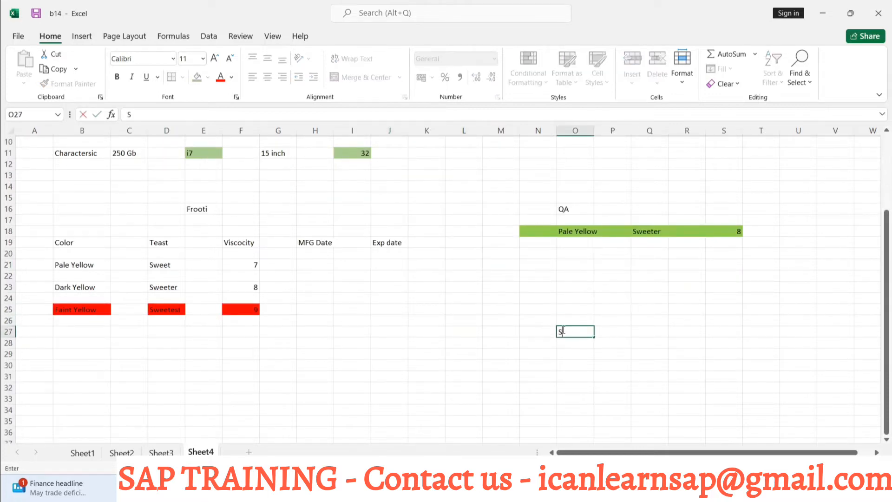
pyautogui.press('BackSpace')
pyautogui.write('WH')
pyautogui.click(562, 355)
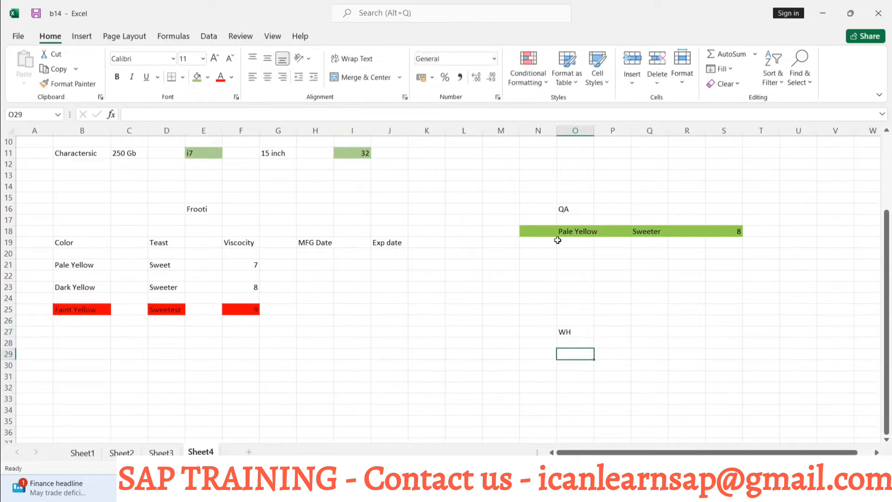
pyautogui.moveTo(561, 236); pyautogui.dragTo(729, 231)
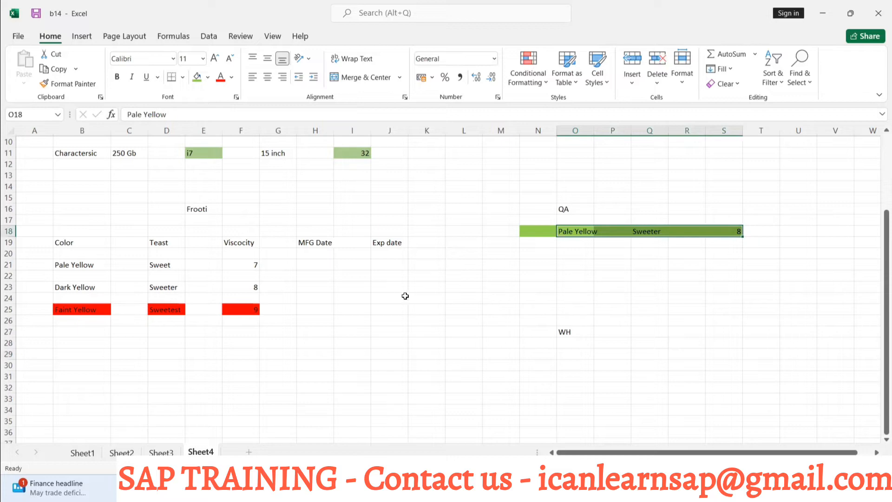
pyautogui.click(313, 262)
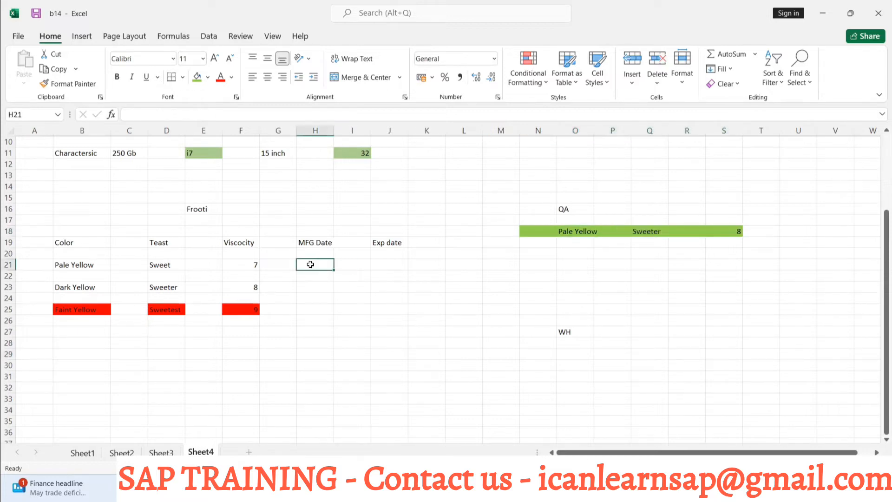
pyautogui.click(566, 356)
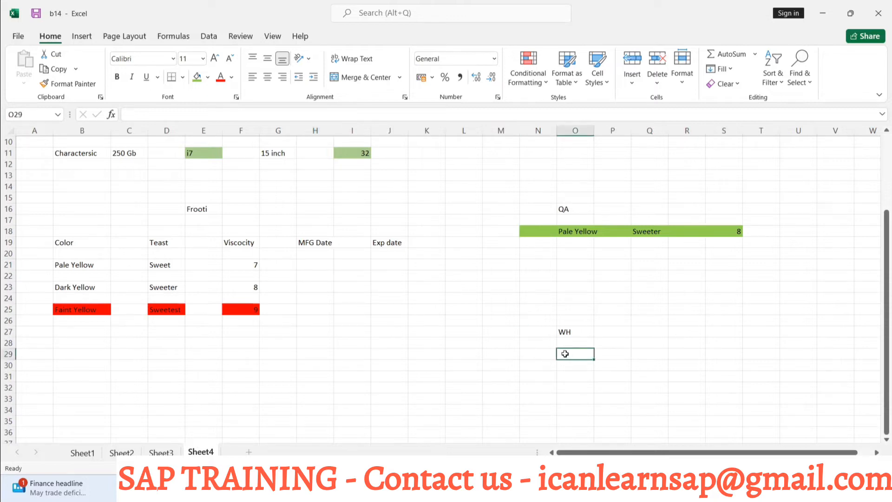
pyautogui.write('Fl')
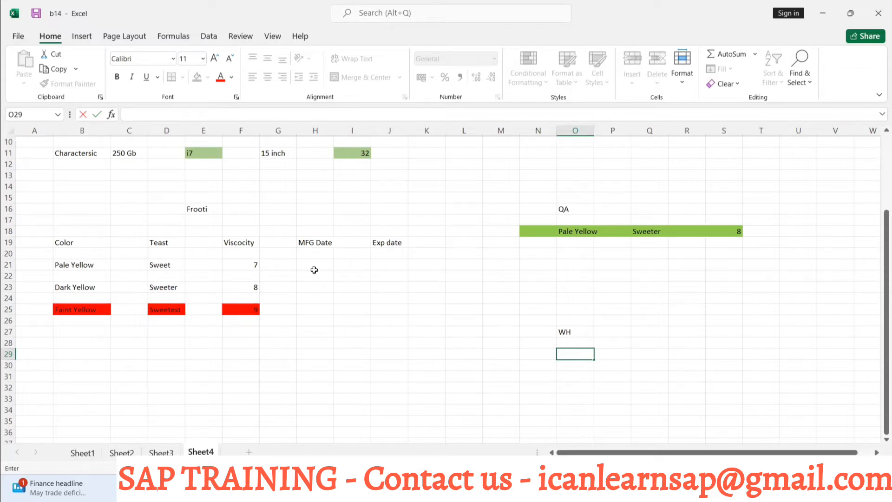
pyautogui.click(309, 265)
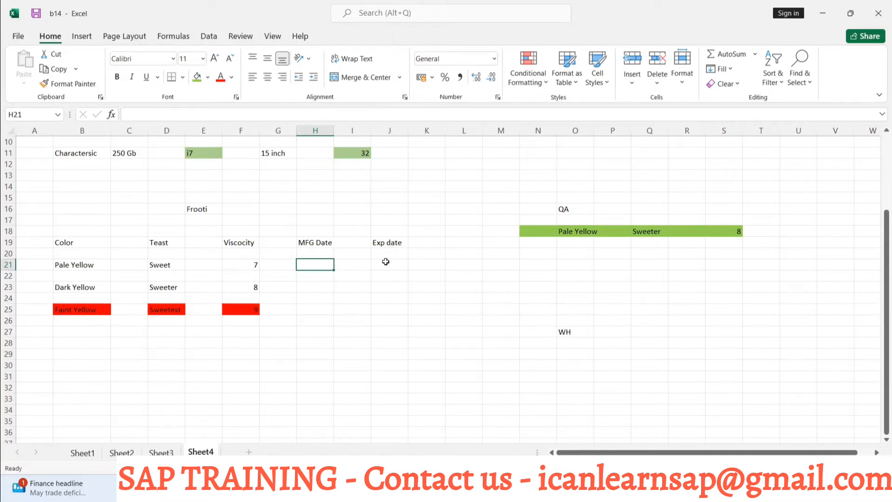
# Step: Enter "MFg date is old" in O29 and "About to expire" in O31 under the WH heading
pyautogui.click(569, 351)
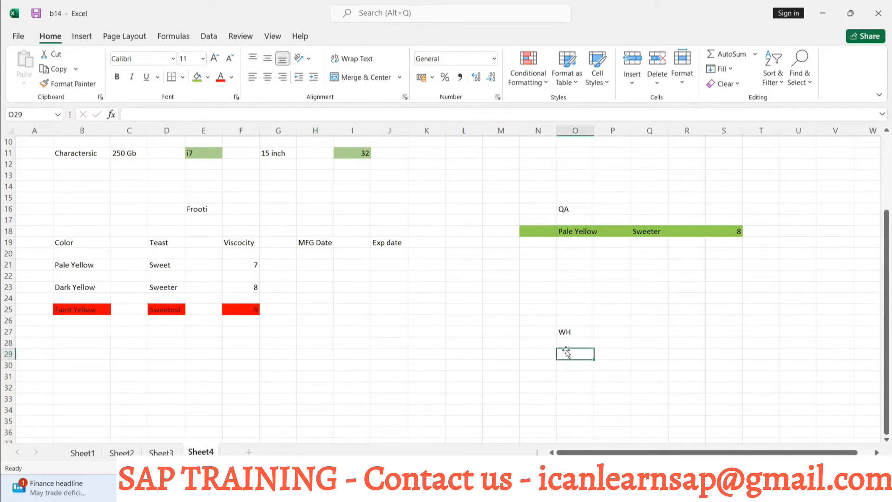
pyautogui.write('MFg date is old')
pyautogui.click(576, 389)
pyautogui.click(569, 373)
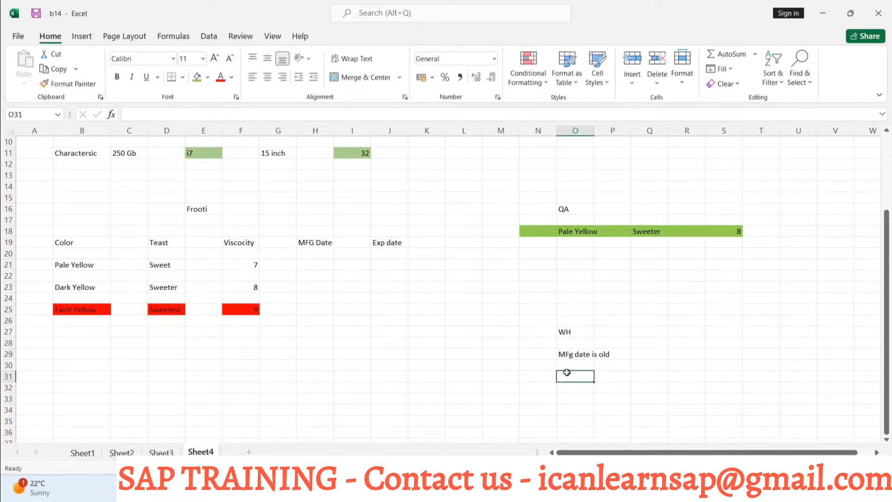
pyautogui.write('About to expire')
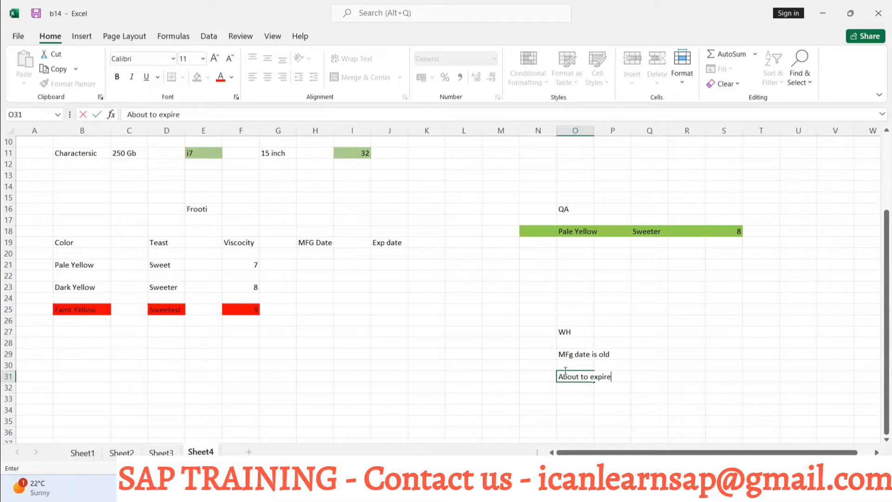
pyautogui.click(576, 396)
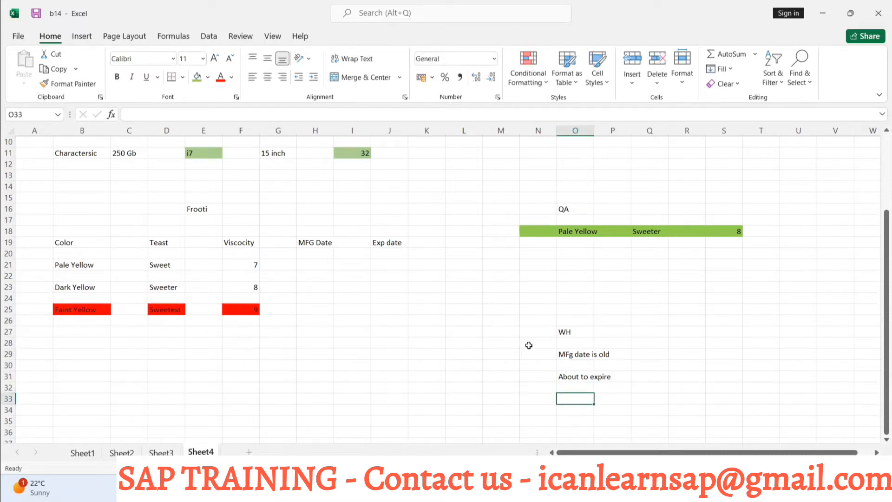
# Step: Enter "Sale order" in M29, in the same row as the manufacturing date note
pyautogui.click(498, 355)
pyautogui.write('Sa')
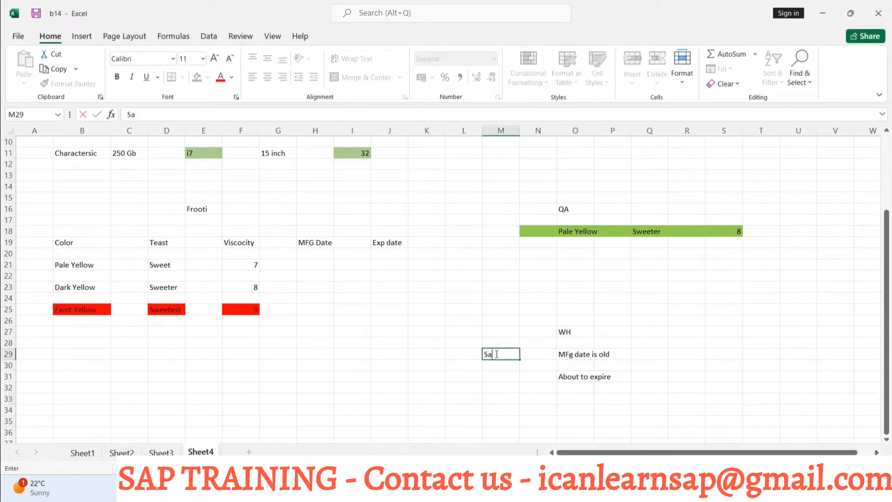
pyautogui.write('le ord er')
pyautogui.press('BackSpace')
pyautogui.press('BackSpace')
pyautogui.press('BackSpace')
pyautogui.write('er')
pyautogui.press('Return')
pyautogui.press('Return')
pyautogui.press('Return')
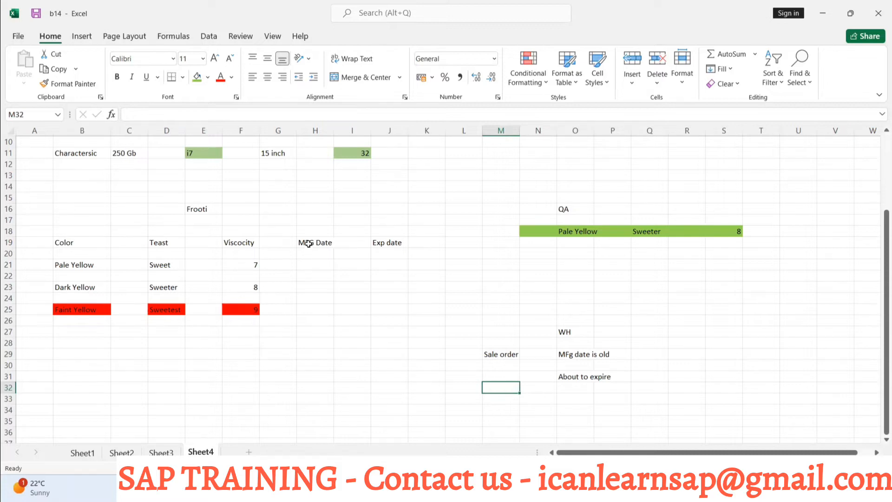
pyautogui.click(305, 266)
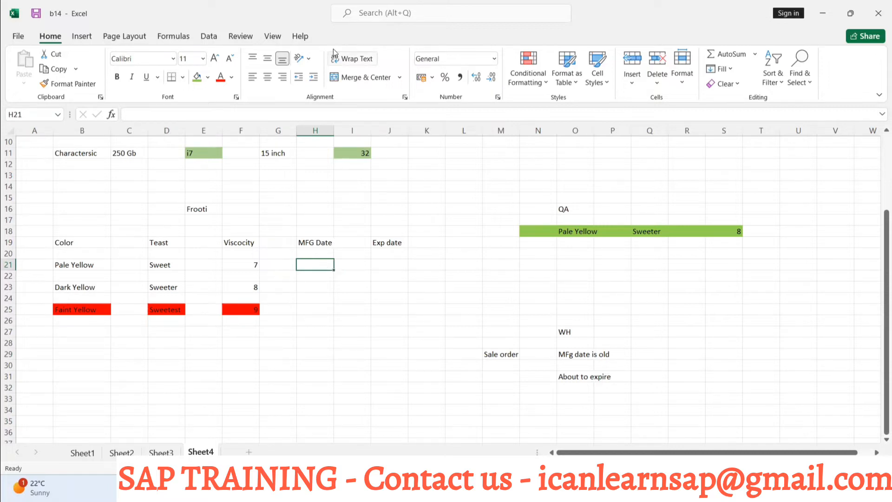
pyautogui.hotkey('alt', 'Tab')
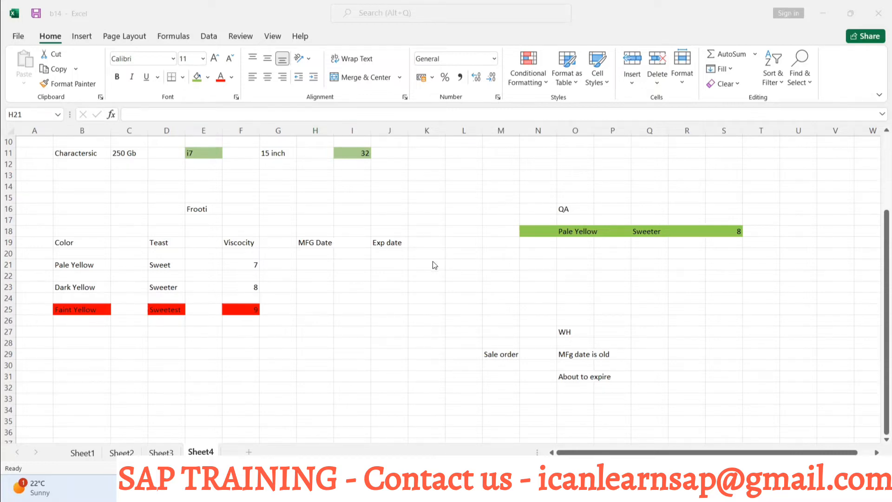
pyautogui.moveTo(461, 488)
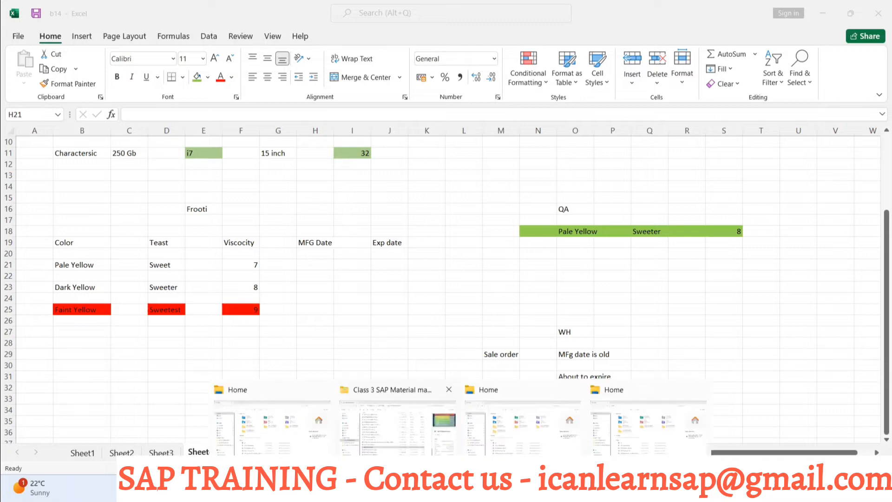
# Step: Switch to File Explorer and open the 12 SAP PP Batch Management presentation from the Class 12 SAP Batch Managment folder
pyautogui.click(349, 381)
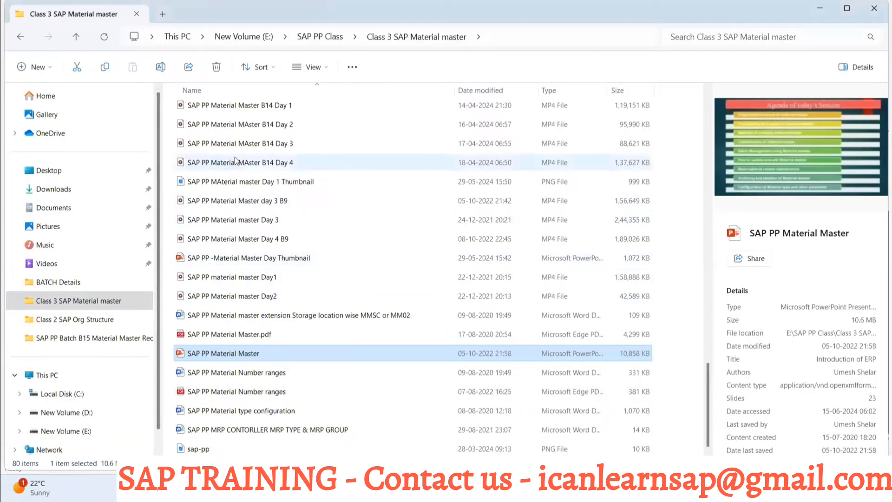
pyautogui.scroll(3, 235, 161)
pyautogui.hotkey('alt', 'Up')
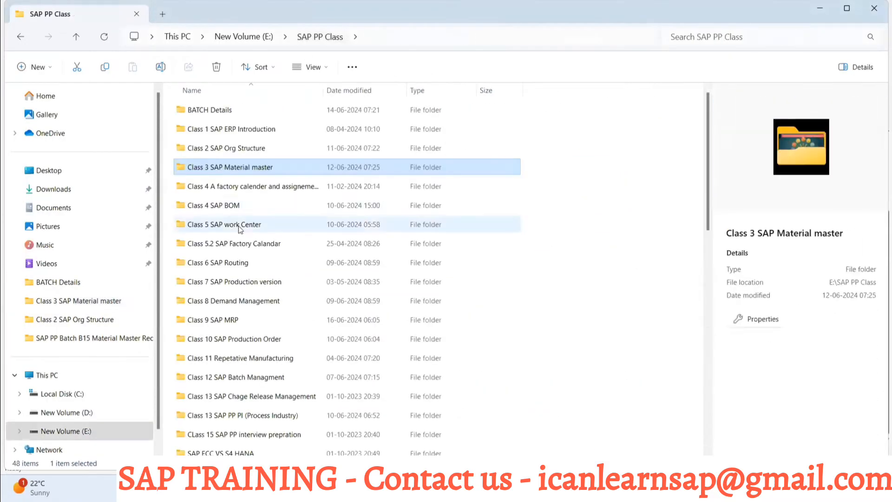
pyautogui.scroll(-1, 236, 310)
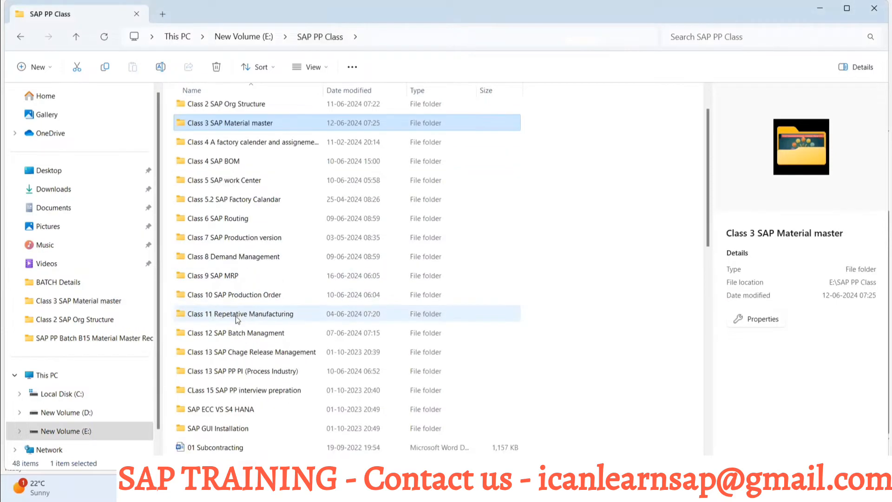
pyautogui.doubleClick(236, 334)
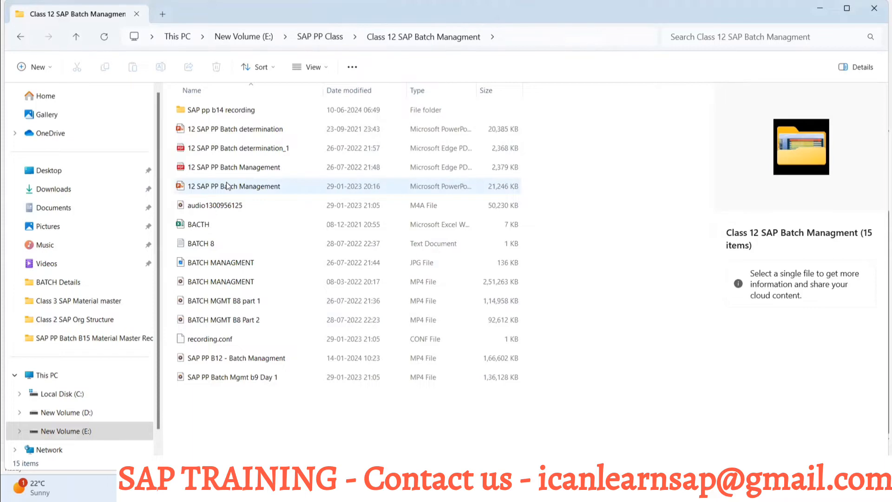
pyautogui.doubleClick(227, 186)
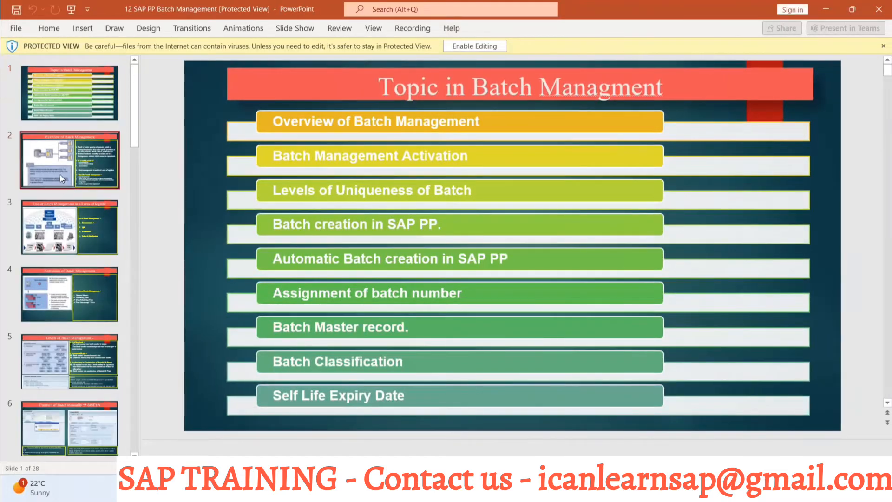
# Step: Show the Overview of Batch Management slide and look through the following slide thumbnails
pyautogui.click(60, 175)
pyautogui.scroll(-2, 71, 230)
pyautogui.scroll(-4, 71, 265)
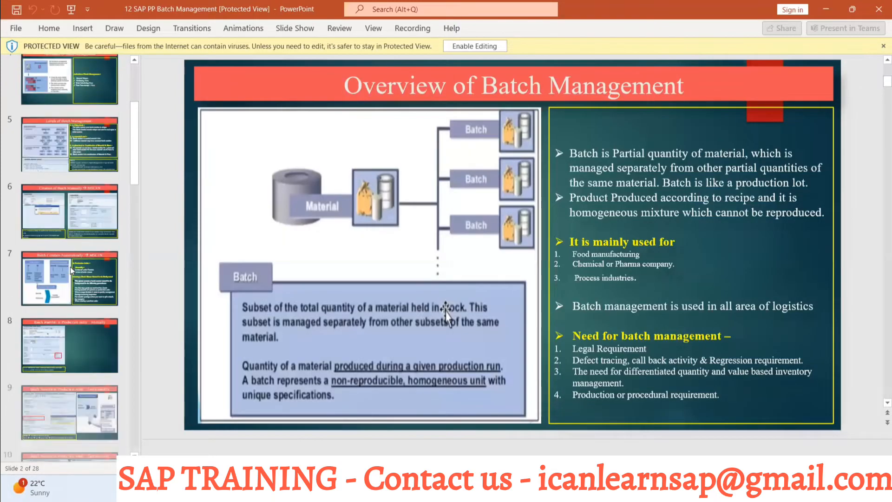
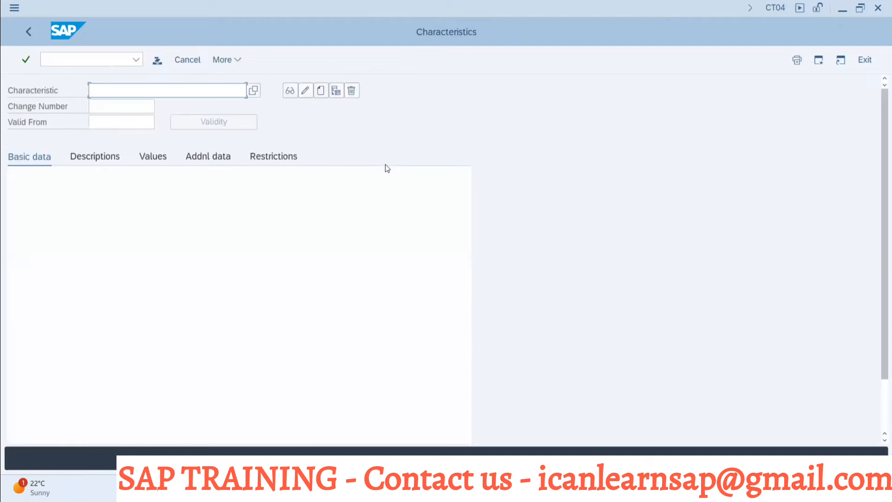
# Step: Switch to the SAP PP Material Master presentation and show slide 14, Classification of Material, with the characteristic and class transactions
pyautogui.hotkey('alt', 'Tab')
pyautogui.hotkey('alt', 'Tab')
pyautogui.hotkey('alt', 'Tab')
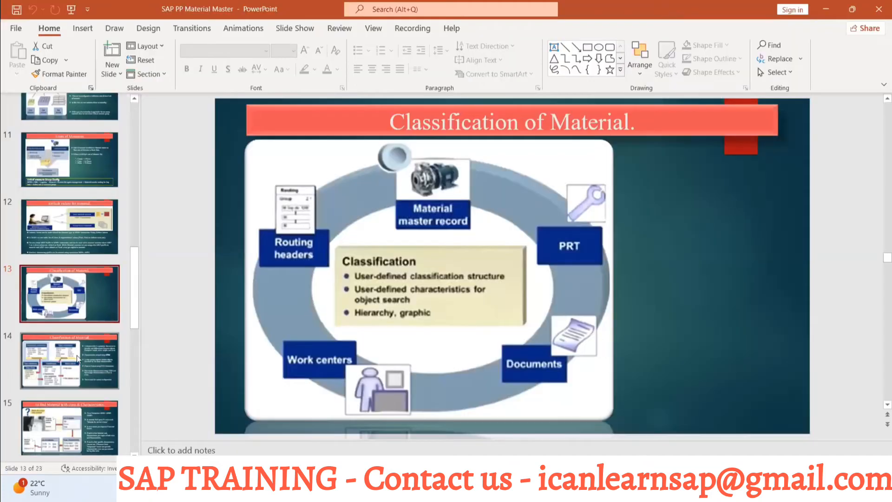
pyautogui.click(69, 360)
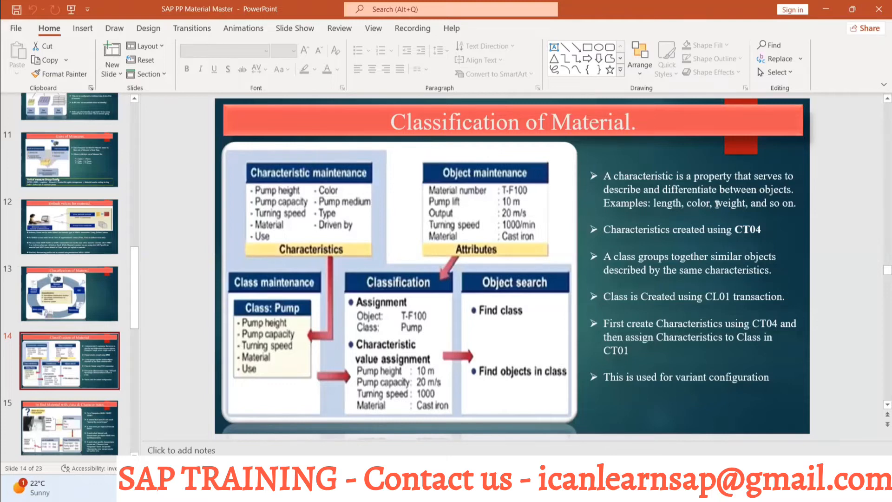
# Step: Review the laptop and Frooti characteristic tables in the b14 Excel workbook, and return to the Classification of Material slide
pyautogui.hotkey('alt', 'Tab')
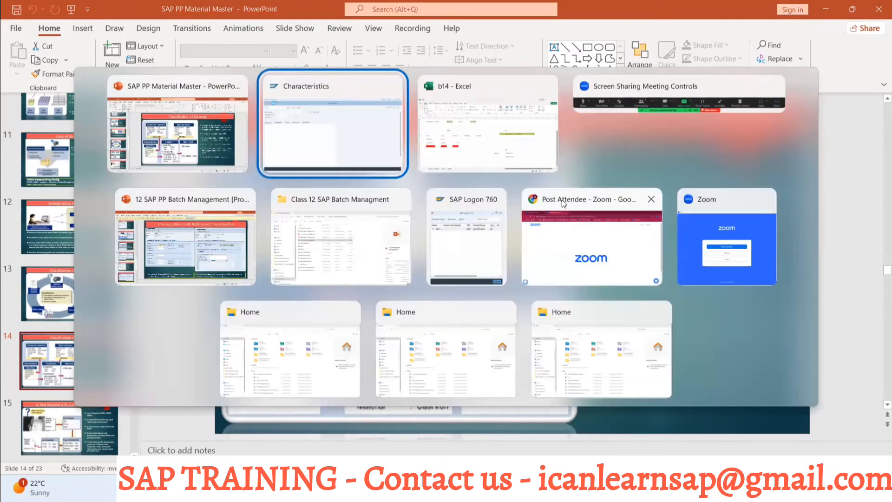
pyautogui.hotkey('alt', 'Tab')
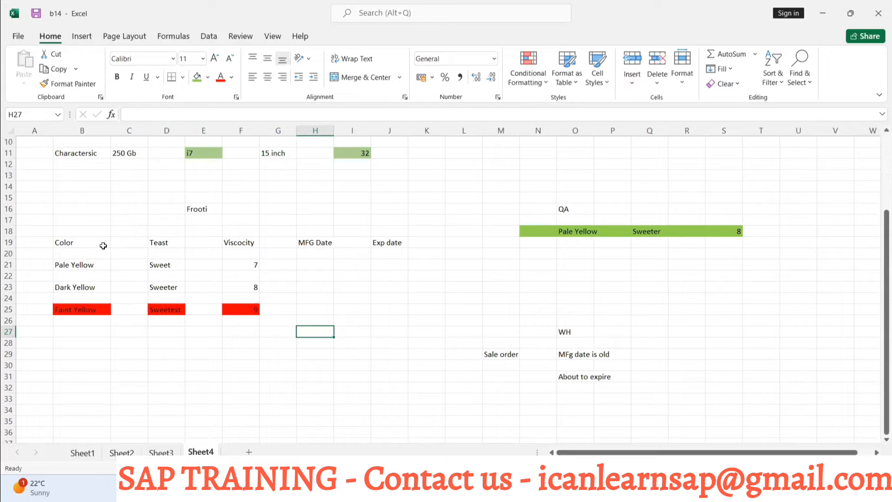
pyautogui.scroll(3, 152, 225)
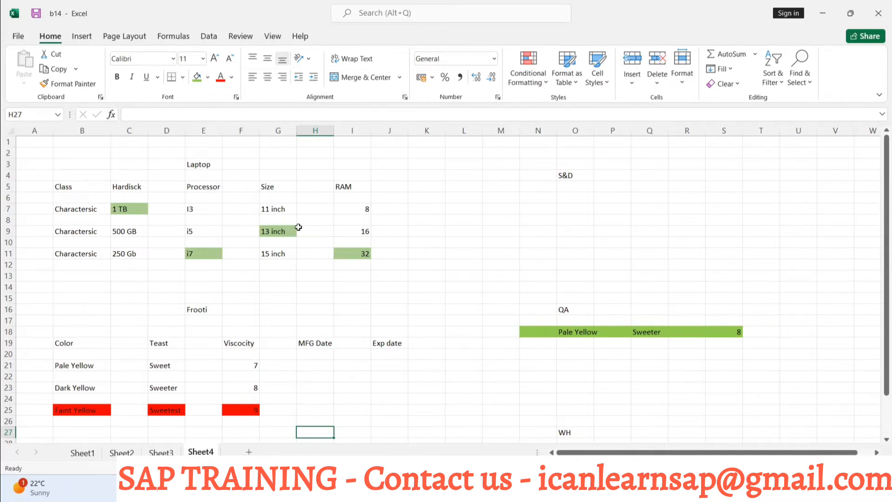
pyautogui.hotkey('alt', 'Tab')
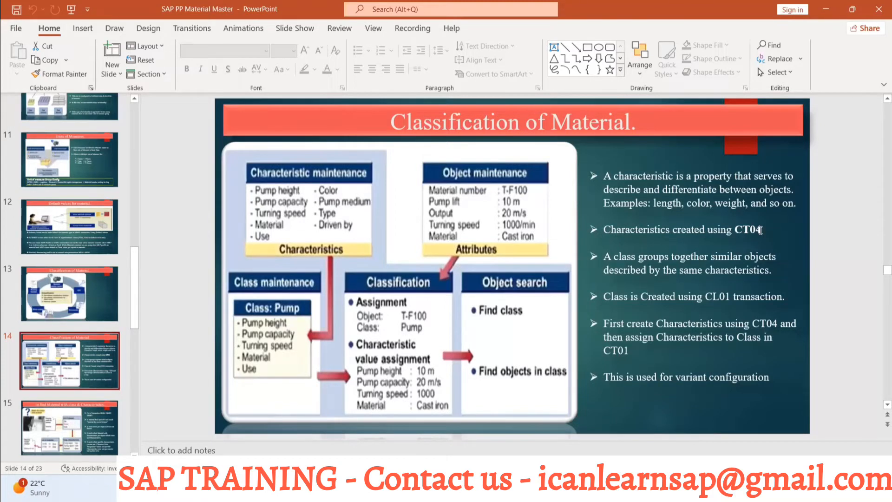
# Step: Switch to the SAP Characteristics transaction and start creating the characteristic Laptop_CHAR_Hardisk-b14
pyautogui.hotkey('alt', 'Tab')
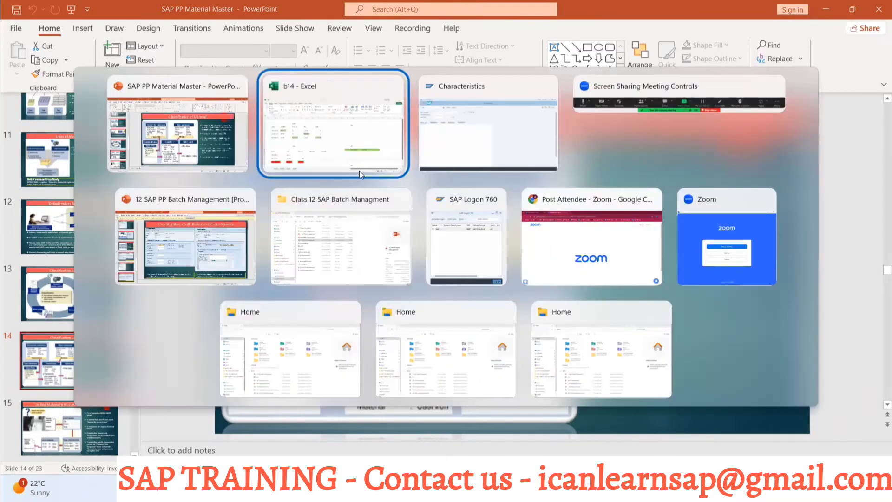
pyautogui.hotkey('alt', 'Tab')
pyautogui.click(113, 91)
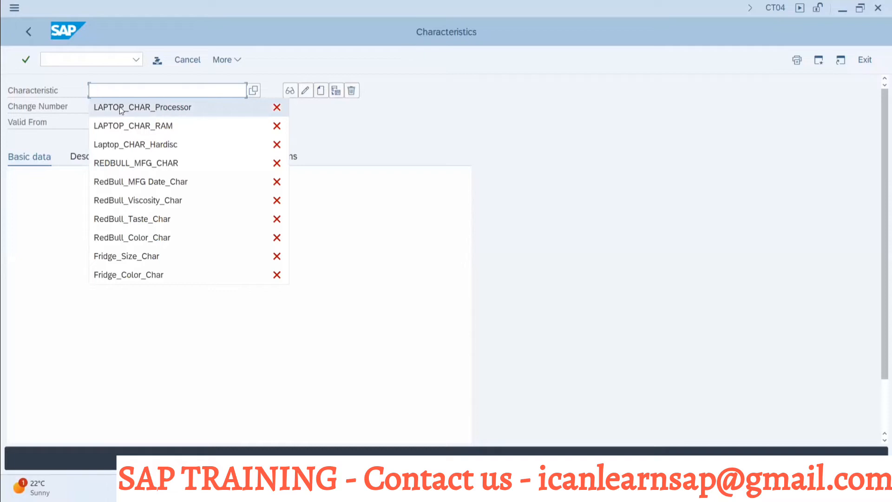
pyautogui.click(129, 144)
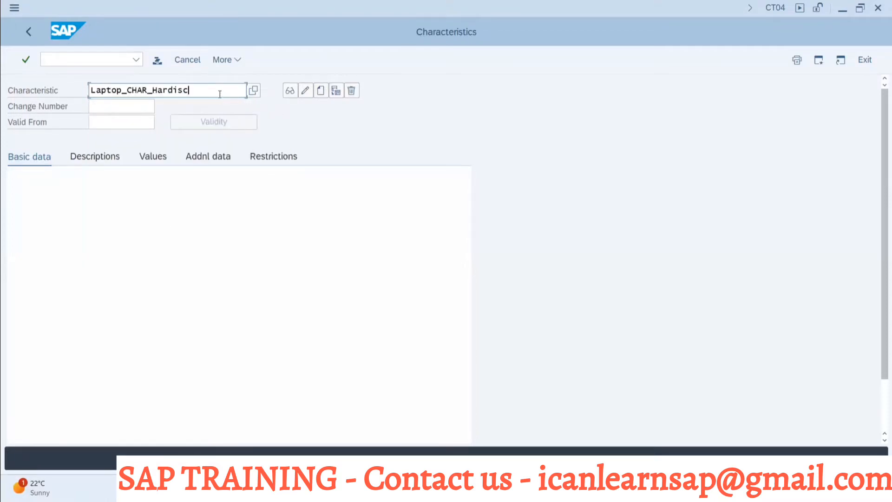
pyautogui.press('BackSpace')
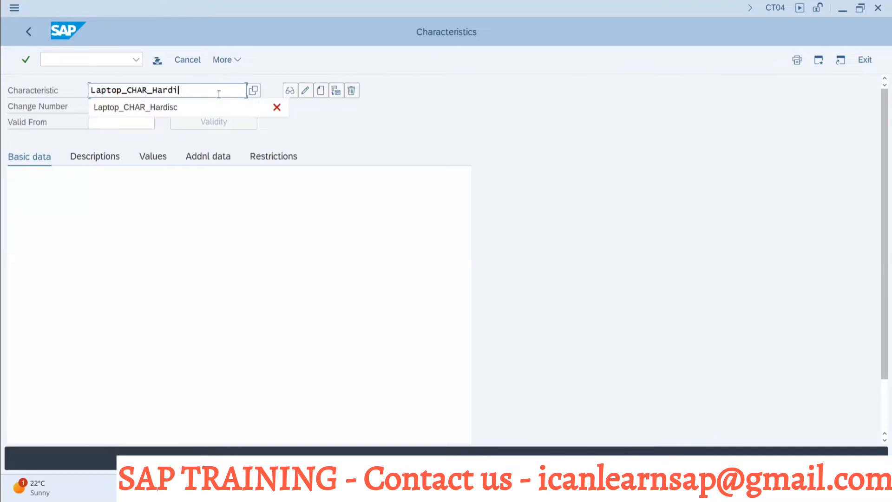
pyautogui.write('SK')
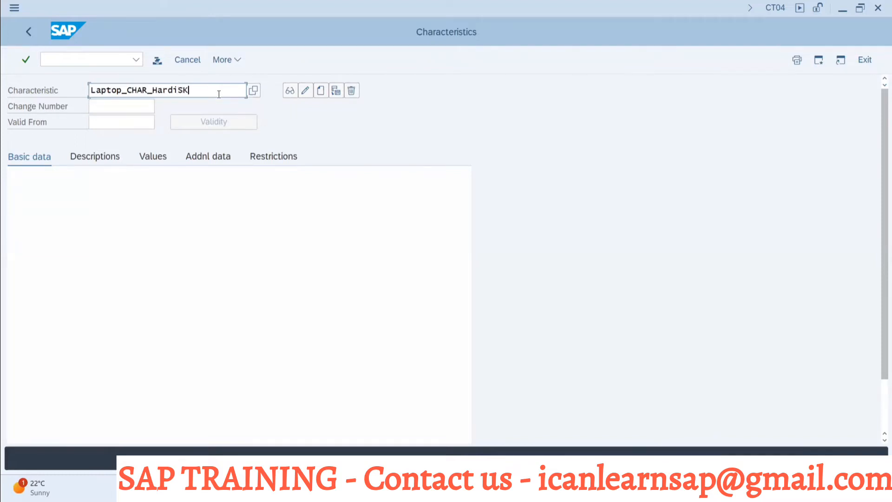
pyautogui.press('BackSpace')
pyautogui.press('BackSpace')
pyautogui.write('sk-b14')
pyautogui.click(320, 90)
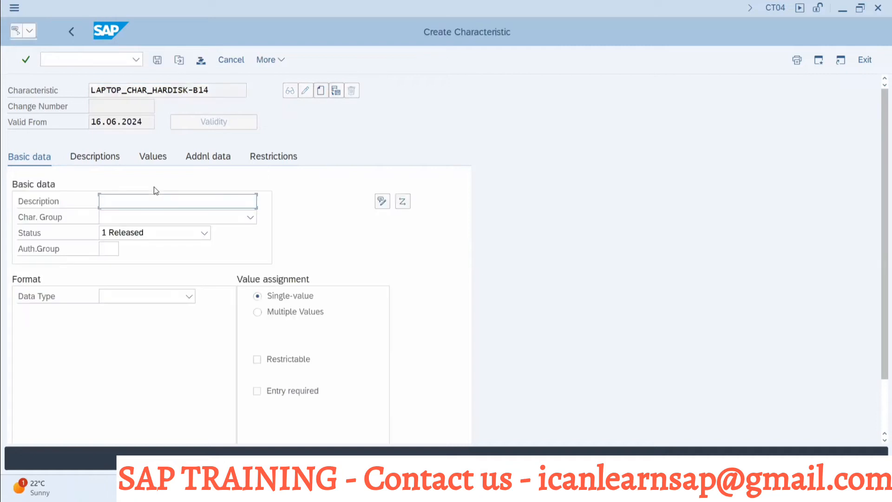
# Step: Set the characteristic's description to Laptop_CHAR_Hardisc and look at the available data types
pyautogui.click(153, 200)
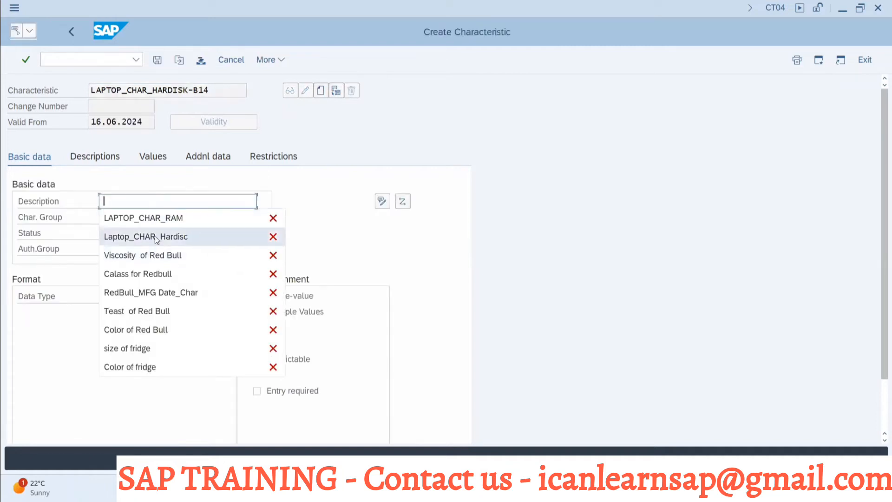
pyautogui.click(152, 237)
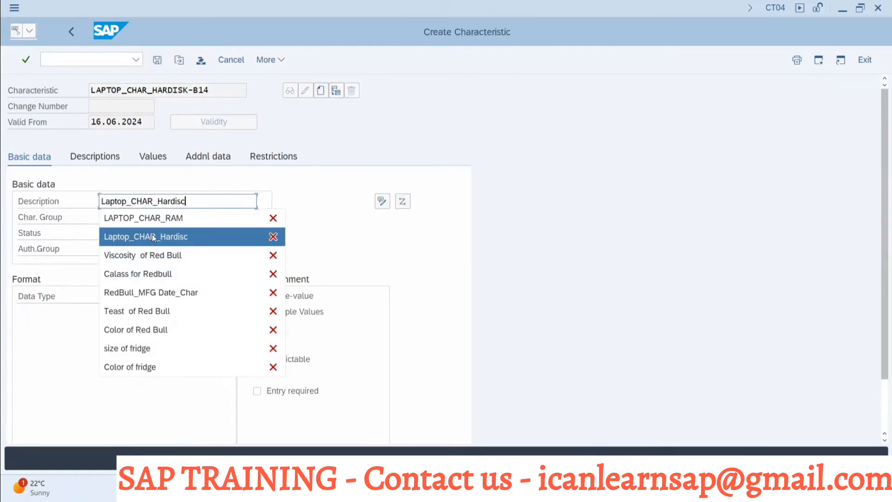
pyautogui.click(119, 301)
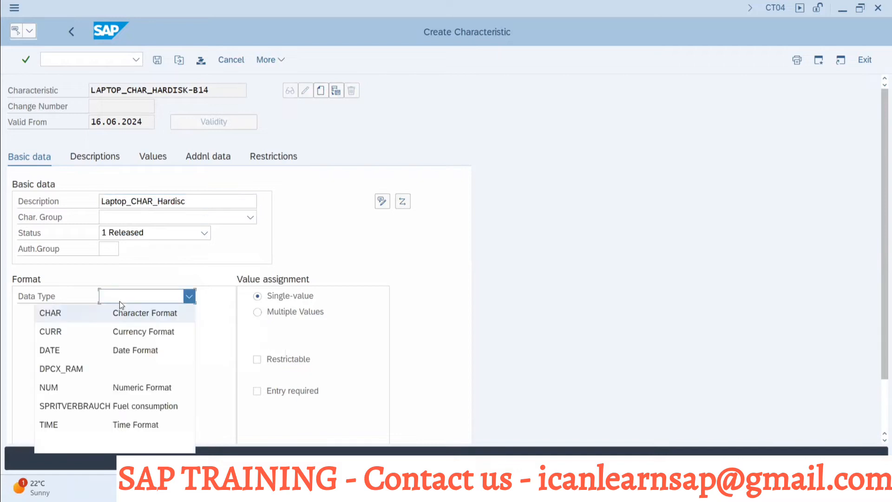
pyautogui.click(375, 256)
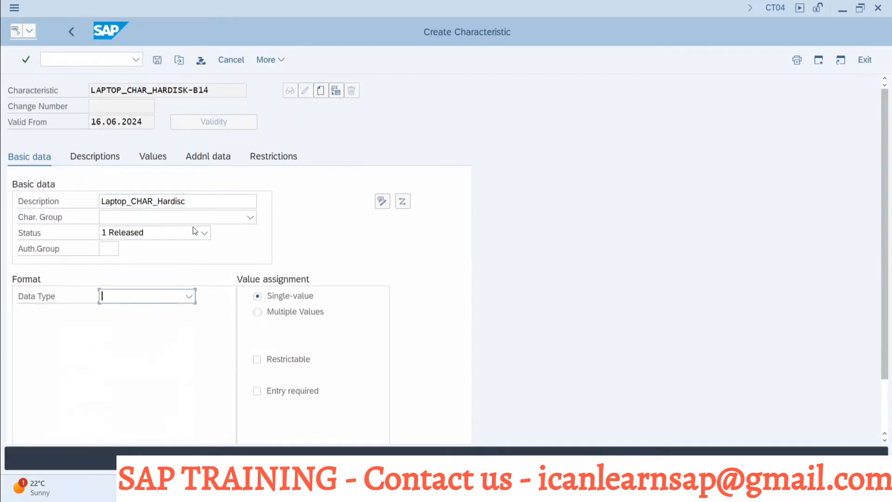
# Step: Check the laptop hard disk values in the Excel workbook and set the SAP characteristic's data type to NUM Numeric Format
pyautogui.hotkey('alt', 'Tab')
pyautogui.hotkey('alt', 'Tab')
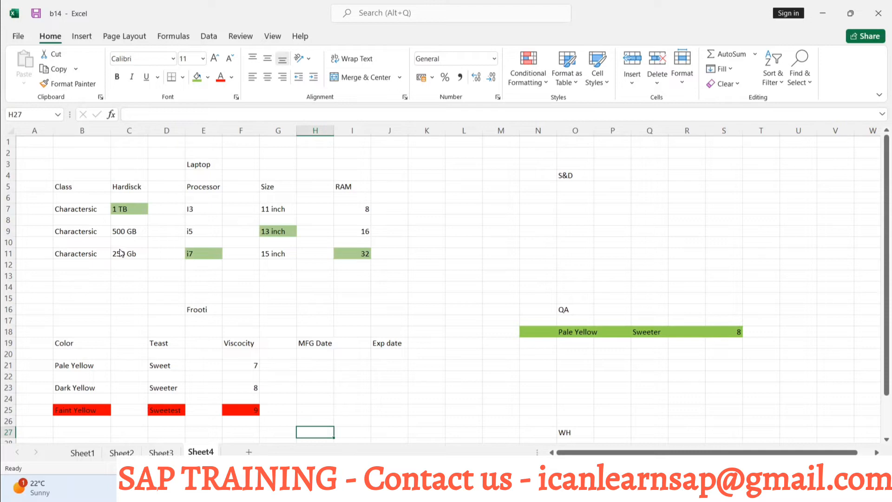
pyautogui.hotkey('alt', 'Tab')
pyautogui.click(160, 293)
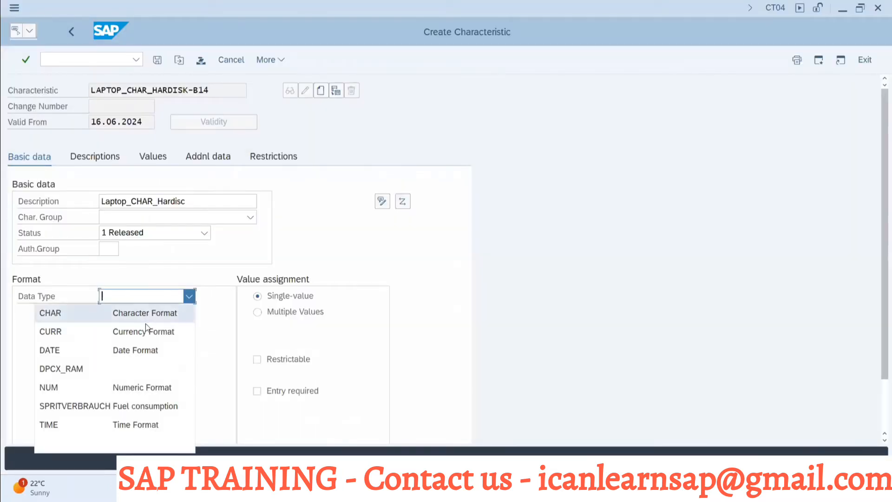
pyautogui.click(129, 389)
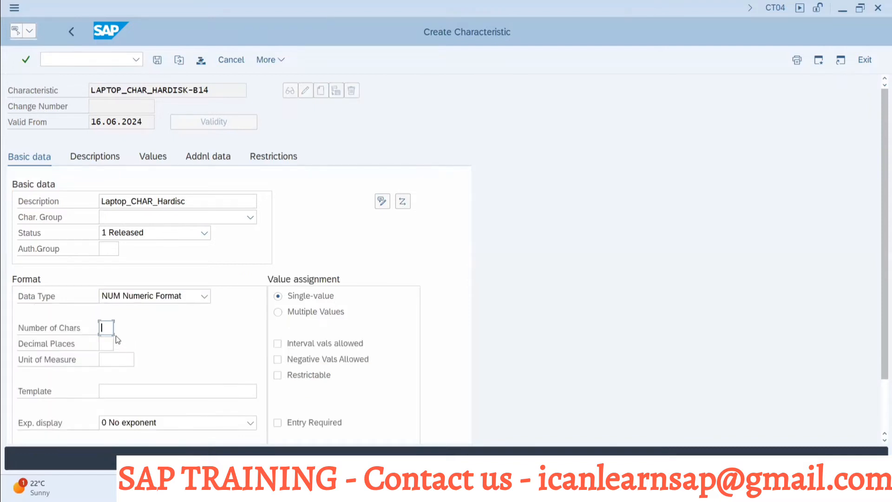
# Step: Set the number of characters to 4 and compare it with the hard disk sizes in the Excel workbook
pyautogui.write('15')
pyautogui.press('BackSpace')
pyautogui.press('BackSpace')
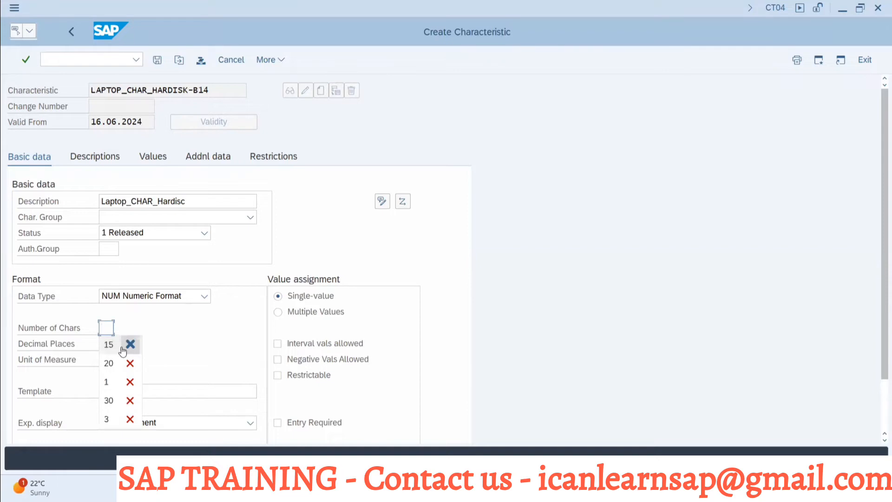
pyautogui.write('4')
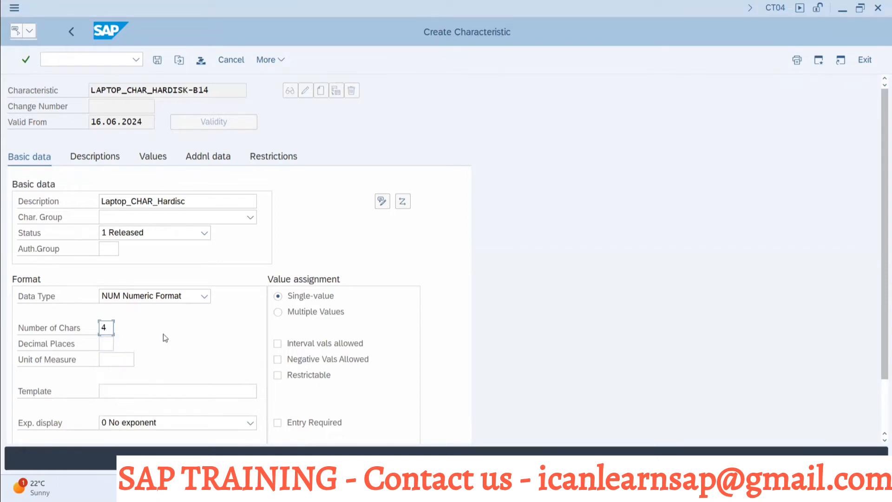
pyautogui.hotkey('alt', 'Tab')
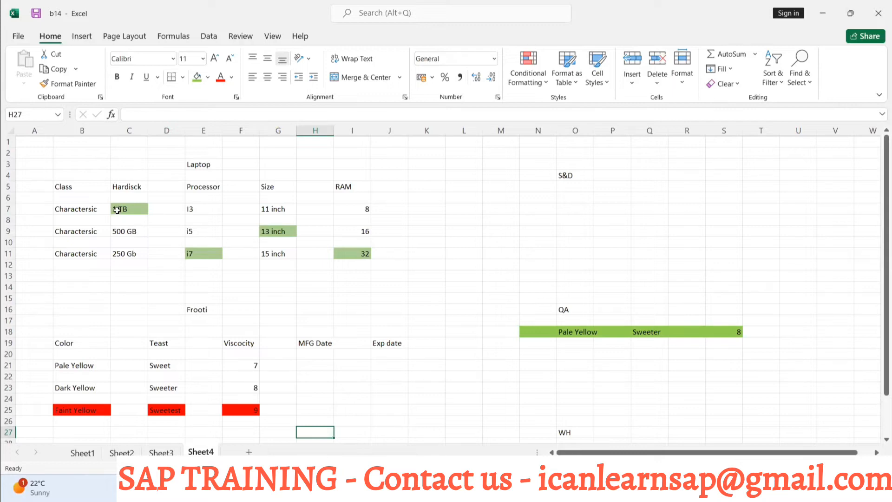
pyautogui.hotkey('alt', 'Tab')
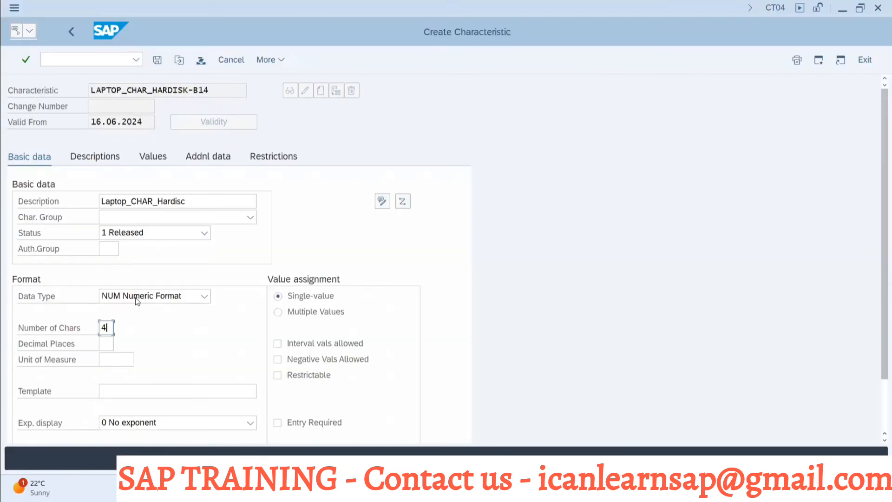
# Step: Set the hard disk characteristic's unit of measure to GB, finding Giga Byte in the list of measurement units
pyautogui.click(110, 360)
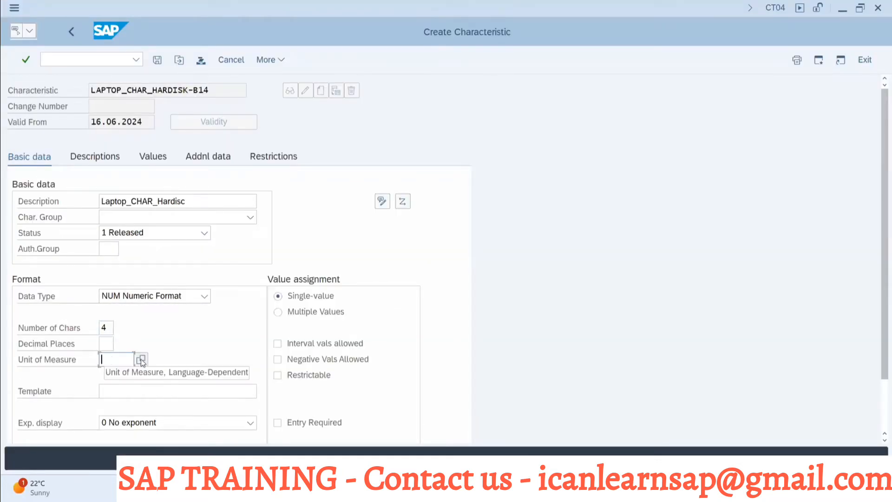
pyautogui.write('GB')
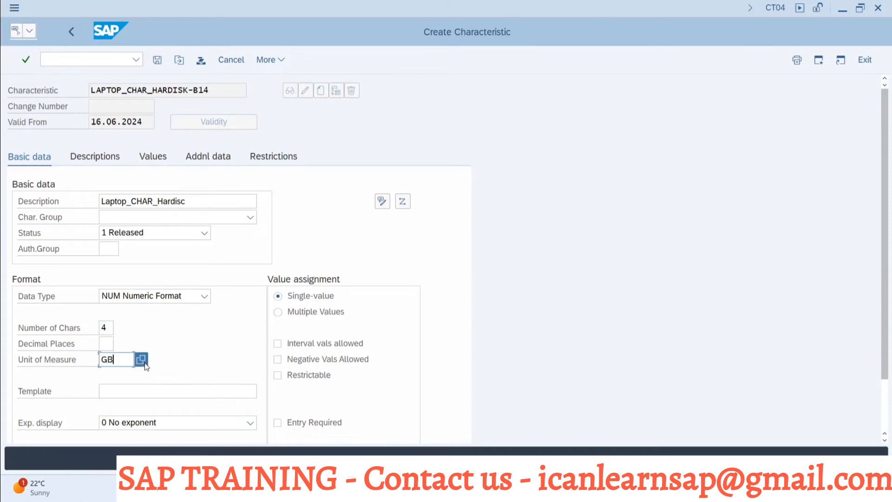
pyautogui.click(141, 360)
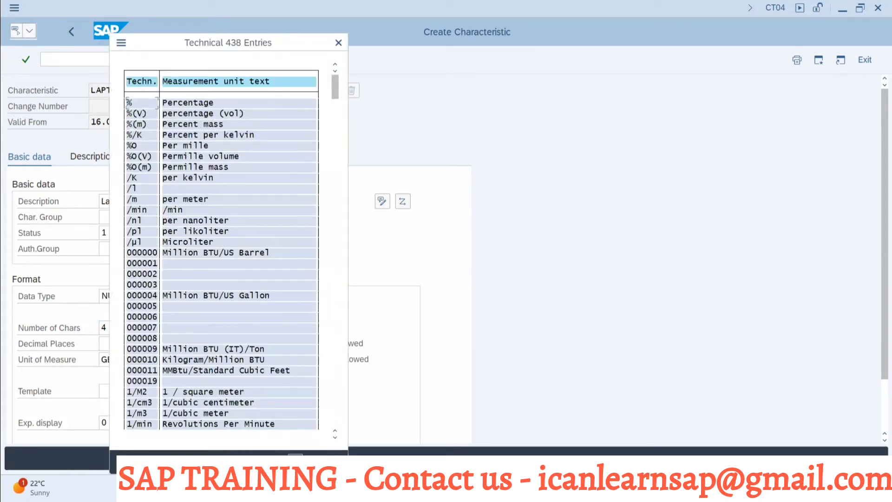
pyautogui.hotkey('ctrl', 'f')
pyautogui.write('G')
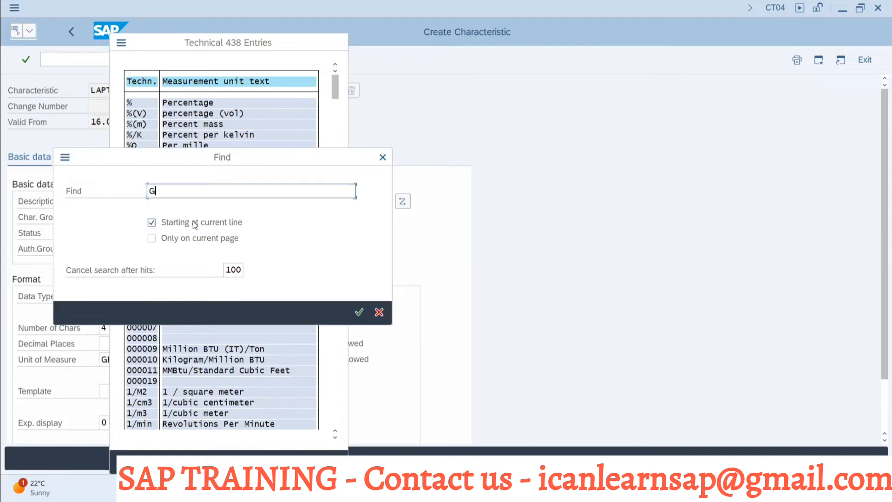
pyautogui.write('B')
pyautogui.press('Return')
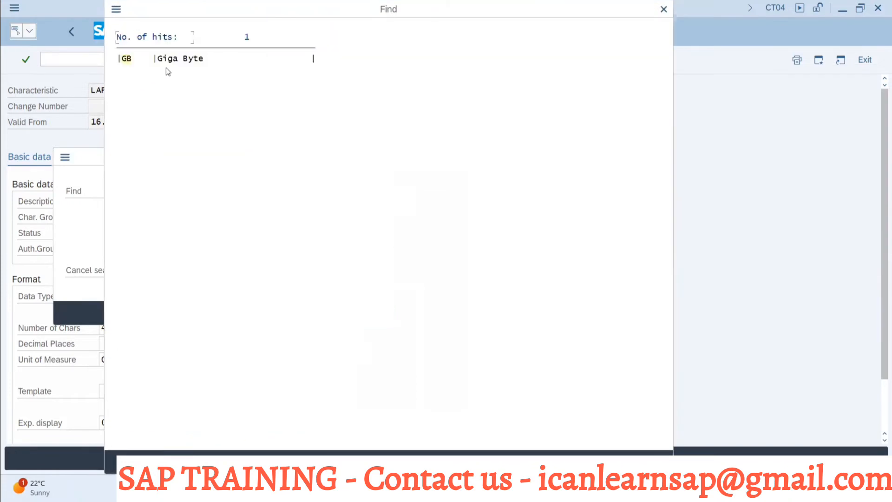
pyautogui.click(176, 60)
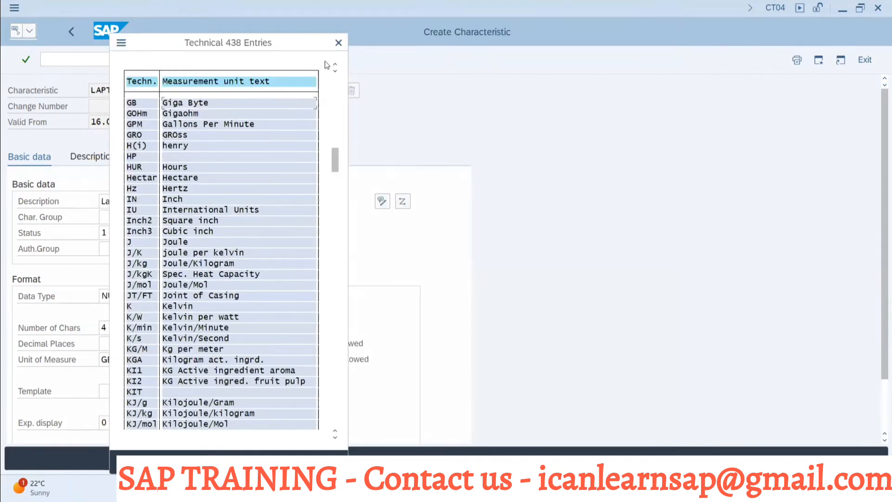
pyautogui.press('Return')
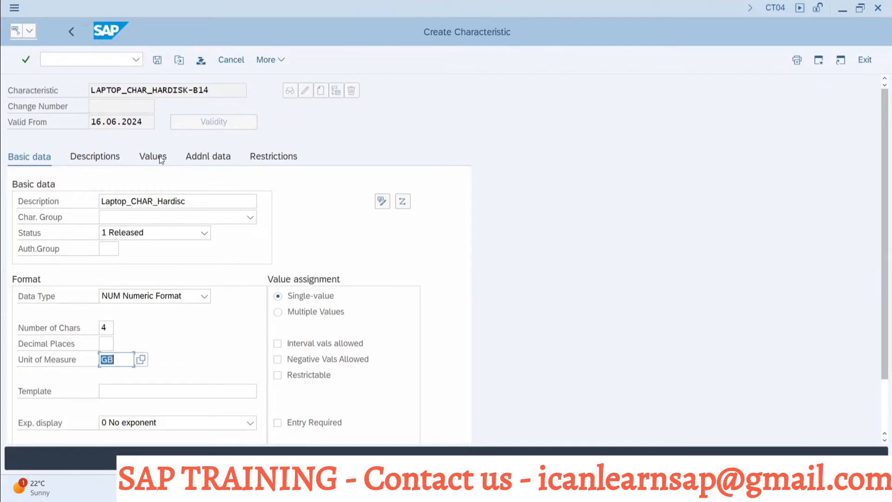
# Step: Allow multiple values for the characteristic and enter 250, 500 and 1000 as its allowed values
pyautogui.click(282, 312)
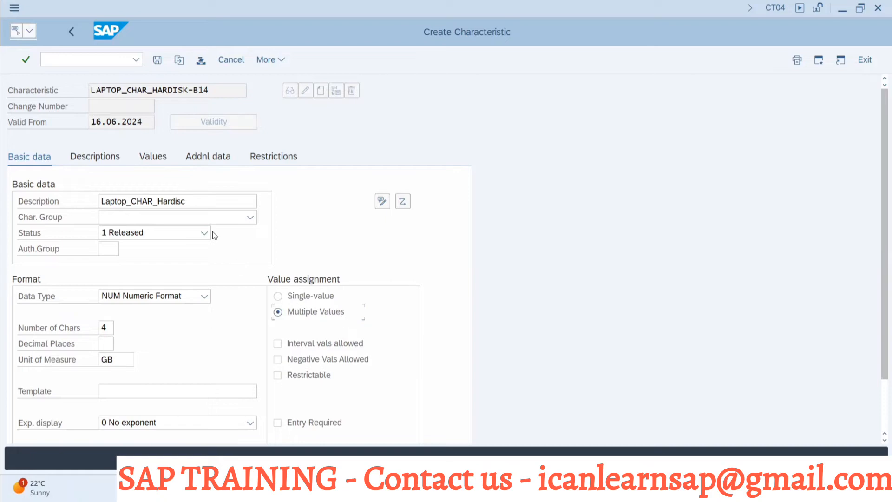
pyautogui.click(163, 158)
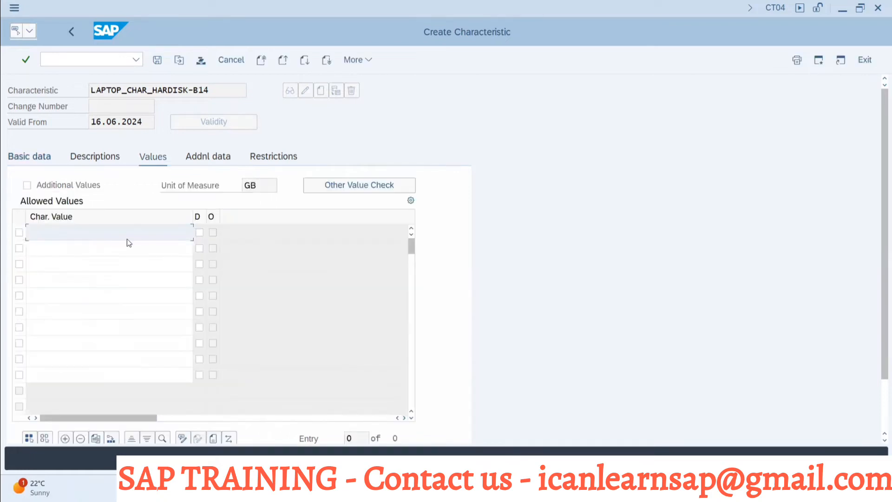
pyautogui.write('250')
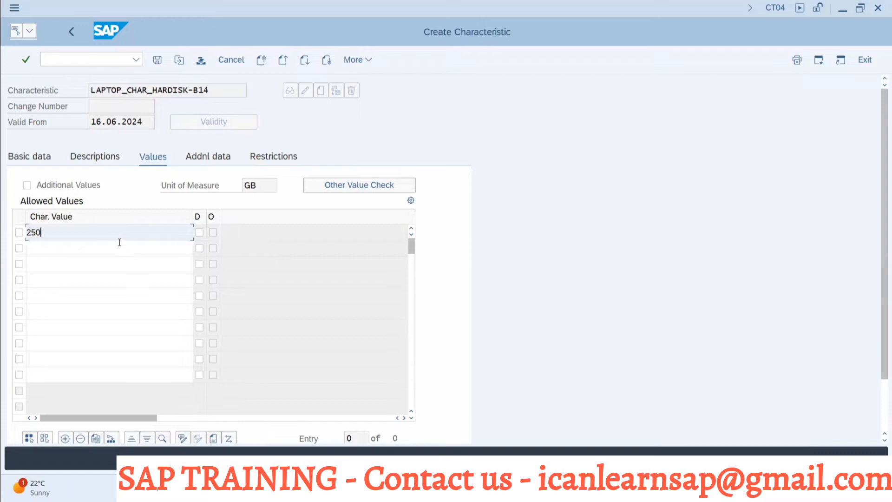
pyautogui.click(120, 242)
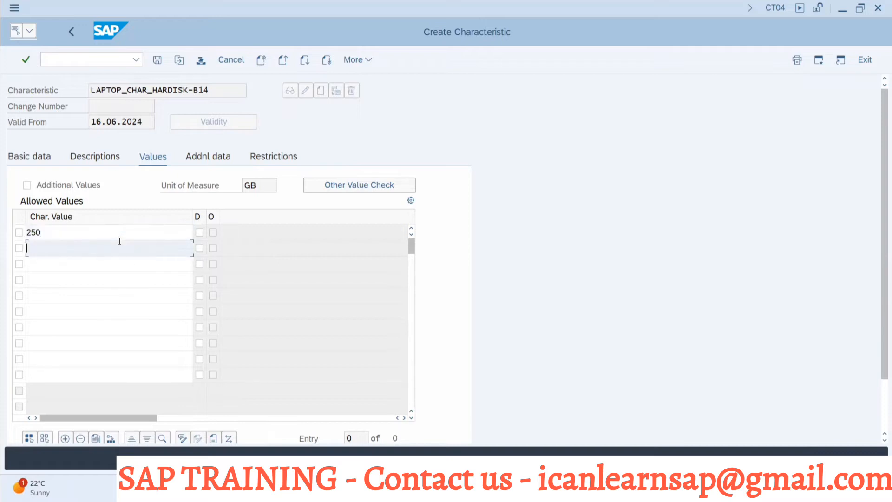
pyautogui.write('500')
pyautogui.click(85, 263)
pyautogui.write('1000')
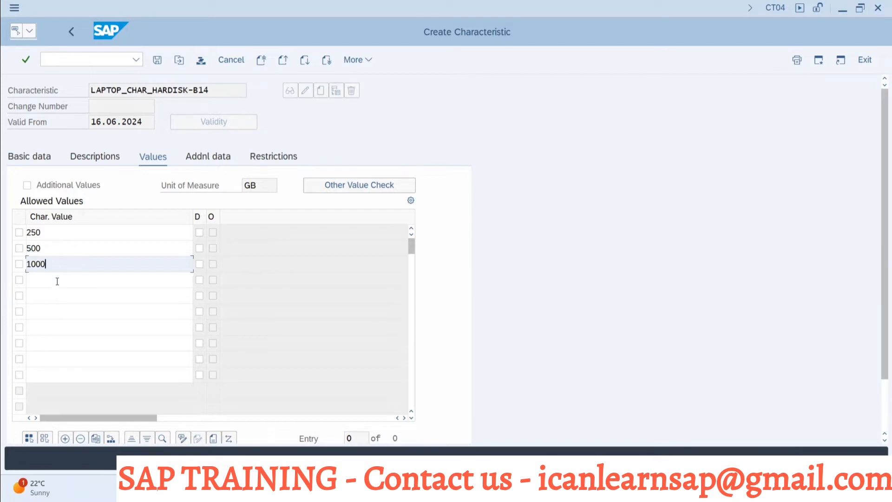
pyautogui.click(57, 281)
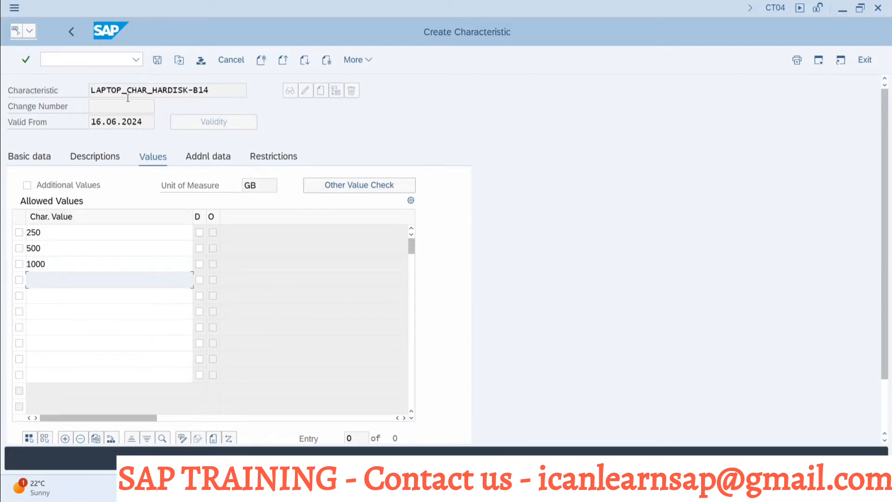
# Step: Copy the characteristic name into cell C6 of the Excel workbook, formatting it with a fitted column width and a light gold fill
pyautogui.moveTo(210, 91); pyautogui.dragTo(92, 97)
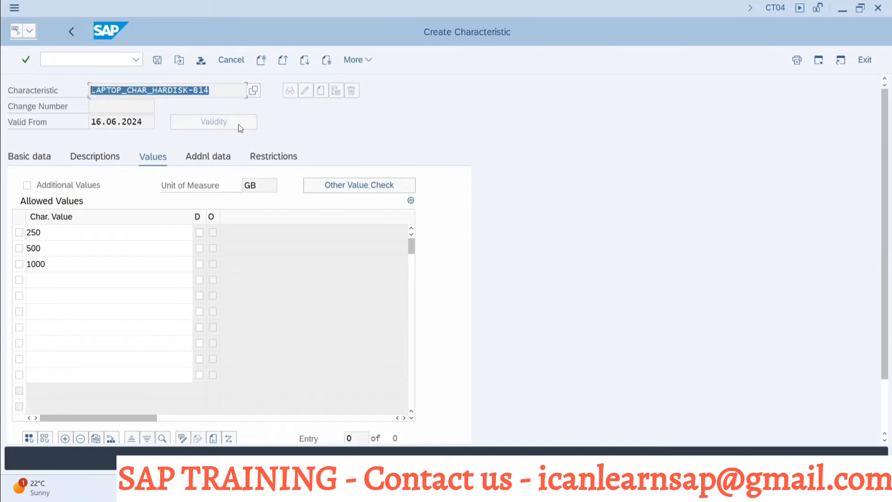
pyautogui.hotkey('ctrl', 'c')
pyautogui.hotkey('alt', 'Tab')
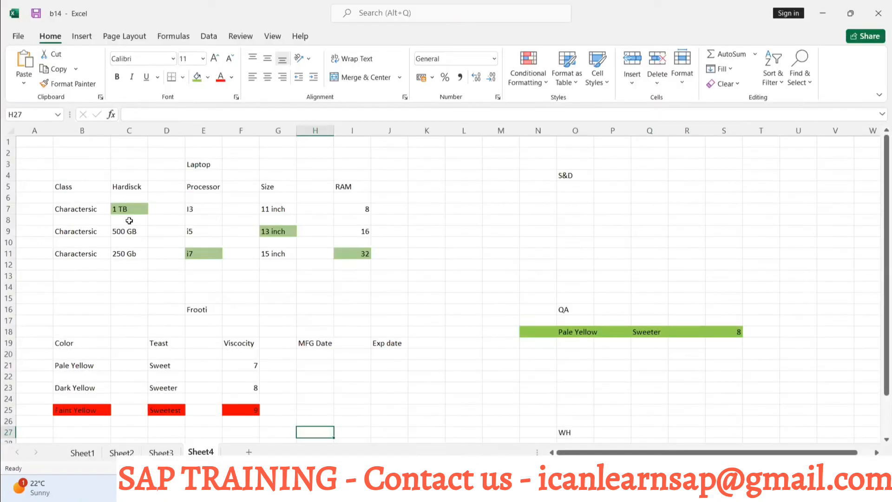
pyautogui.click(124, 199)
pyautogui.hotkey('ctrl', 'v')
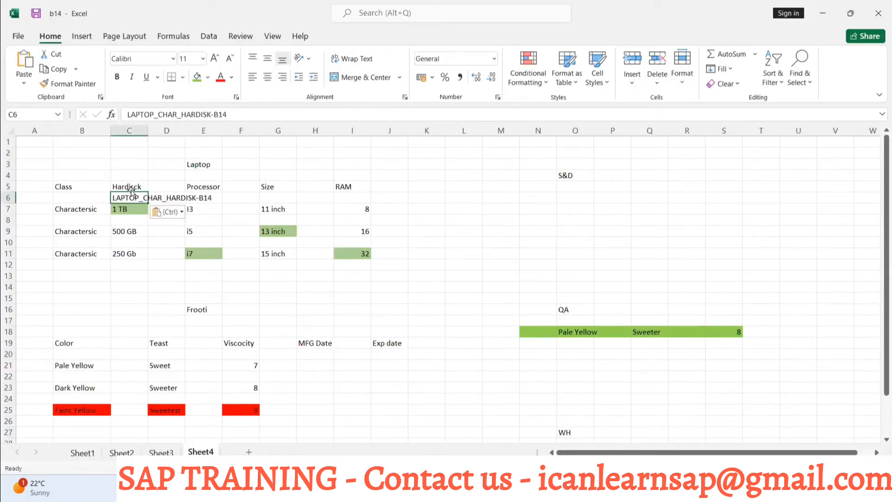
pyautogui.doubleClick(148, 131)
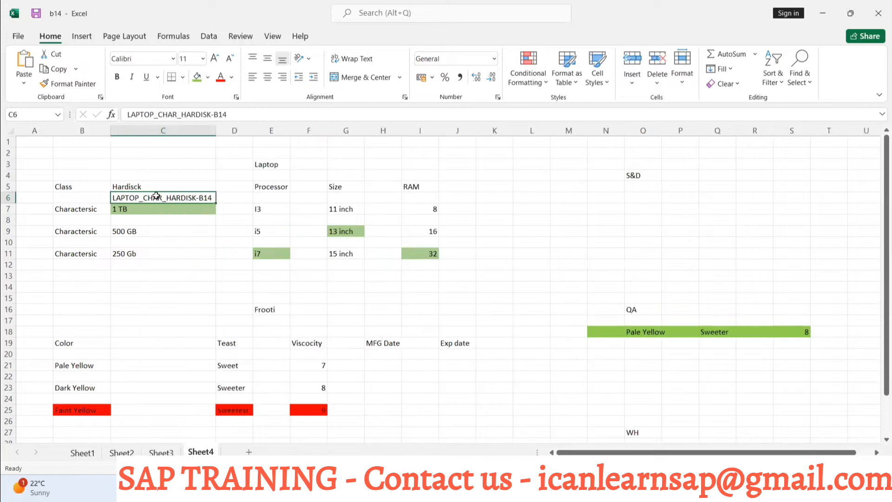
pyautogui.click(207, 77)
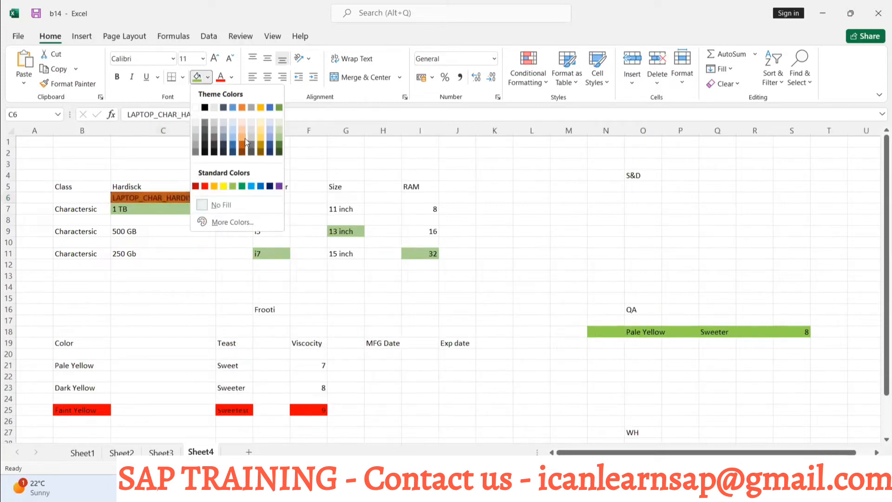
pyautogui.click(262, 135)
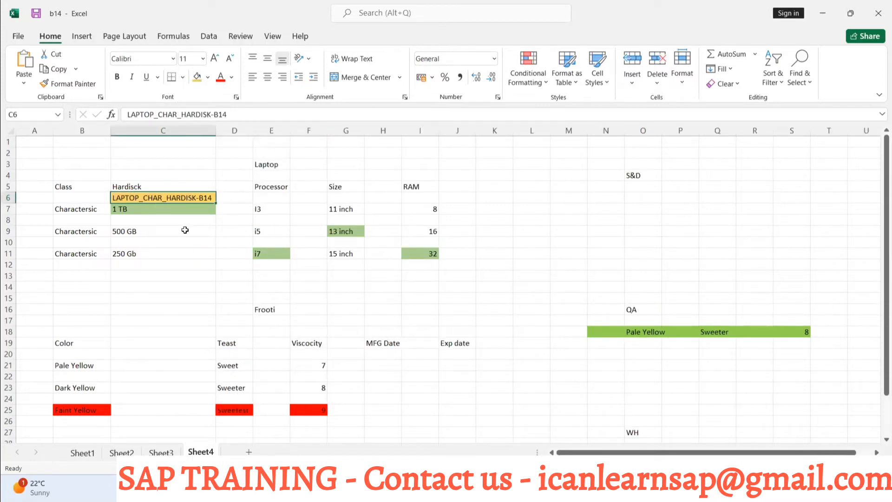
# Step: Copy the characteristic name cell C6 in Excel, and save the hard disk characteristic in SAP
pyautogui.click(185, 231)
pyautogui.click(268, 197)
pyautogui.click(195, 198)
pyautogui.hotkey('ctrl', 'c')
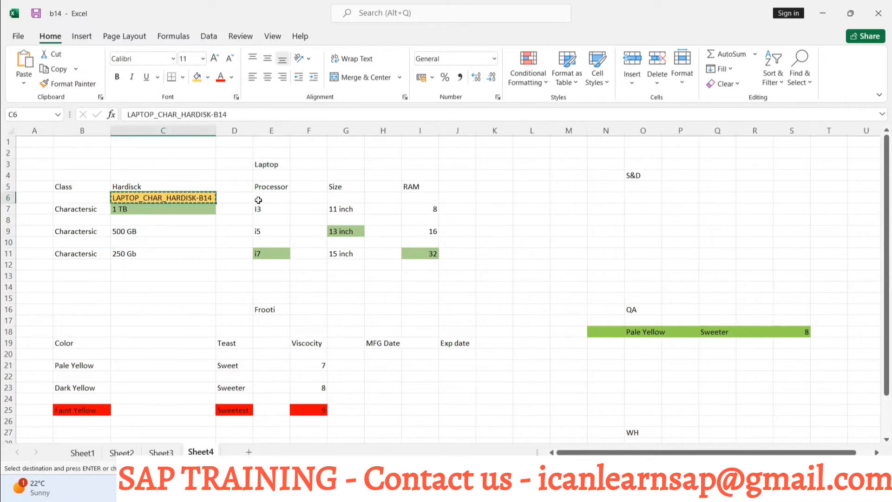
pyautogui.hotkey('alt', 'Tab')
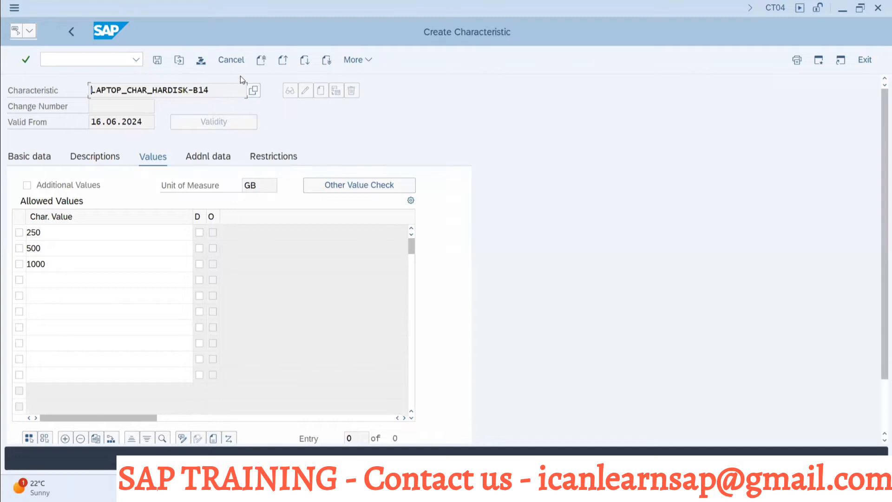
pyautogui.click(157, 60)
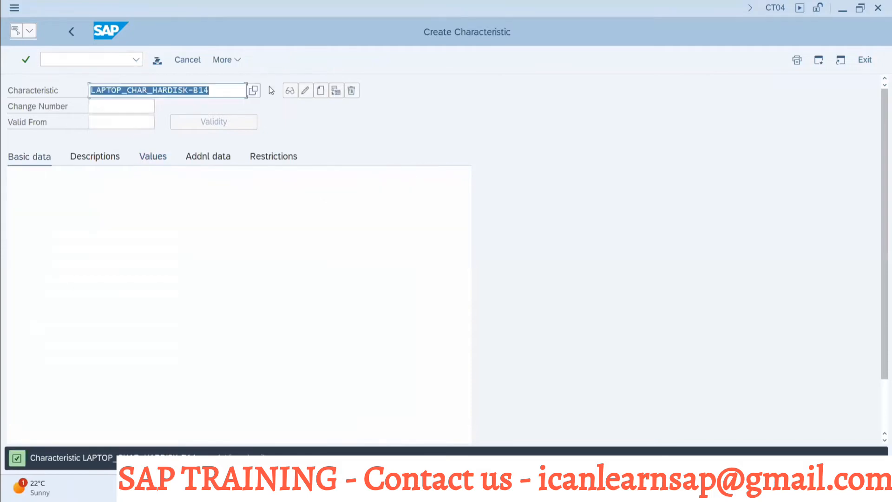
# Step: Change the characteristic name to LAPTOP_CHAR_Processor_B14 and start creating this new characteristic
pyautogui.click(234, 90)
pyautogui.press('BackSpace')
pyautogui.press('BackSpace')
pyautogui.press('BackSpace')
pyautogui.press('BackSpace')
pyautogui.press('BackSpace')
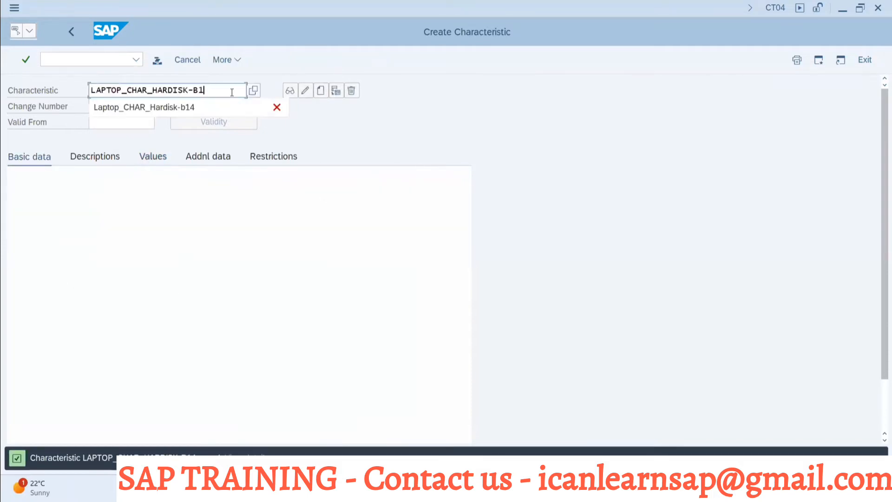
pyautogui.press('BackSpace')
pyautogui.press('BackSpace')
pyautogui.press('BackSpace')
pyautogui.press('BackSpace')
pyautogui.press('BackSpace')
pyautogui.press('BackSpace')
pyautogui.press('BackSpace')
pyautogui.press('BackSpace')
pyautogui.press('BackSpace')
pyautogui.press('BackSpace')
pyautogui.press('BackSpace')
pyautogui.press('BackSpace')
pyautogui.press('BackSpace')
pyautogui.press('BackSpace')
pyautogui.press('BackSpace')
pyautogui.press('BackSpace')
pyautogui.press('BackSpace')
pyautogui.press('BackSpace')
pyautogui.click(191, 119)
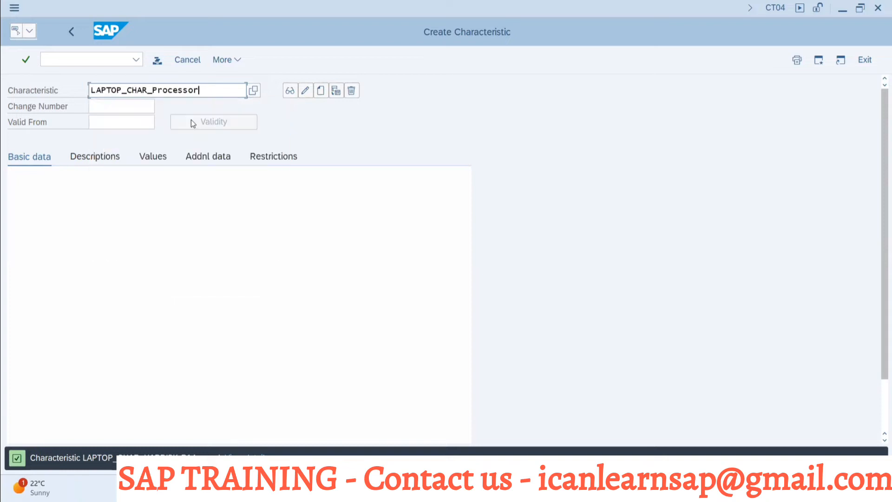
pyautogui.write('_B15')
pyautogui.press('BackSpace')
pyautogui.click(321, 91)
# Step: Set the processor characteristic's description to Laptop_CHAR_Processor, reusing the earlier Laptop_CHAR_Hardisc entry
pyautogui.click(158, 207)
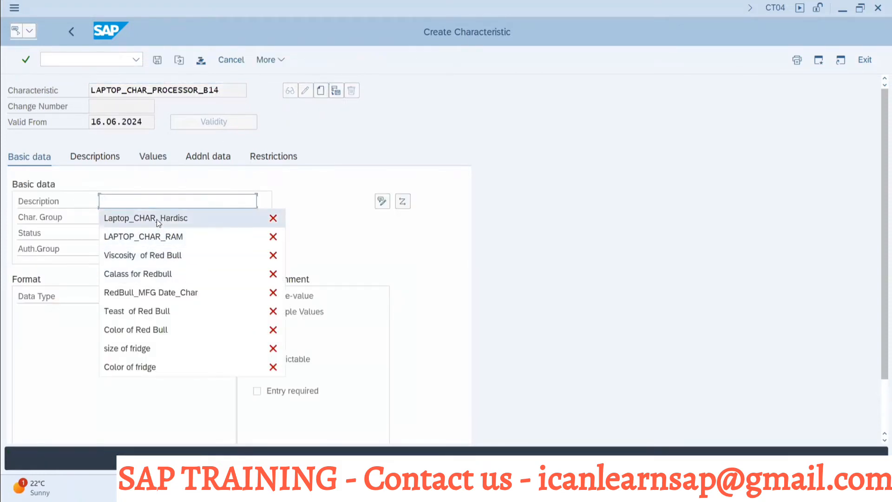
pyautogui.click(157, 221)
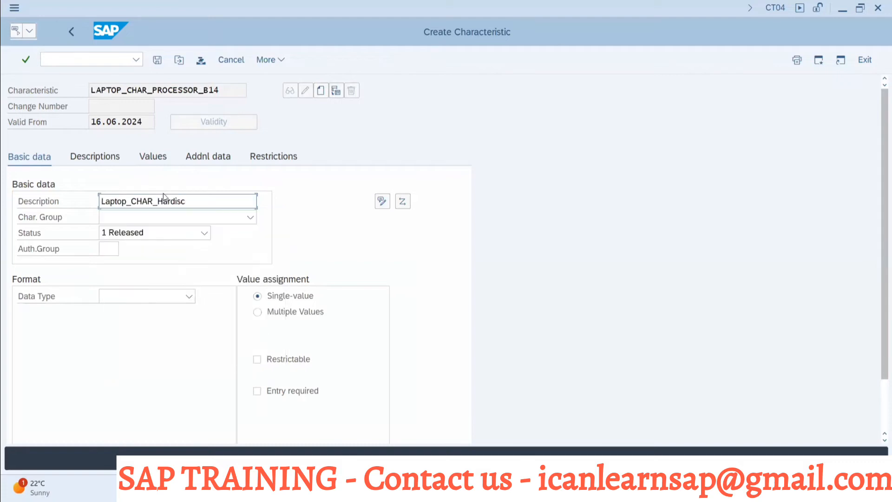
pyautogui.press('BackSpace')
pyautogui.press('BackSpace')
pyautogui.press('BackSpace')
pyautogui.press('BackSpace')
pyautogui.press('BackSpace')
pyautogui.press('BackSpace')
pyautogui.press('BackSpace')
pyautogui.write('Processor')
# Step: Set the processor characteristic's data type to CHAR Character Format with 3 characters
pyautogui.moveTo(222, 90); pyautogui.dragTo(85, 80)
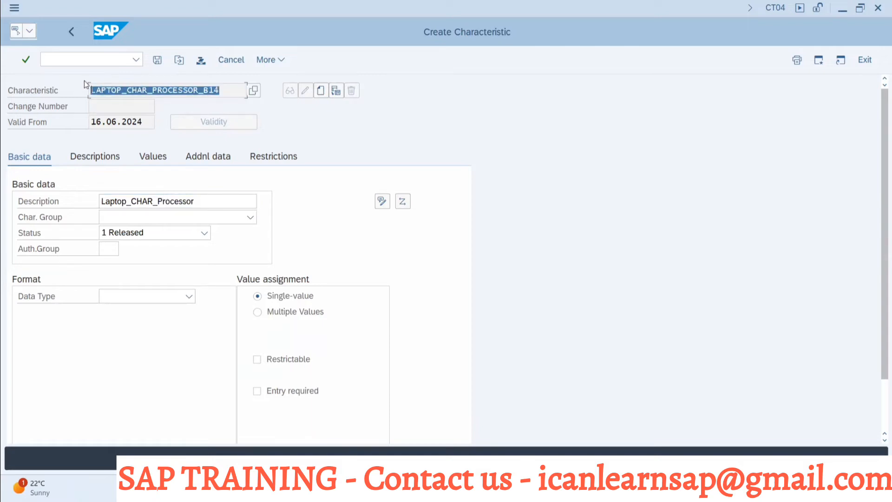
pyautogui.click(110, 295)
pyautogui.click(121, 302)
pyautogui.hotkey('alt', 'Tab')
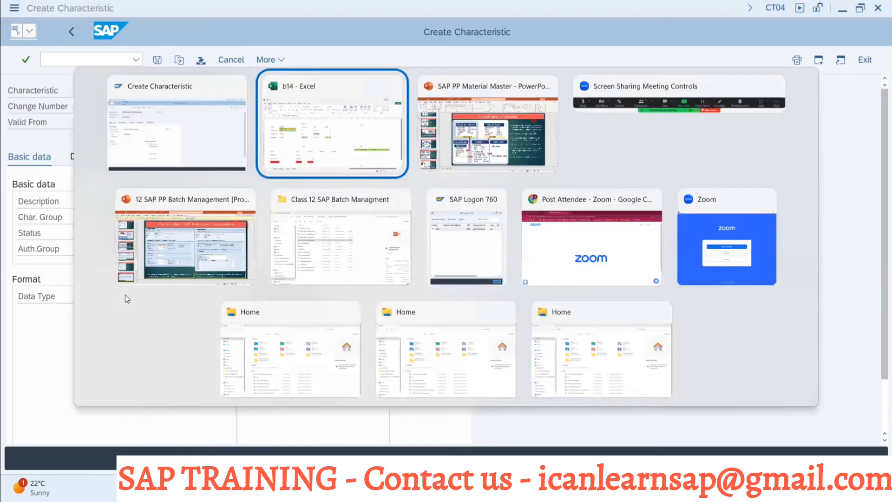
pyautogui.hotkey('alt', 'Tab')
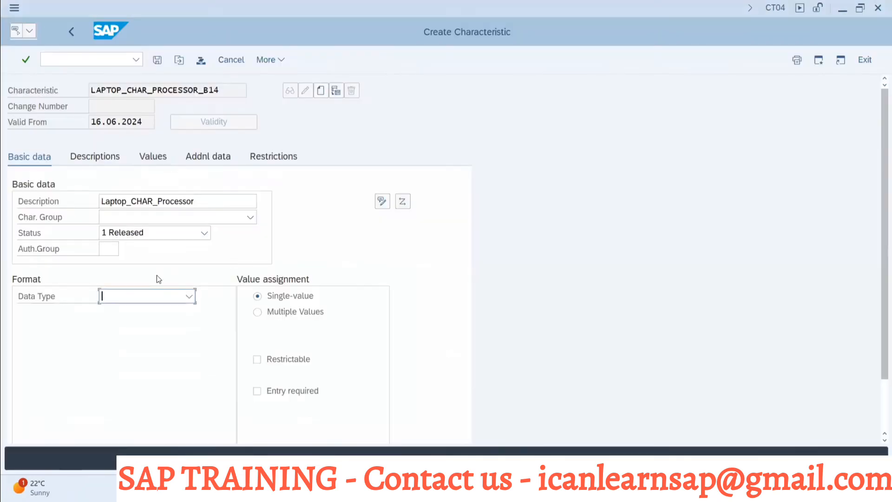
pyautogui.click(151, 299)
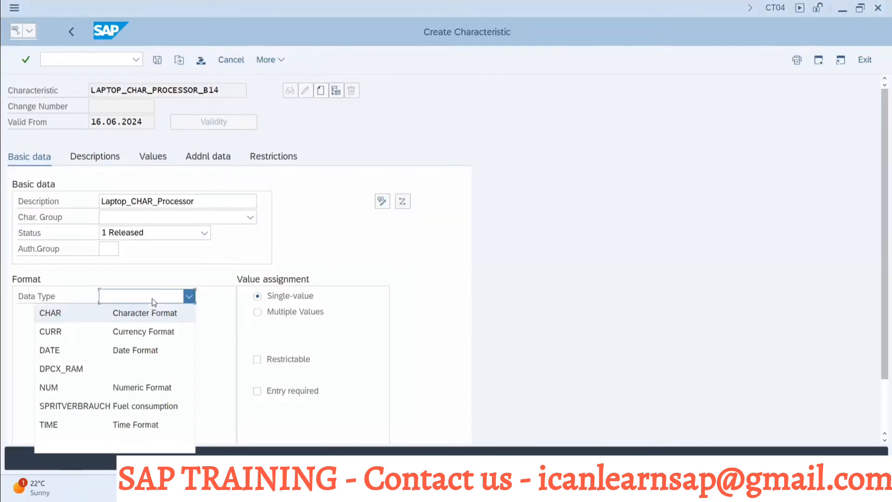
pyautogui.click(138, 317)
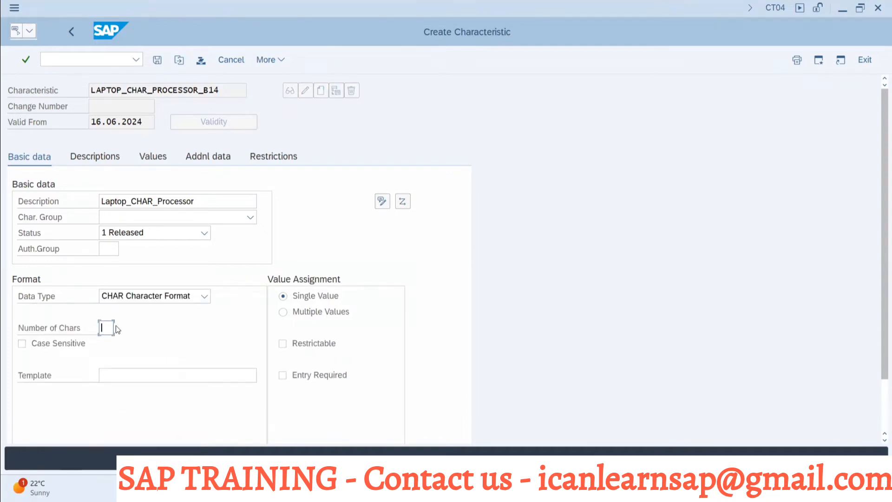
pyautogui.click(114, 330)
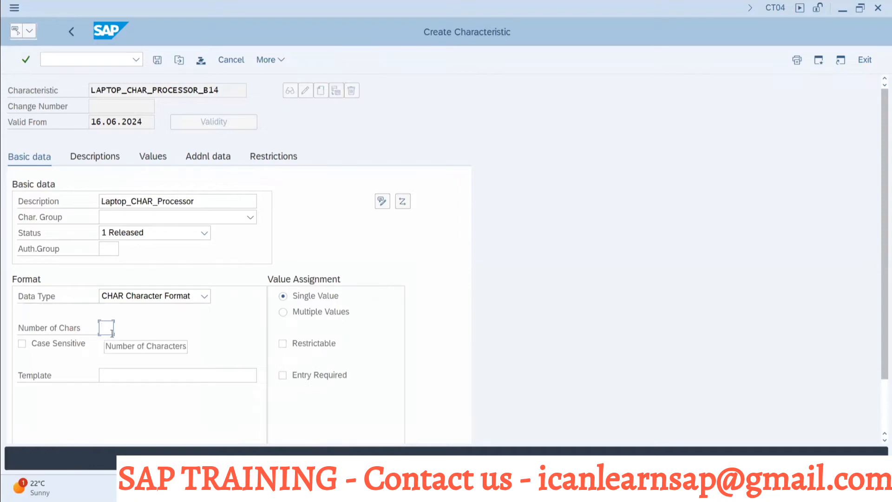
pyautogui.write('3')
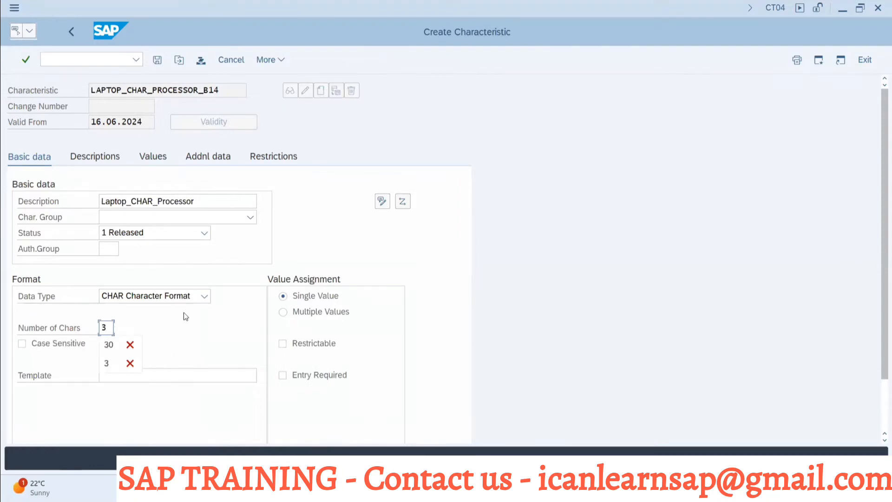
# Step: Enter i3, i5 and i7 as the allowed values of the processor characteristic
pyautogui.click(159, 161)
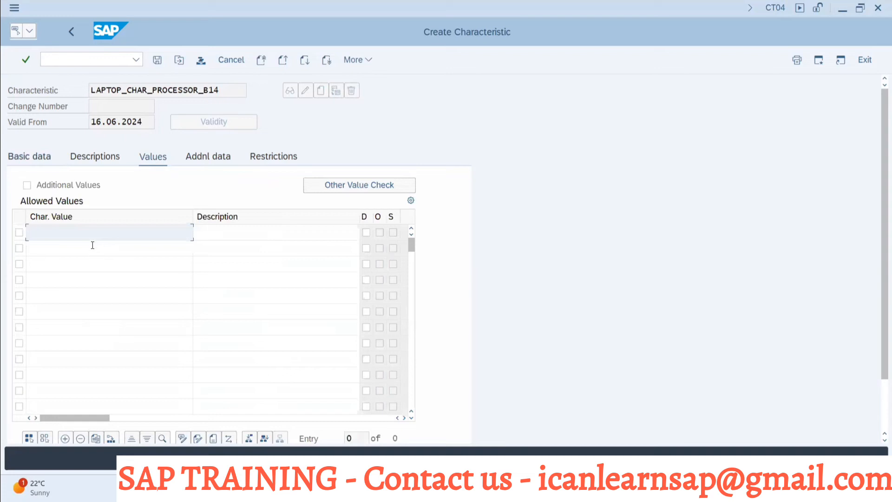
pyautogui.write('i3')
pyautogui.click(89, 248)
pyautogui.write('i')
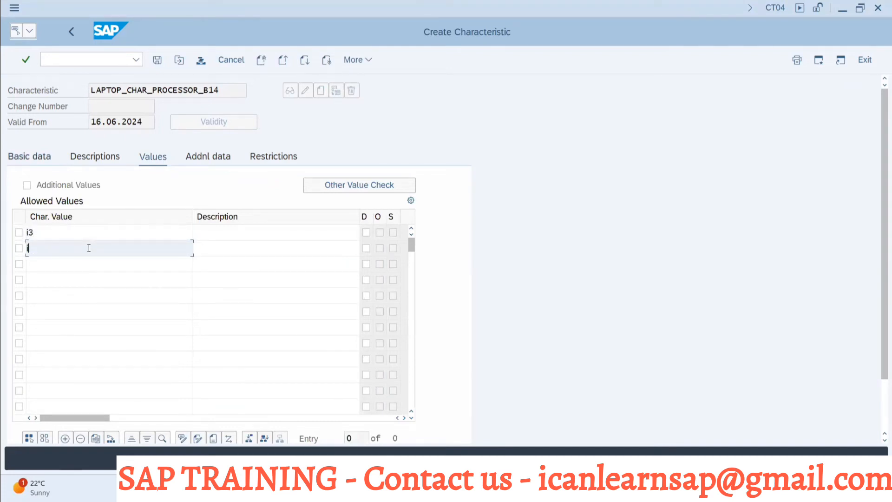
pyautogui.write('5')
pyautogui.click(84, 265)
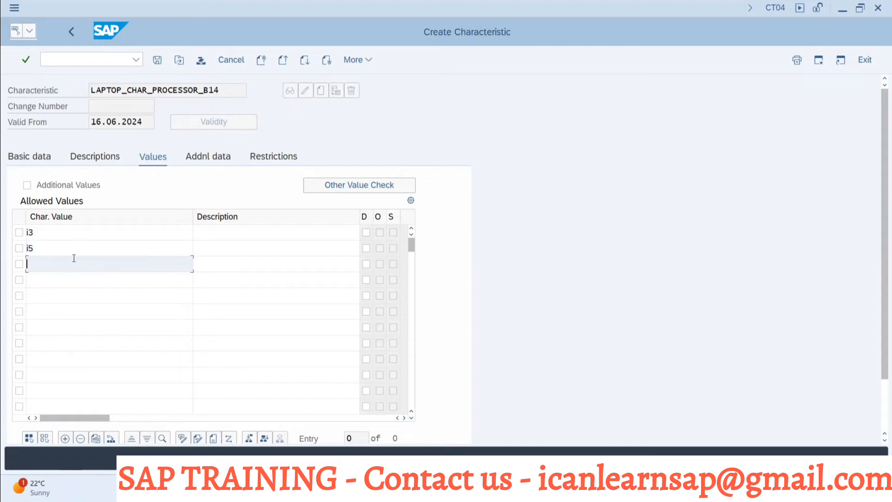
pyautogui.write('i7')
# Step: Describe the allowed values i3 and i5 as i3 Processor and i5 Processor, reusing the first description for the second
pyautogui.click(323, 234)
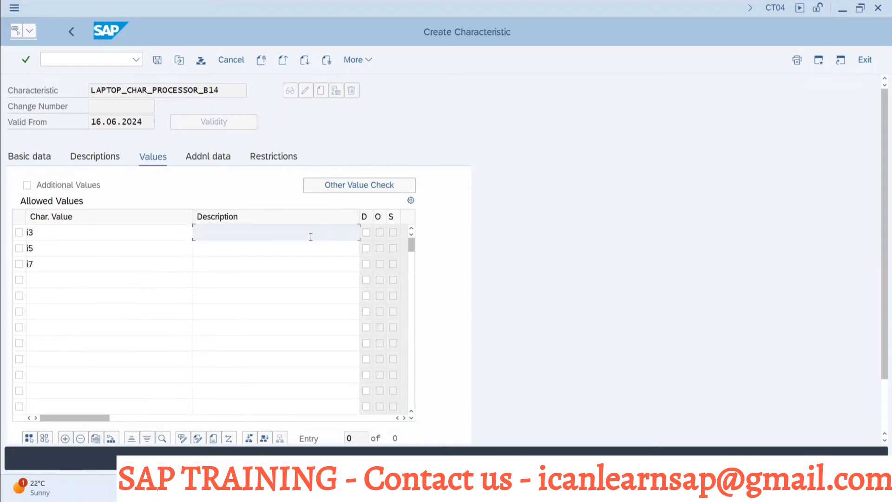
pyautogui.write('i3 Processo')
pyautogui.moveTo(240, 233); pyautogui.dragTo(185, 233)
pyautogui.hotkey('ctrl', 'c')
pyautogui.click(239, 251)
pyautogui.hotkey('ctrl', 'v')
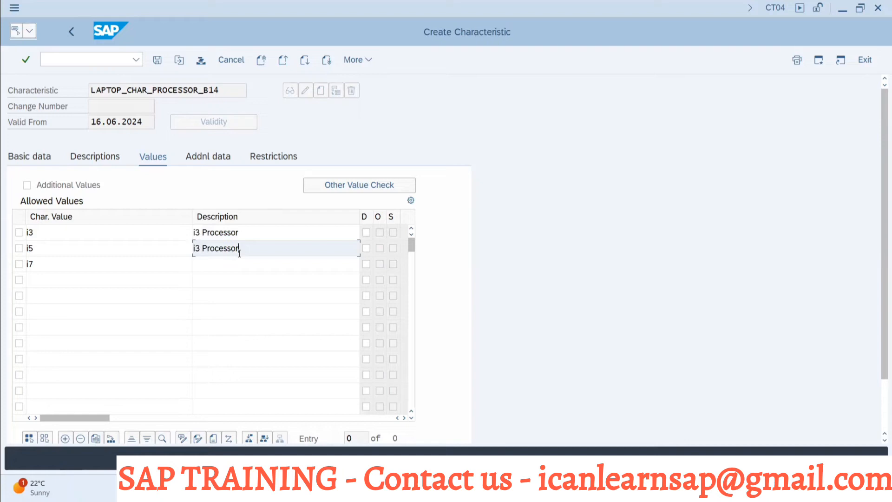
pyautogui.click(197, 250)
pyautogui.press('Delete')
pyautogui.write('5')
# Step: Describe the allowed value i7 as i7 Processor, reusing a copied description
pyautogui.click(212, 263)
pyautogui.moveTo(234, 250); pyautogui.dragTo(194, 251)
pyautogui.click(207, 267)
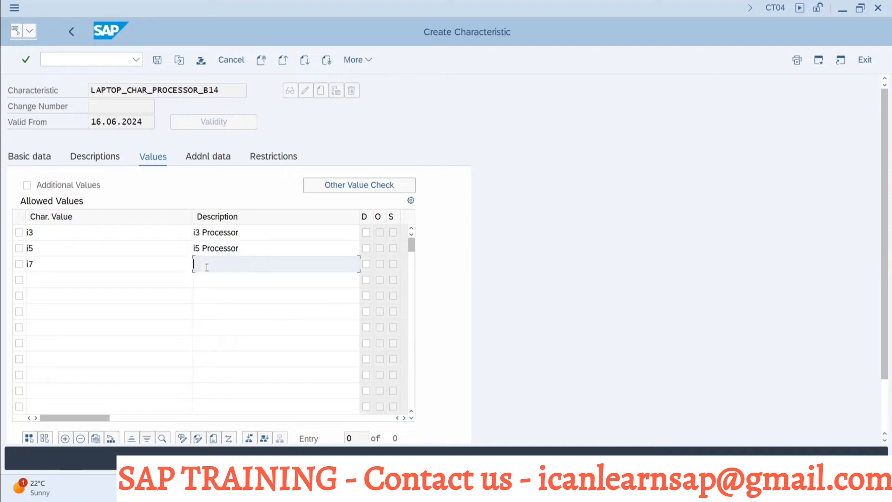
pyautogui.hotkey('ctrl', 'v')
pyautogui.press('BackSpace')
pyautogui.press('BackSpace')
pyautogui.write('i7')
# Step: Copy the processor characteristic's name into cell E6 of the Excel sheet and fit column E's width to it
pyautogui.moveTo(219, 90); pyautogui.dragTo(90, 90)
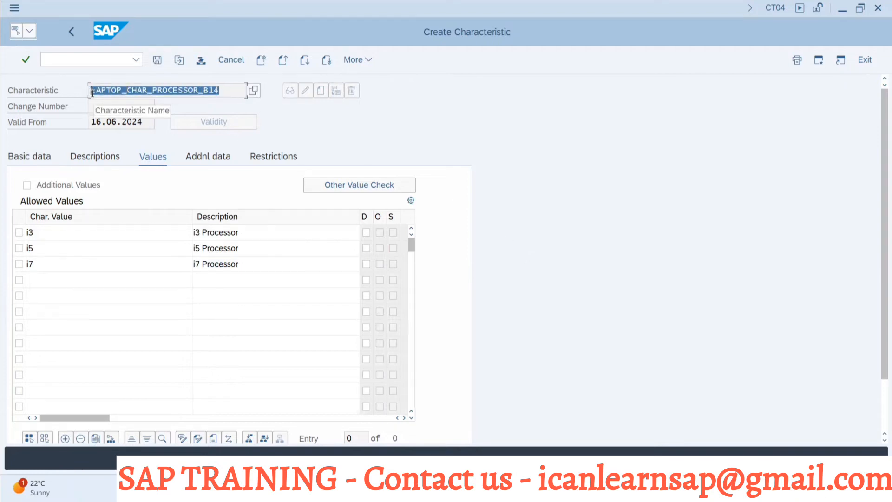
pyautogui.hotkey('alt', 'Tab')
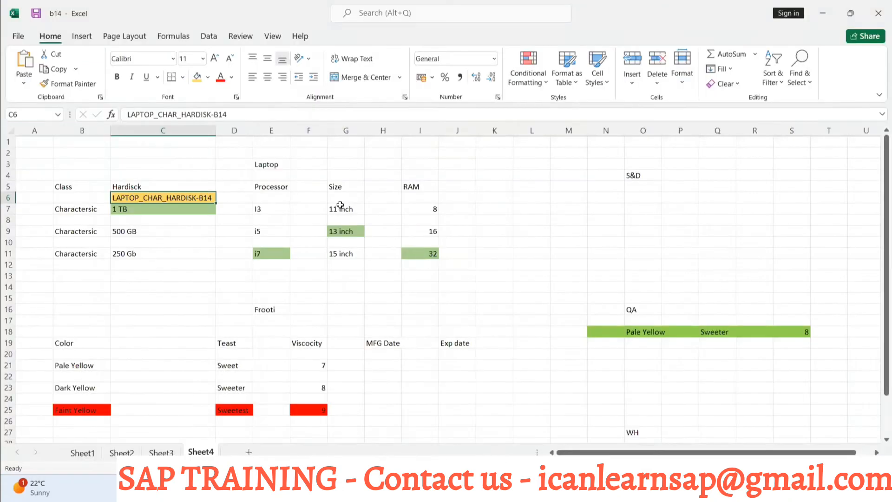
pyautogui.click(269, 198)
pyautogui.hotkey('ctrl', 'v')
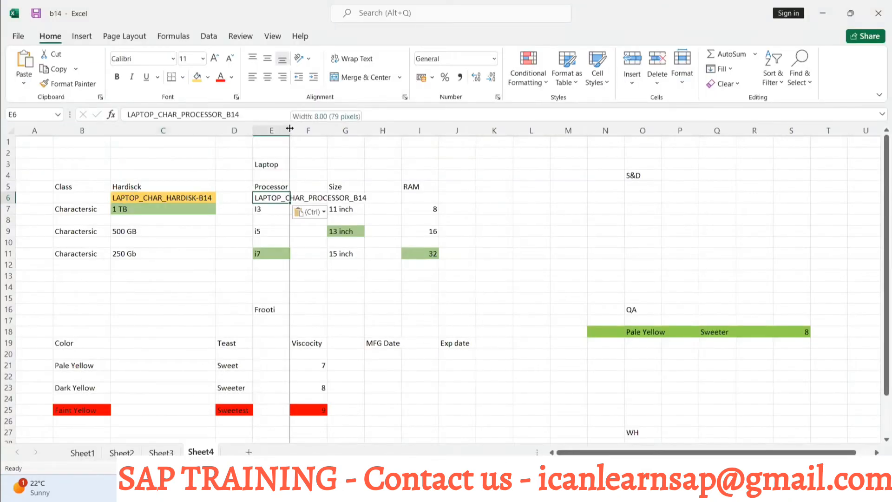
pyautogui.doubleClick(290, 127)
# Step: Switch back to SAP and save the processor characteristic
pyautogui.hotkey('alt', 'Tab')
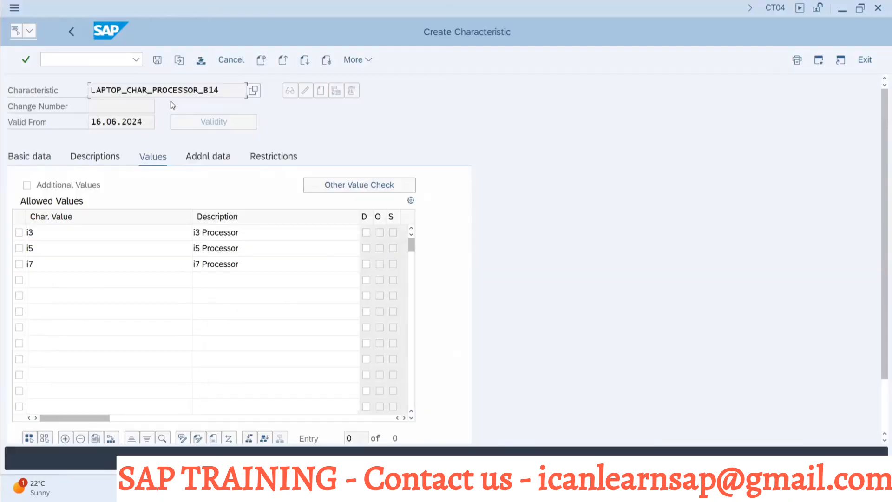
pyautogui.click(155, 60)
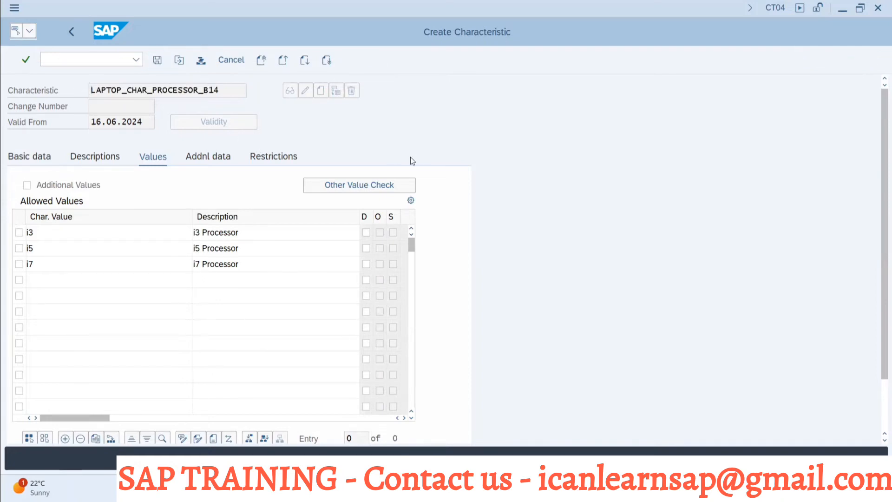
# Step: In the Excel laptop table, add a color heading in K5 with Silver in K7, Black in K9 and Red in K11
pyautogui.hotkey('alt', 'Tab')
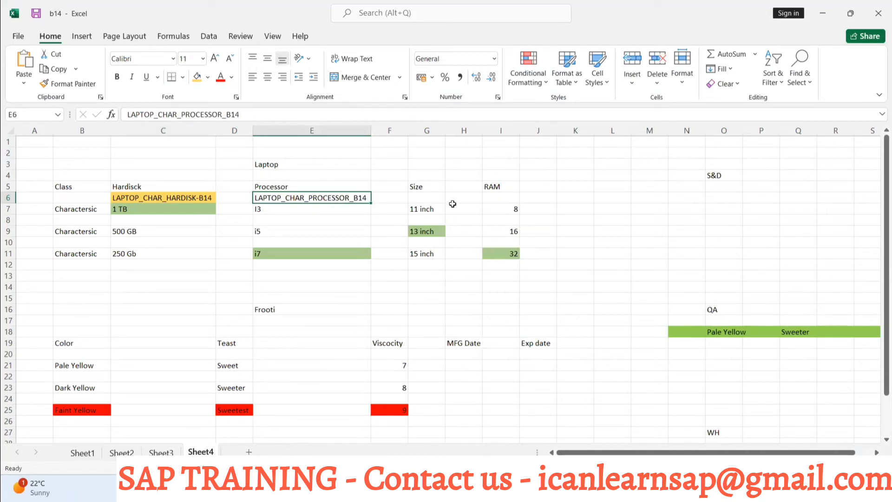
pyautogui.click(564, 184)
pyautogui.write('color')
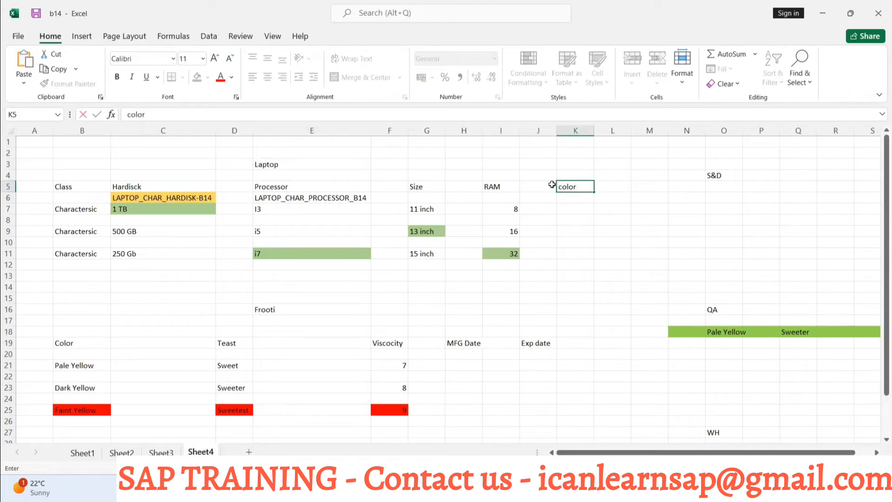
pyautogui.click(570, 209)
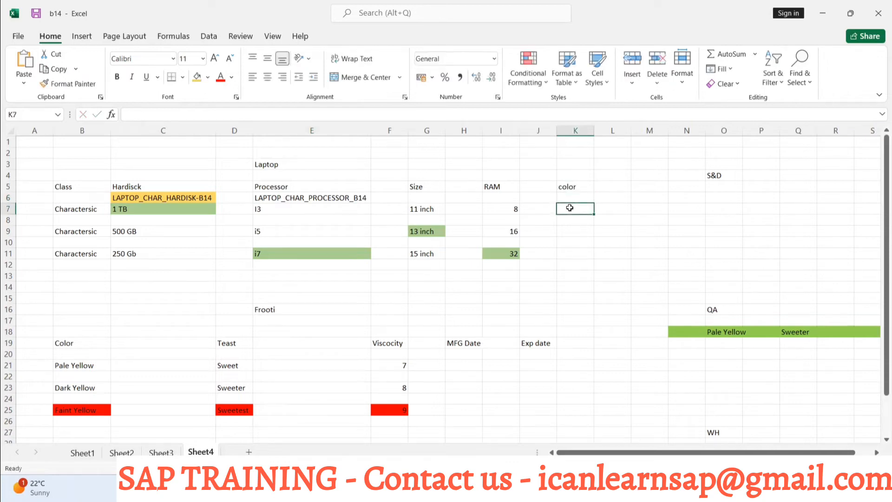
pyautogui.write('Silver')
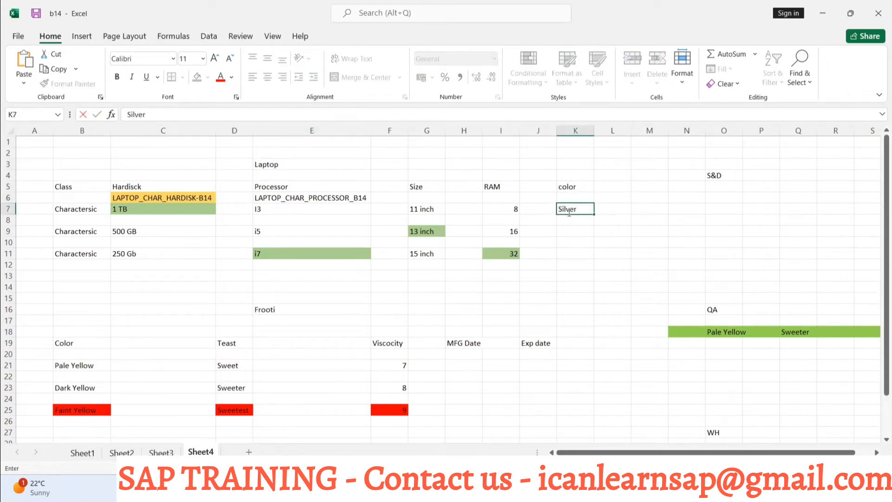
pyautogui.click(568, 228)
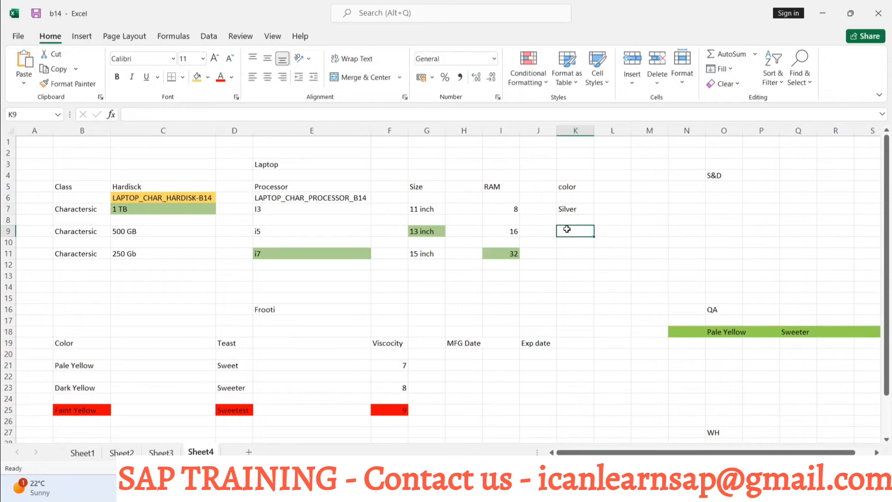
pyautogui.write('Black')
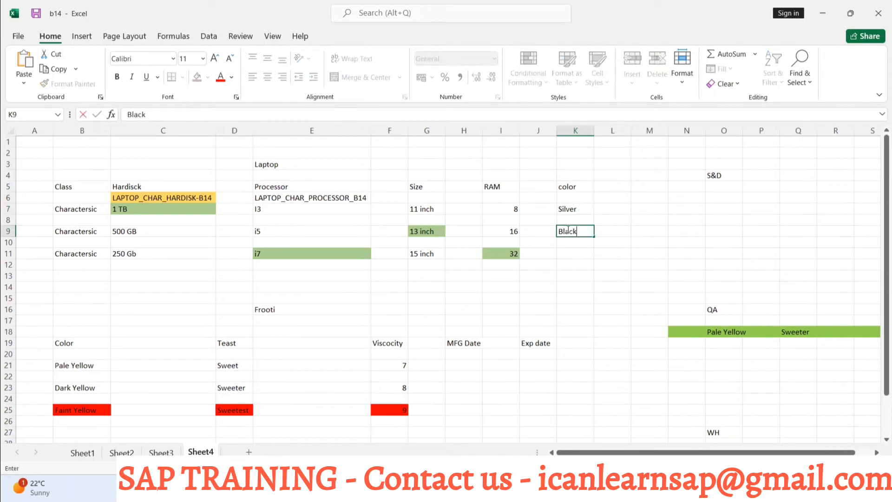
pyautogui.click(565, 253)
pyautogui.write('RE')
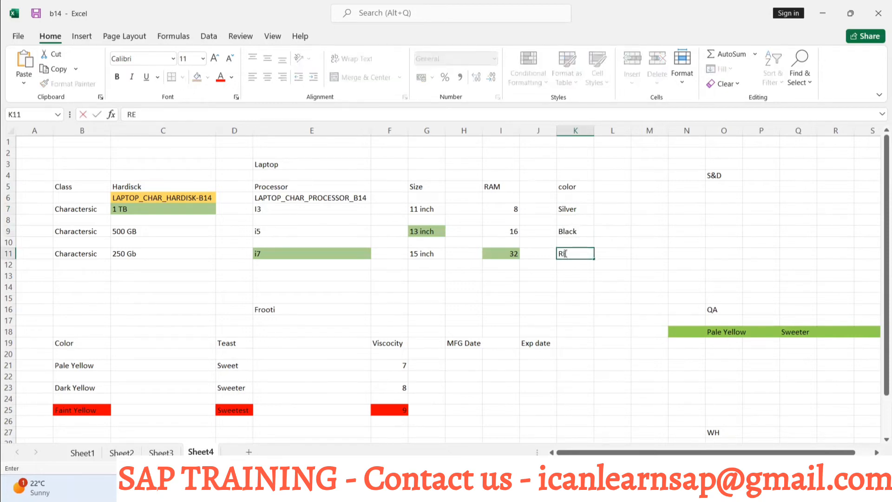
pyautogui.press('BackSpace')
pyautogui.write('ed')
pyautogui.click(567, 274)
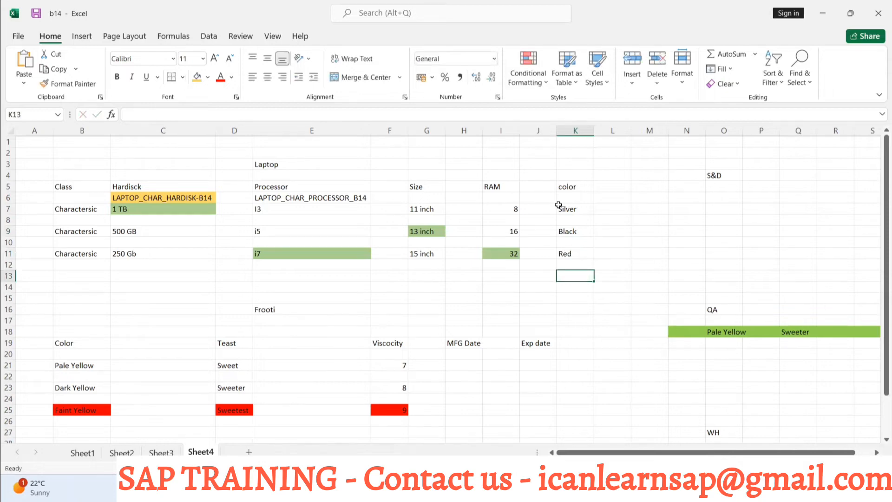
# Step: Back in SAP, change the characteristic name to LAPTOP_CHAR_Color_B14 and start creating this new characteristic
pyautogui.hotkey('alt', 'Tab')
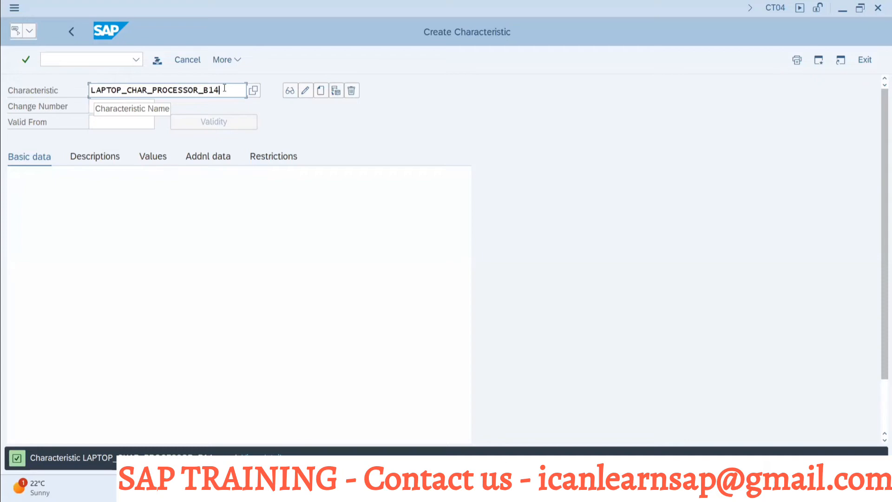
pyautogui.press('BackSpace')
pyautogui.press('BackSpace')
pyautogui.press('BackSpace')
pyautogui.press('BackSpace')
pyautogui.press('BackSpace')
pyautogui.press('BackSpace')
pyautogui.press('BackSpace')
pyautogui.press('BackSpace')
pyautogui.press('BackSpace')
pyautogui.press('BackSpace')
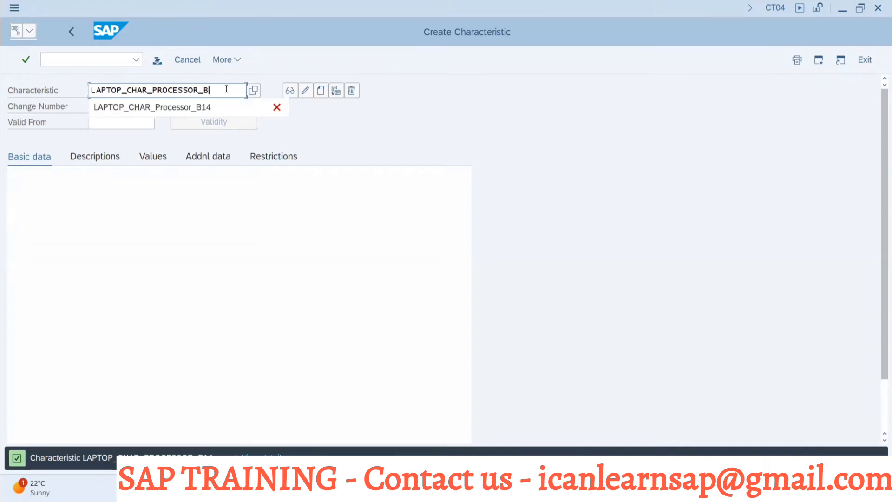
pyautogui.press('BackSpace')
pyautogui.press('BackSpace')
pyautogui.press('BackSpace')
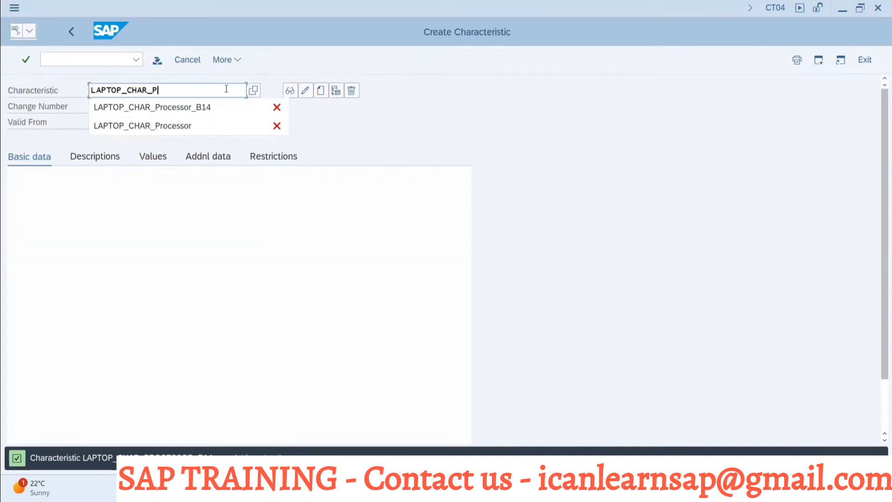
pyautogui.write('Colo')
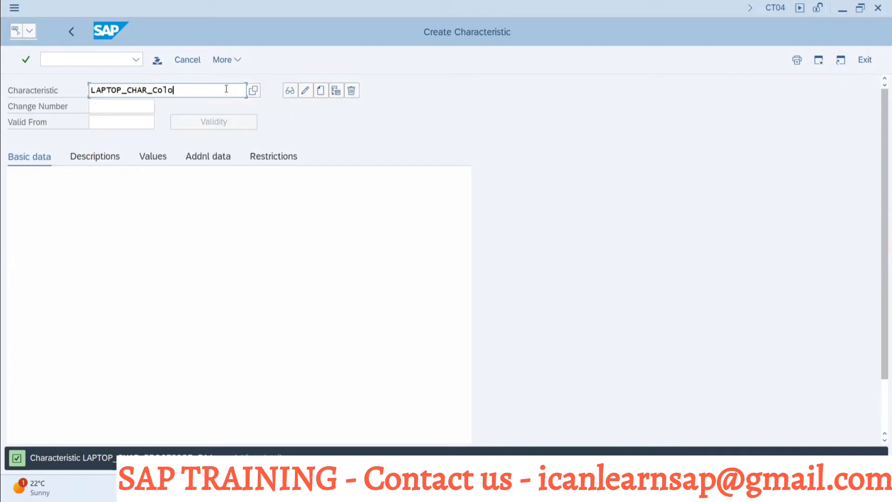
pyautogui.write('r_B14')
pyautogui.click(321, 90)
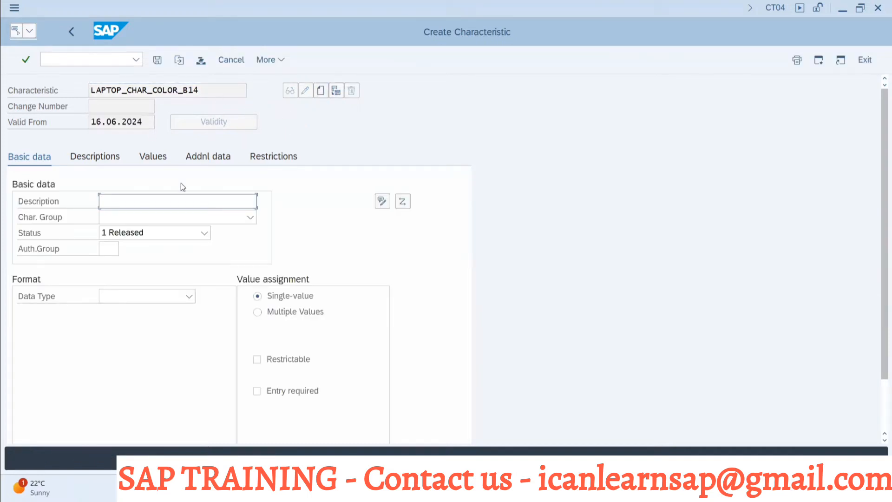
# Step: Copy the characteristic name LAPTOP_CHAR_COLOR_B14 into the color characteristic's description
pyautogui.moveTo(203, 88); pyautogui.dragTo(70, 79)
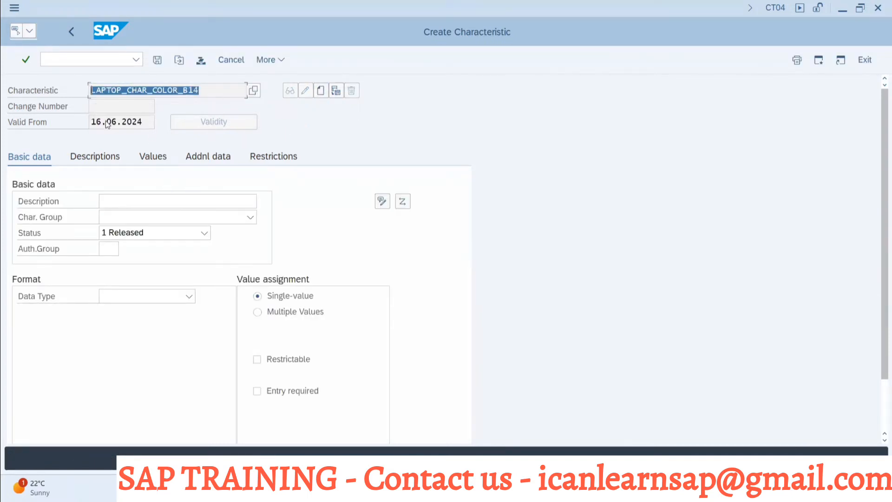
pyautogui.click(125, 198)
pyautogui.hotkey('ctrl', 'v')
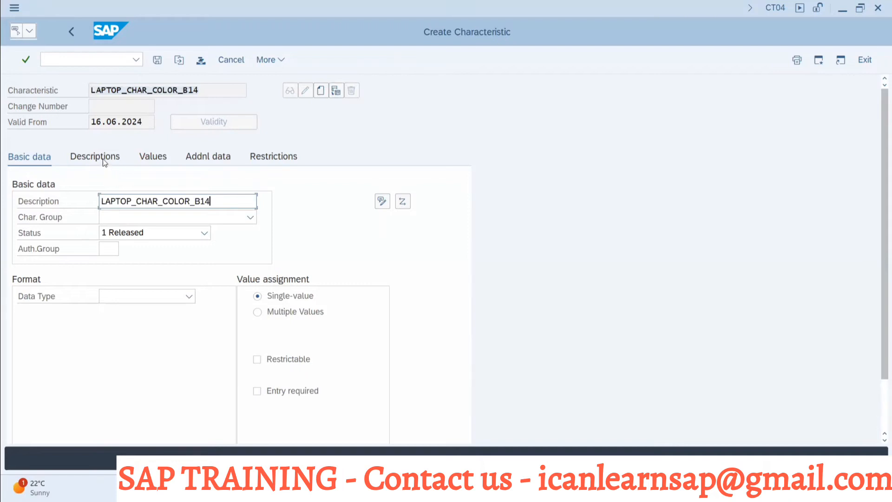
# Step: Set the color characteristic's data type to CHAR Character Format with 30 characters, and allow multiple values
pyautogui.click(108, 290)
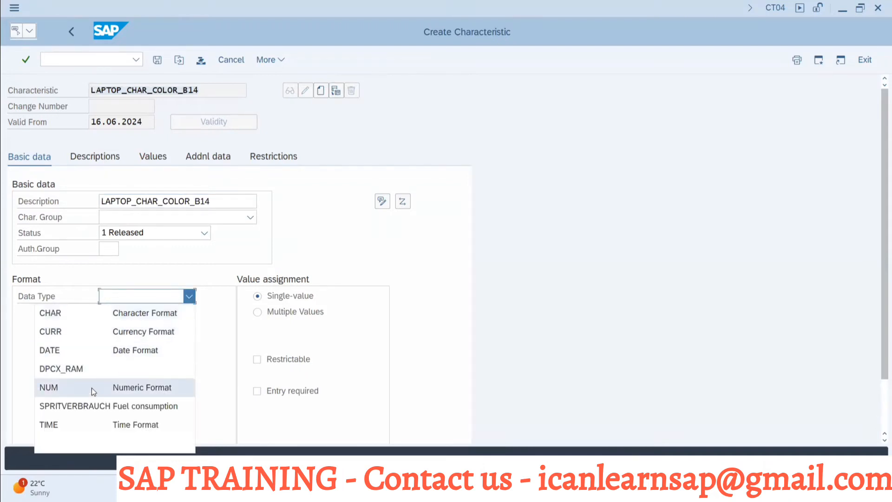
pyautogui.click(123, 311)
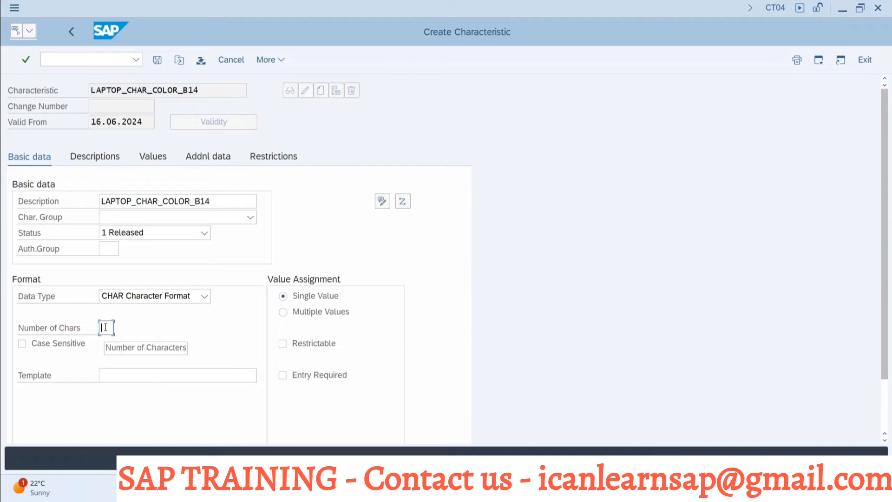
pyautogui.write('30')
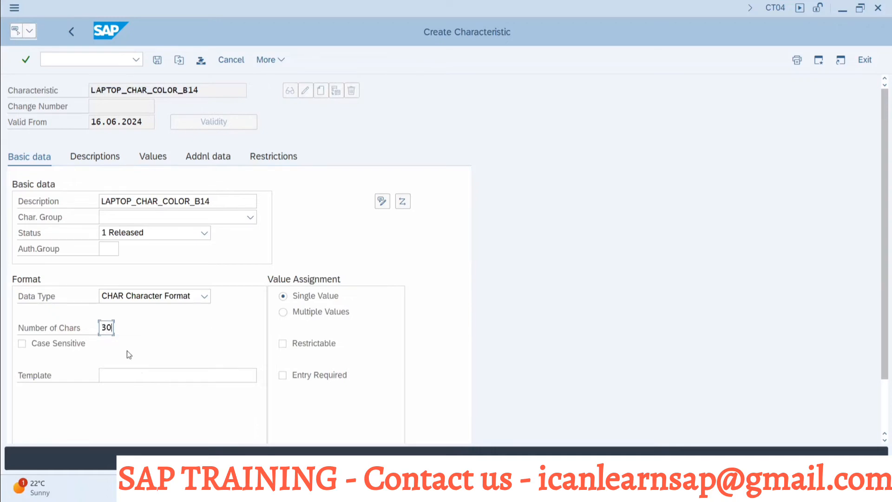
pyautogui.click(128, 349)
pyautogui.click(281, 313)
# Step: Enter Black, RED and Silver as the allowed values of the color characteristic
pyautogui.click(149, 158)
pyautogui.click(112, 230)
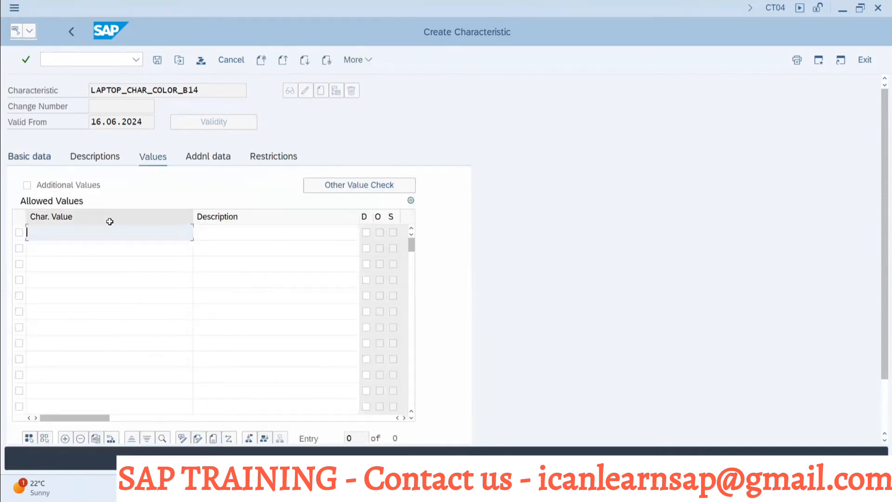
pyautogui.write('Black')
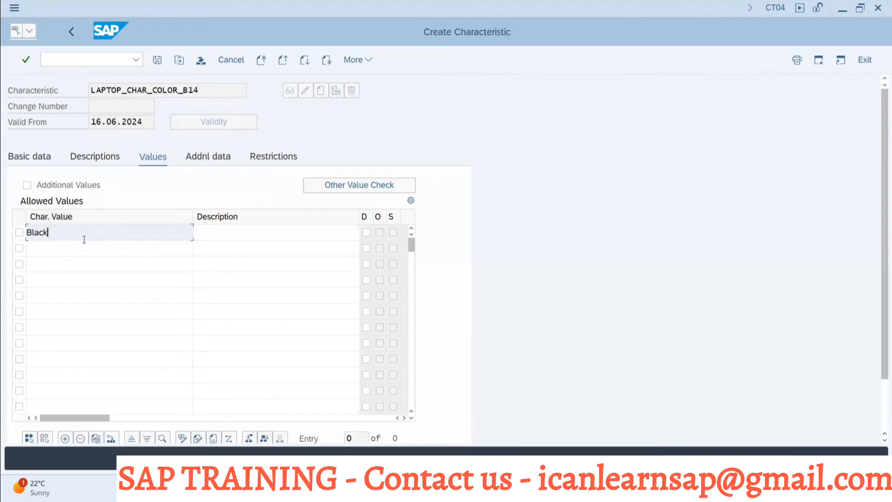
pyautogui.click(84, 248)
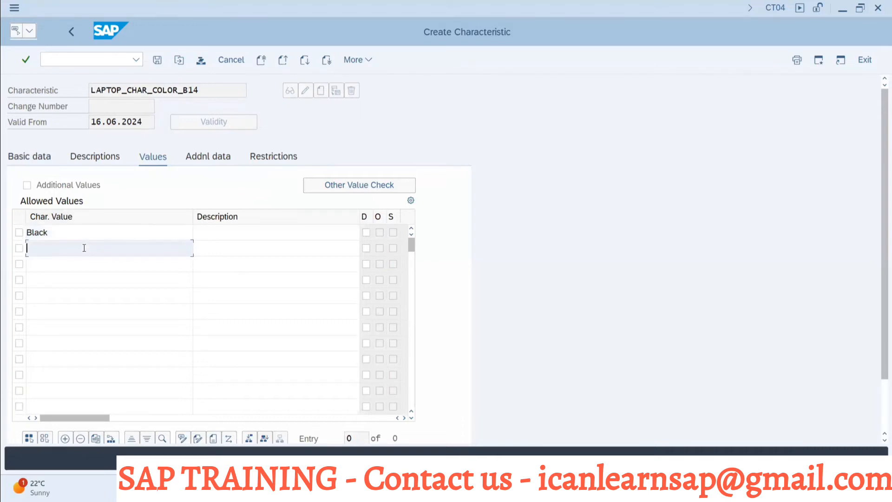
pyautogui.write('RE')
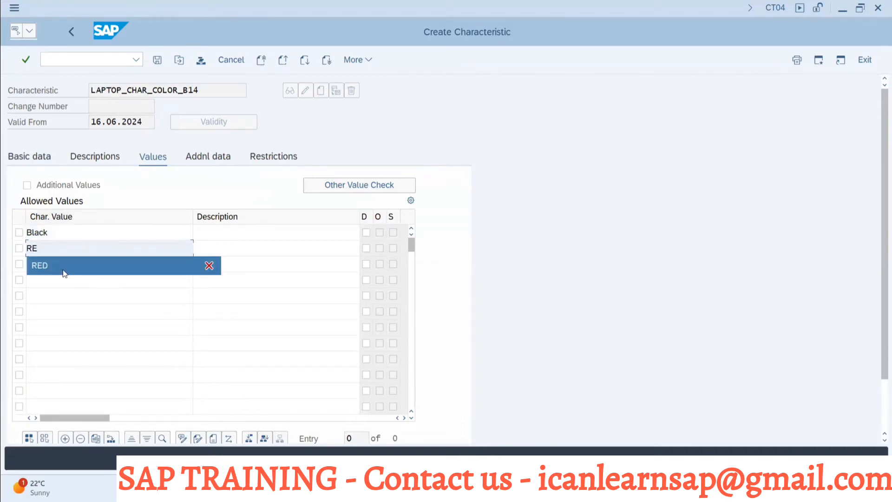
pyautogui.click(64, 271)
pyautogui.click(64, 268)
pyautogui.write('So')
pyautogui.press('BackSpace')
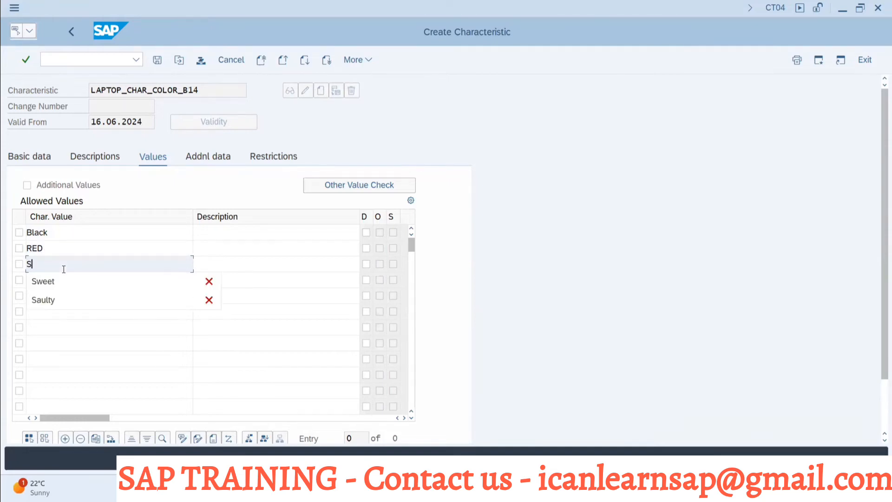
pyautogui.write('ilver')
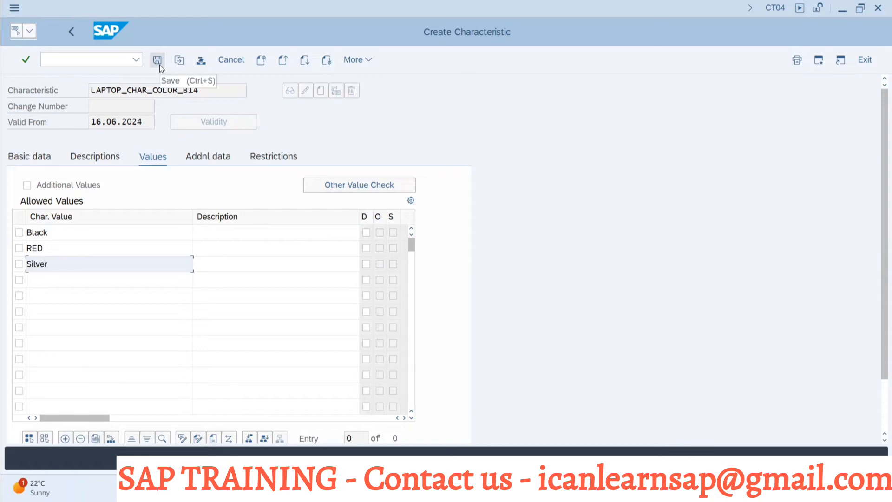
# Step: Copy the color characteristic's name LAPTOP_CHAR_COLOR_B14 into cell K6 of the Excel sheet, below the color heading
pyautogui.moveTo(214, 96); pyautogui.dragTo(74, 91)
pyautogui.hotkey('ctrl', 'c')
pyautogui.hotkey('alt', 'Tab')
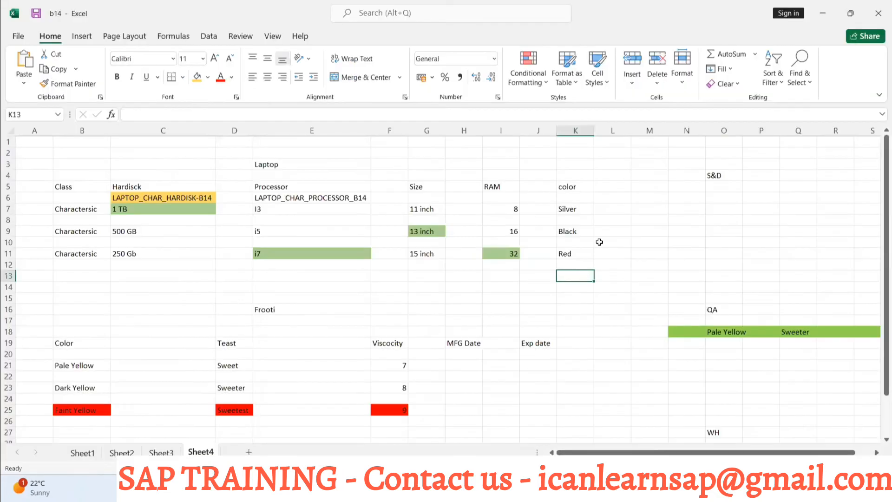
pyautogui.click(568, 197)
pyautogui.hotkey('ctrl', 'v')
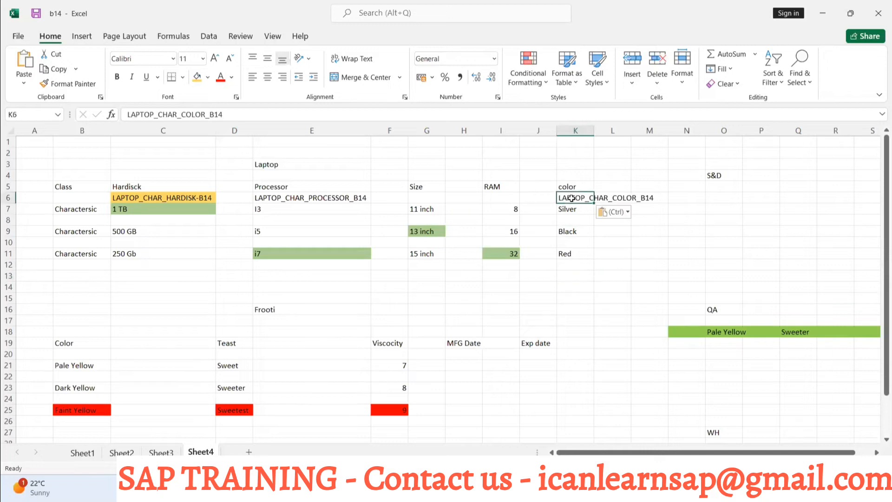
pyautogui.moveTo(595, 133); pyautogui.dragTo(598, 133)
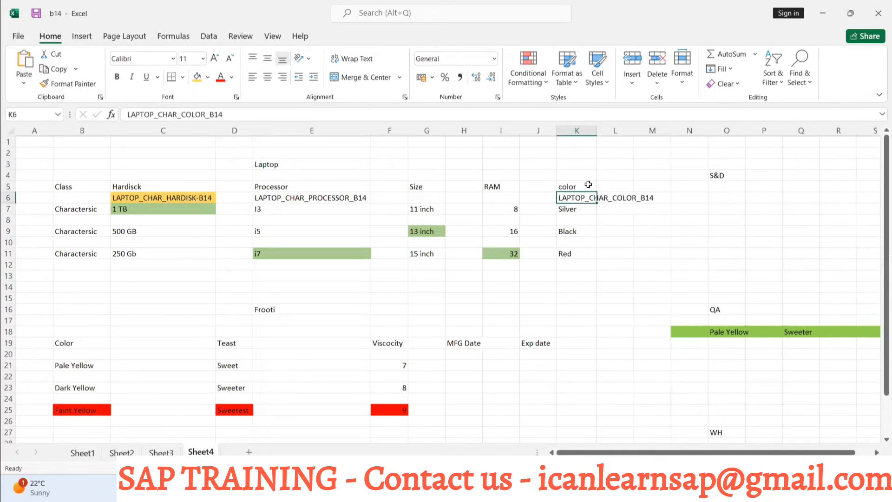
# Step: Highlight cells K6 and E6 with the same orange fill as the hard disk characteristic name
pyautogui.click(197, 77)
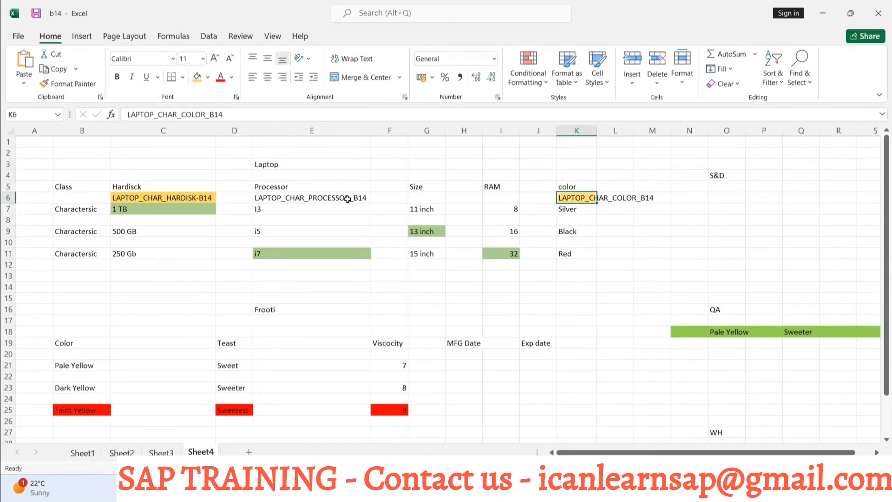
pyautogui.click(348, 199)
pyautogui.click(197, 77)
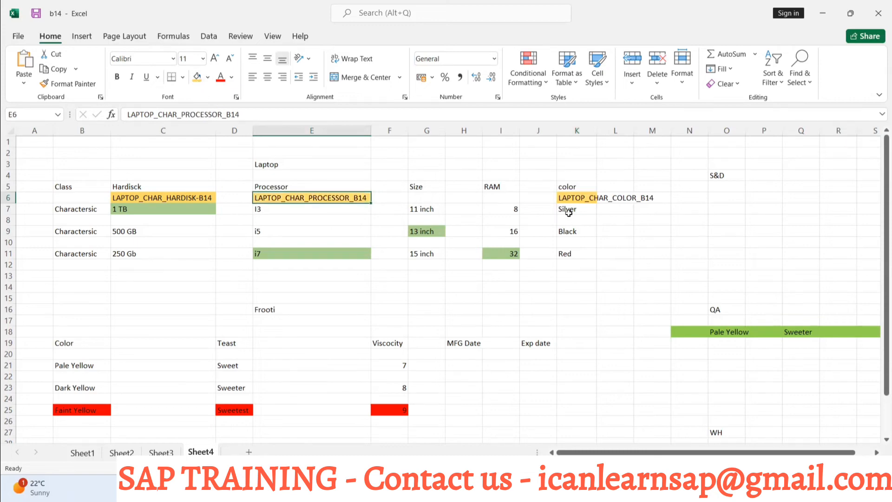
# Step: Switch back to SAP and save the color characteristic
pyautogui.hotkey('alt', 'Tab')
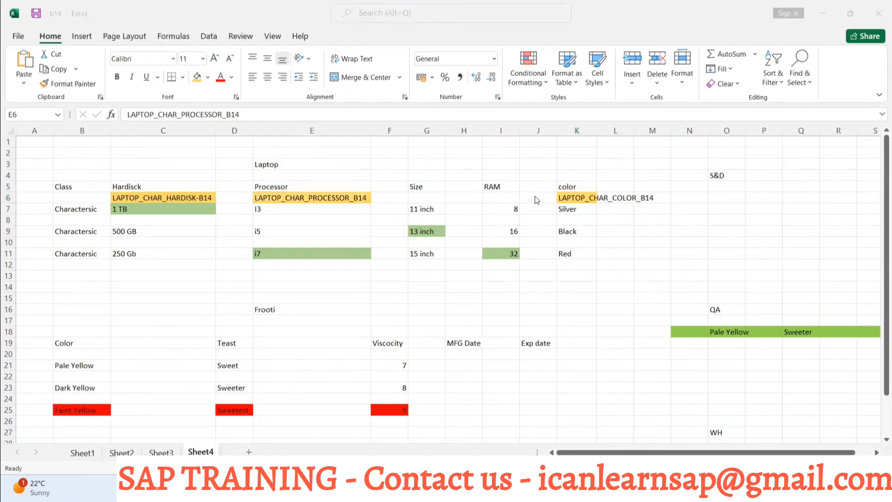
pyautogui.click(159, 61)
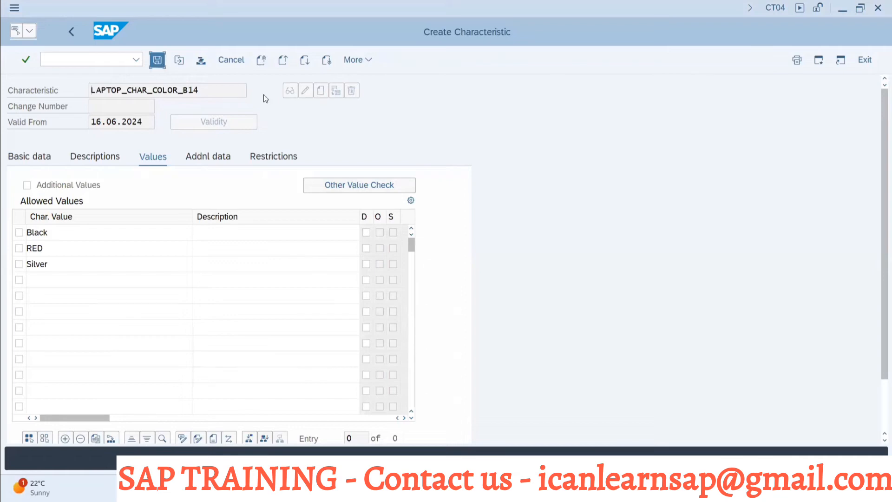
pyautogui.hotkey('alt', 'Tab')
pyautogui.click(440, 132)
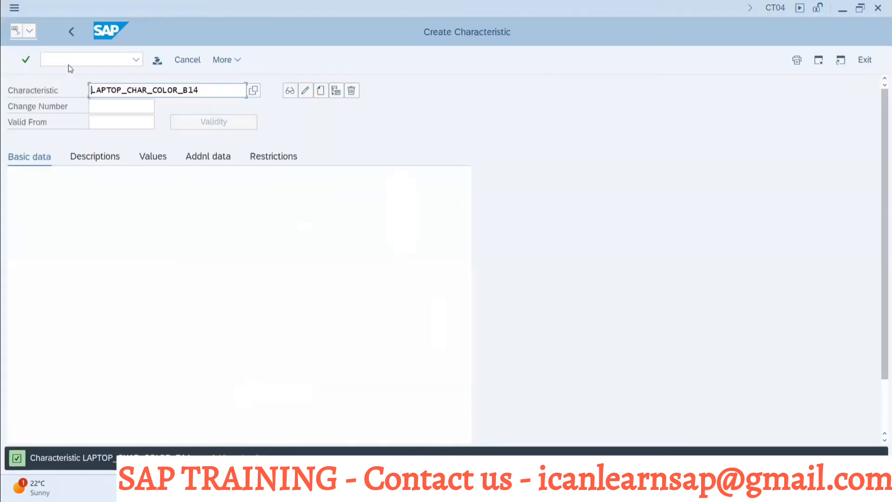
# Step: Go to transaction CL01 to create a class
pyautogui.click(70, 62)
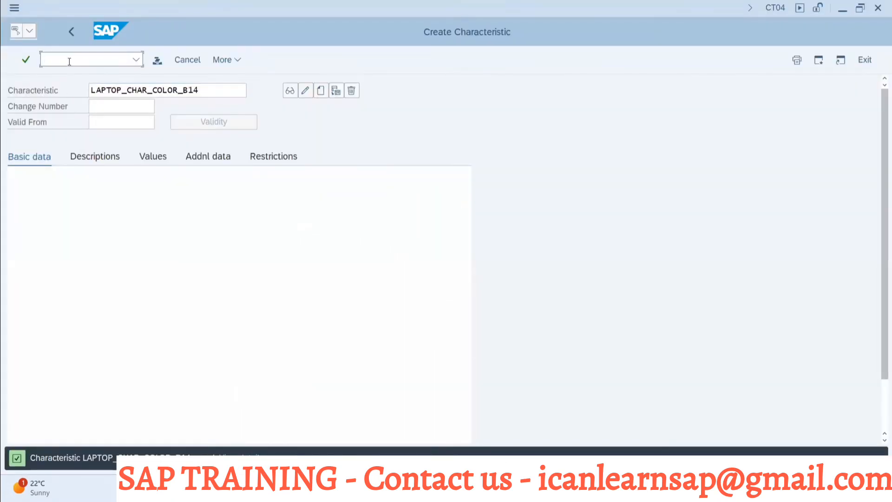
pyautogui.write('/ncl01')
pyautogui.press('Return')
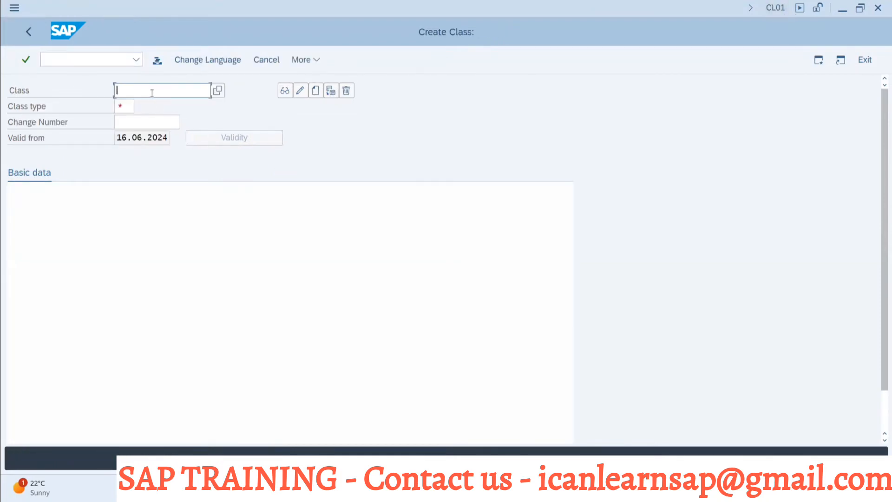
# Step: Copy the hard disk characteristic name from Excel into the SAP class name and edit it to LAPTOP_CL_HARDISK
pyautogui.hotkey('alt', 'Tab')
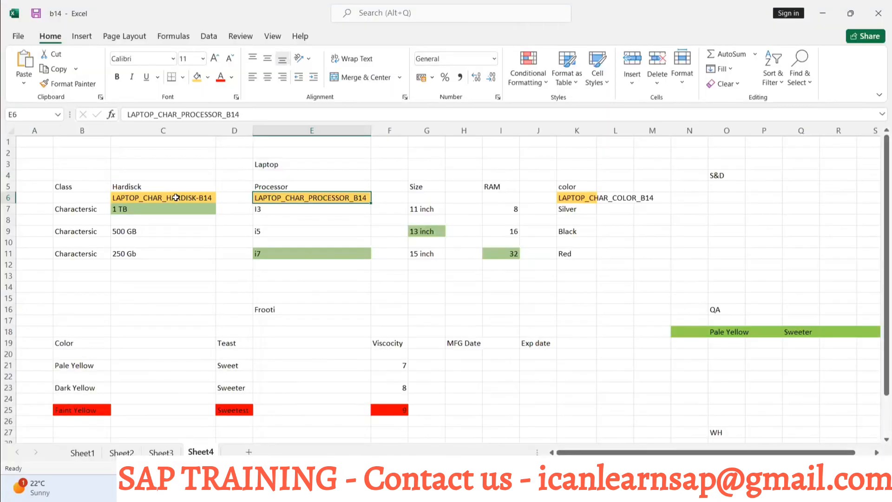
pyautogui.click(176, 198)
pyautogui.hotkey('ctrl', 'c')
pyautogui.hotkey('alt', 'Tab')
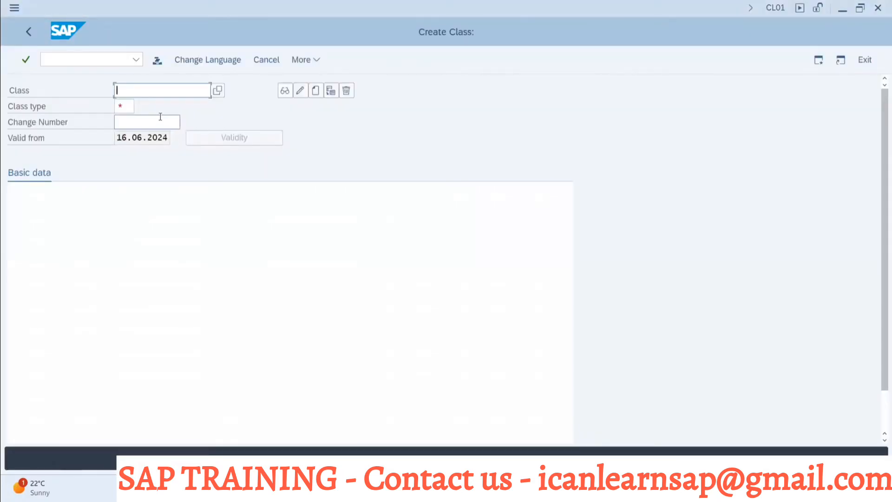
pyautogui.hotkey('ctrl', 'v')
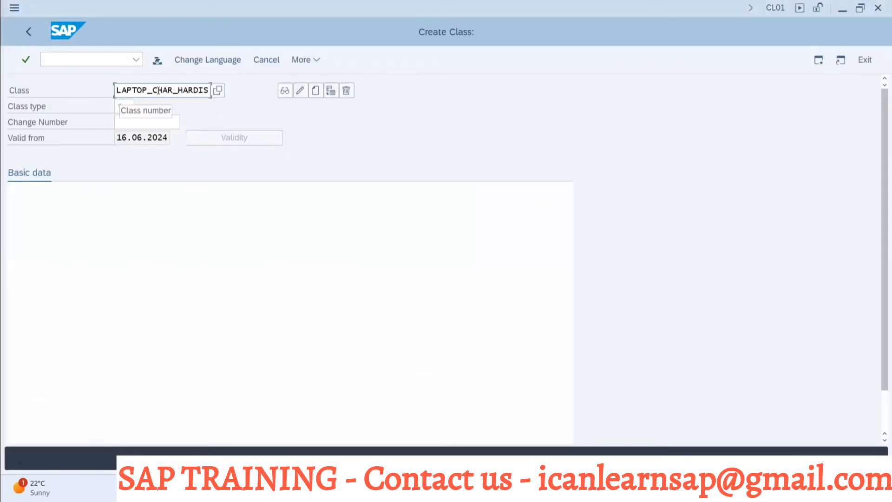
pyautogui.press('BackSpace')
pyautogui.press('BackSpace')
pyautogui.press('BackSpace')
pyautogui.press('BackSpace')
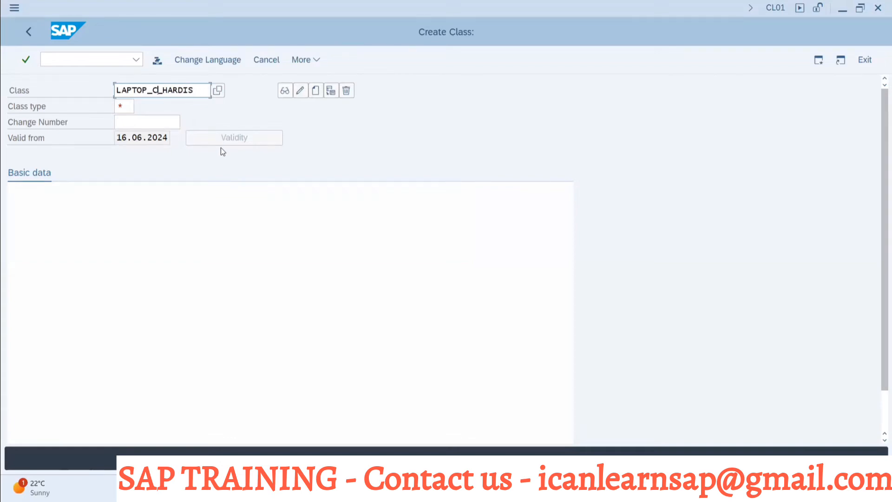
pyautogui.write('L')
pyautogui.click(200, 96)
pyautogui.write('K')
# Step: Set the class type to 001 Material class from the list of class types
pyautogui.click(129, 107)
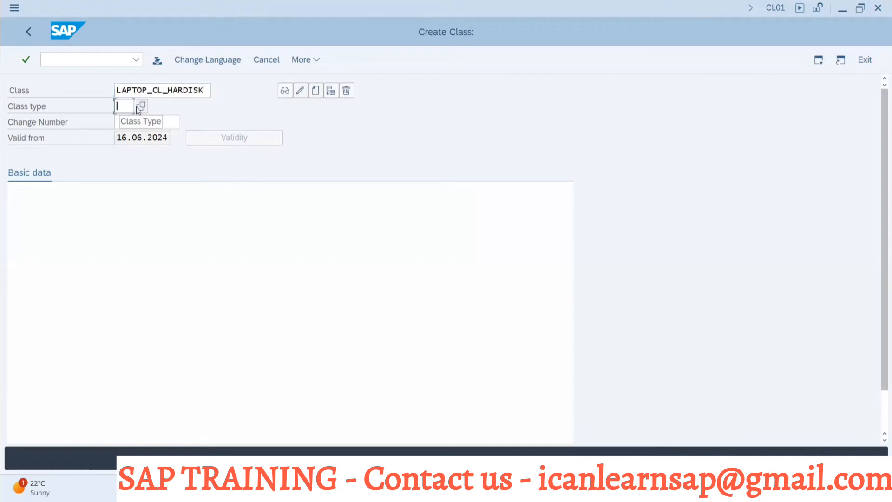
pyautogui.click(135, 104)
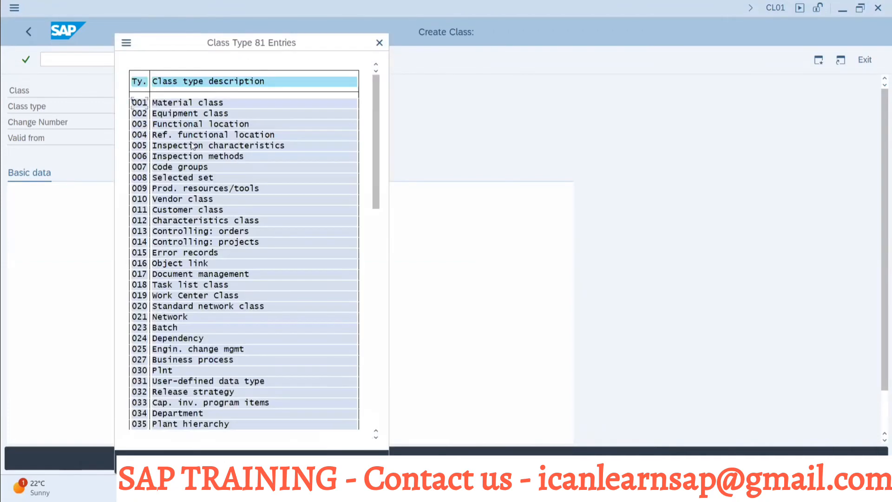
pyautogui.doubleClick(177, 102)
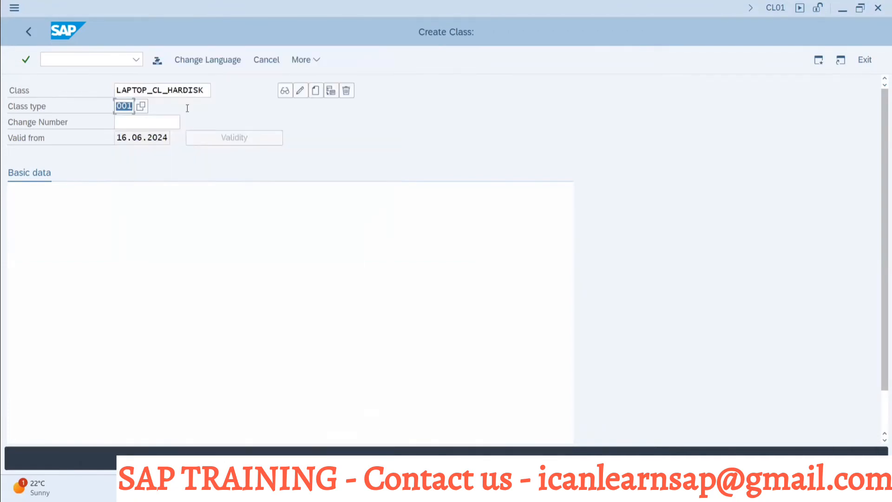
pyautogui.click(140, 106)
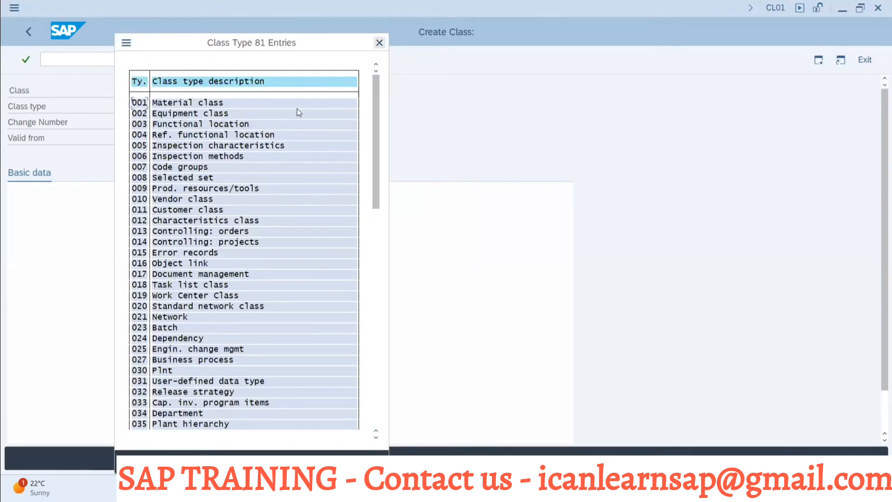
pyautogui.click(378, 43)
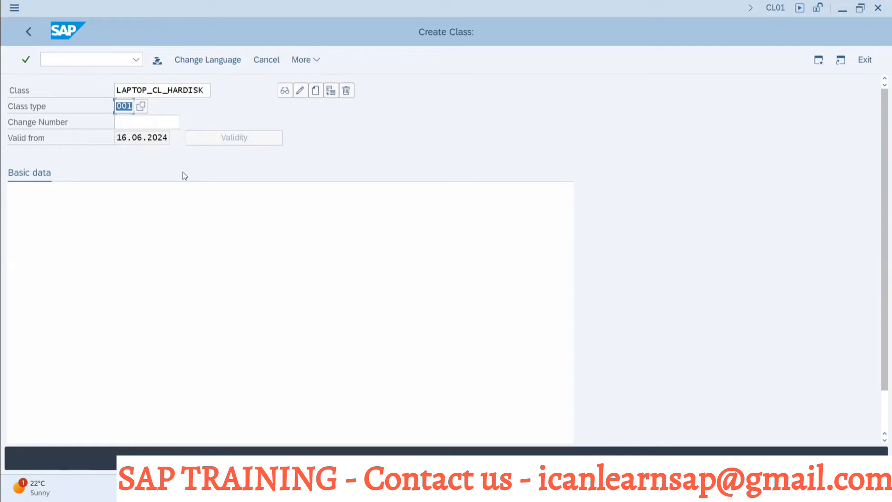
# Step: Start creating the class and copy its name LAPTOP_CL_HARDISK into the description
pyautogui.click(317, 91)
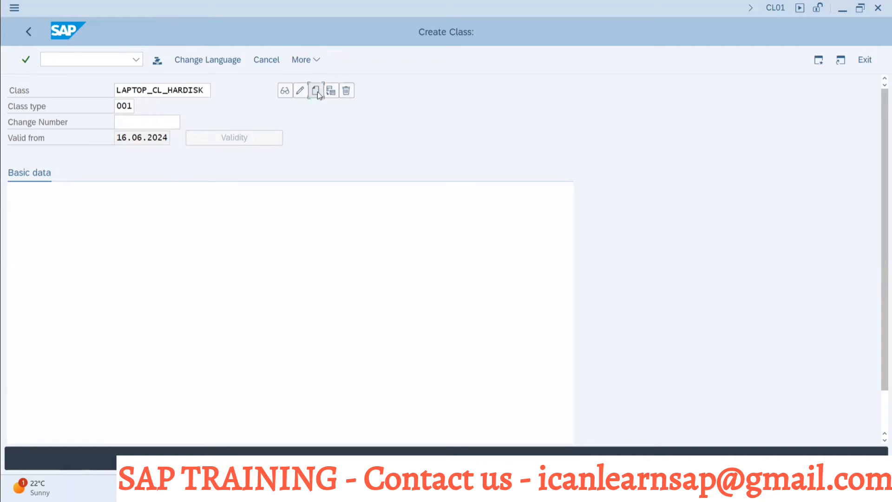
pyautogui.click(148, 218)
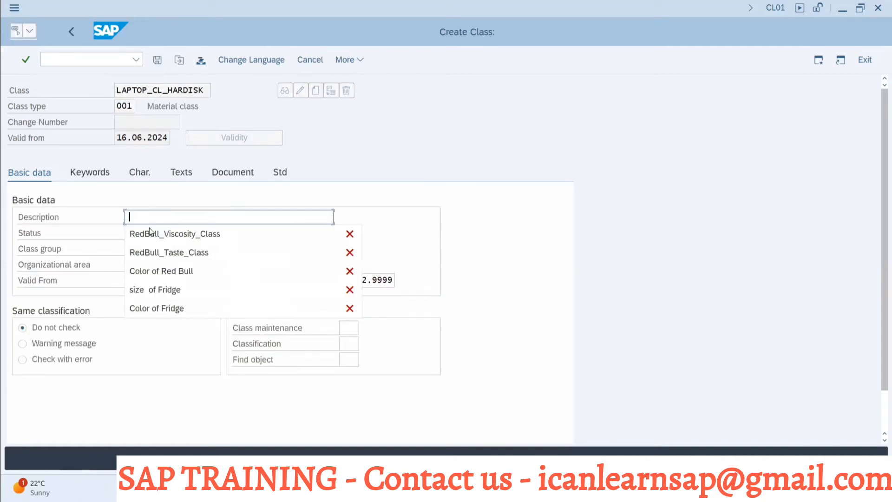
pyautogui.click(148, 213)
pyautogui.moveTo(116, 90); pyautogui.dragTo(205, 91)
pyautogui.click(140, 217)
pyautogui.hotkey('ctrl', 'v')
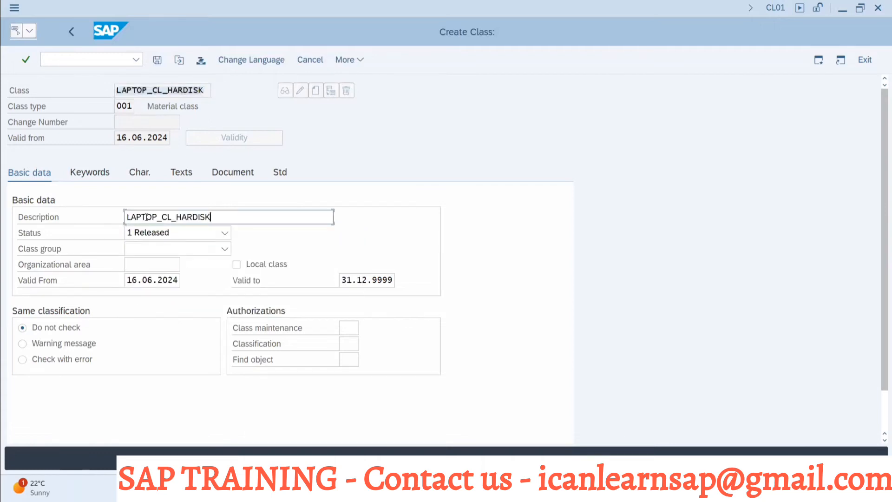
# Step: Assign LAPTOP_CHAR_HARDISK-B14, copied from the Excel sheet, as the class's first characteristic
pyautogui.click(136, 171)
pyautogui.click(67, 219)
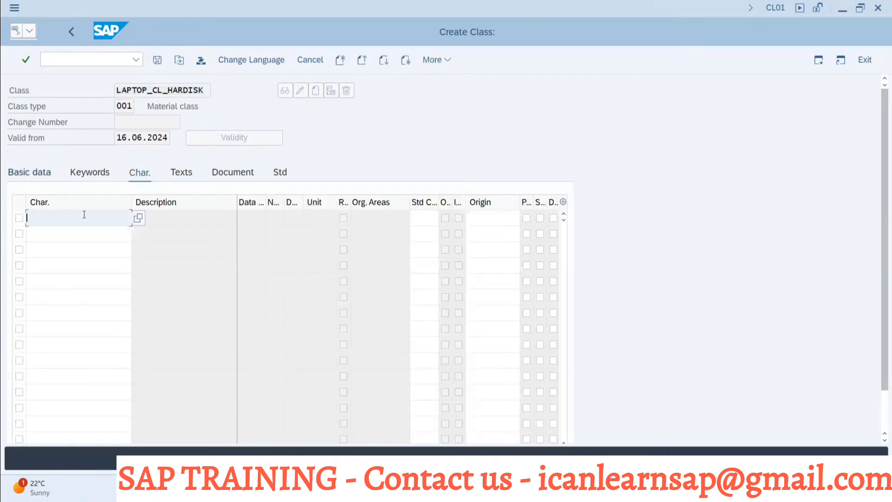
pyautogui.hotkey('alt', 'Tab')
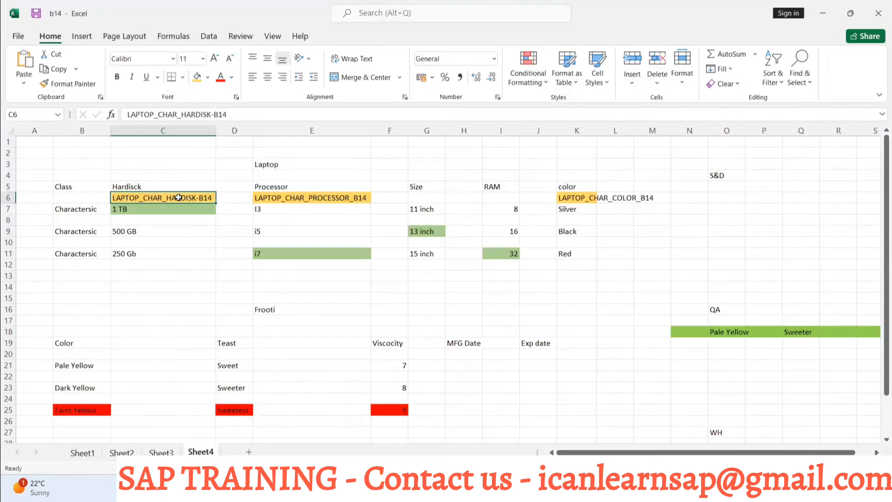
pyautogui.hotkey('ctrl', 'c')
pyautogui.hotkey('alt', 'Tab')
pyautogui.hotkey('ctrl', 'v')
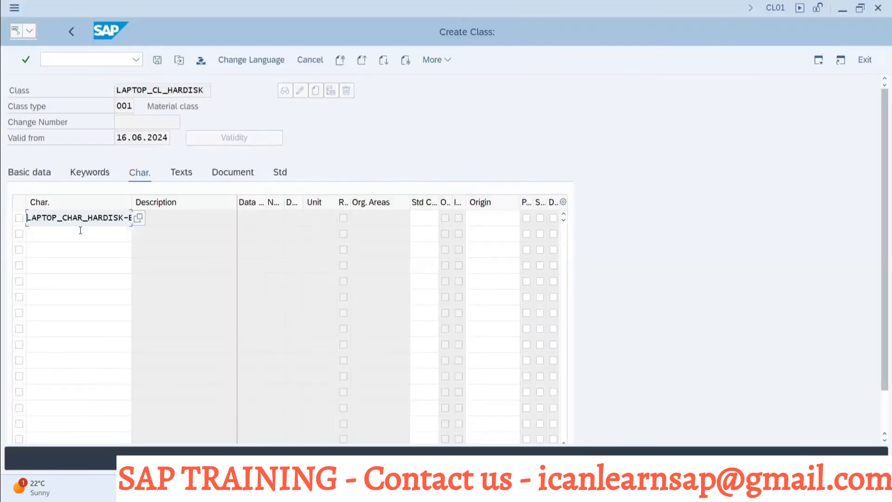
# Step: Add LAPTOP_CHAR_PROCESSOR_B14, copied from the Excel sheet, as the class's second characteristic
pyautogui.click(80, 230)
pyautogui.hotkey('alt', 'Tab')
pyautogui.click(281, 199)
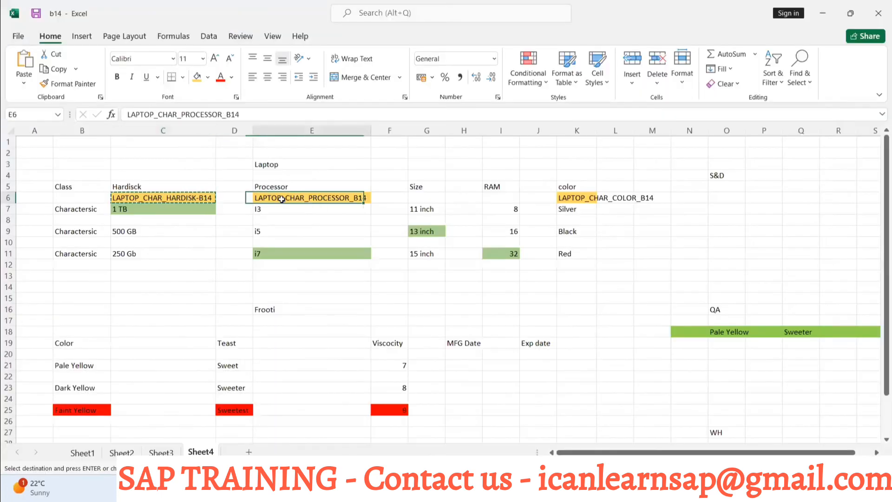
pyautogui.hotkey('ctrl', 'c')
pyautogui.hotkey('alt', 'Tab')
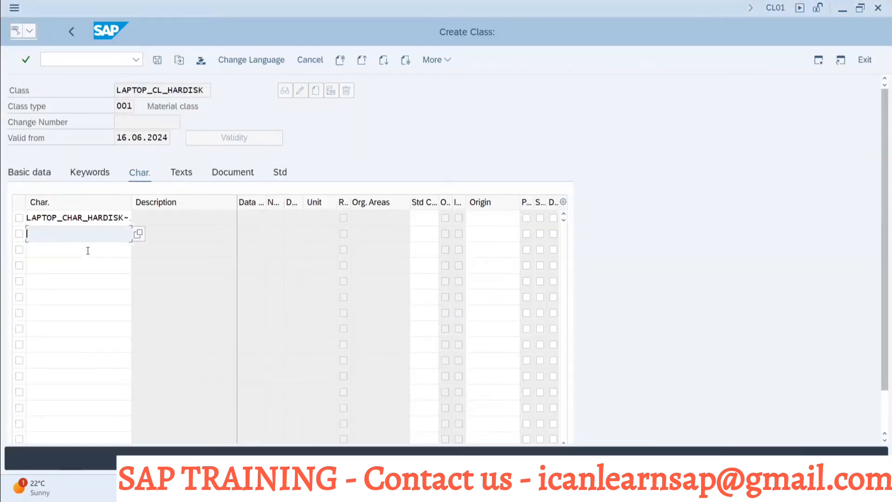
pyautogui.hotkey('ctrl', 'v')
# Step: Add LAPTOP_CHAR_COLOR_B14, copied from the Excel sheet, as the third characteristic and save the class
pyautogui.click(88, 250)
pyautogui.hotkey('alt', 'Tab')
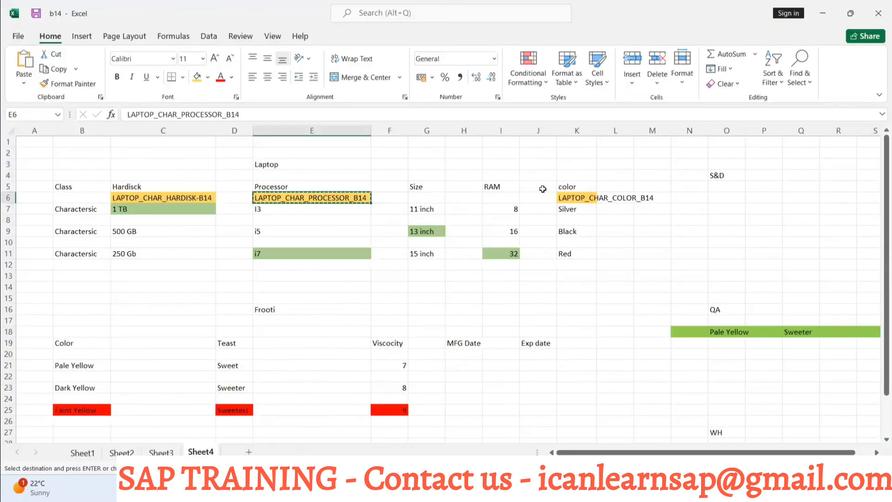
pyautogui.click(562, 199)
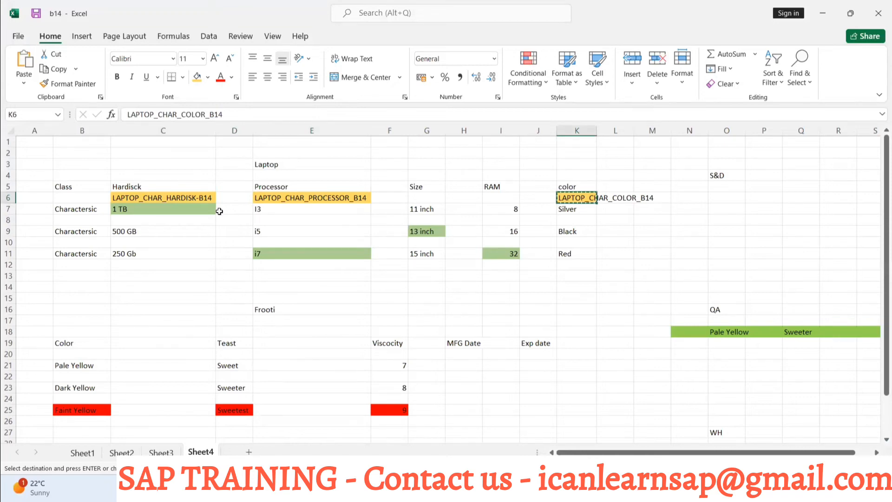
pyautogui.hotkey('alt', 'Tab')
pyautogui.hotkey('ctrl', 'v')
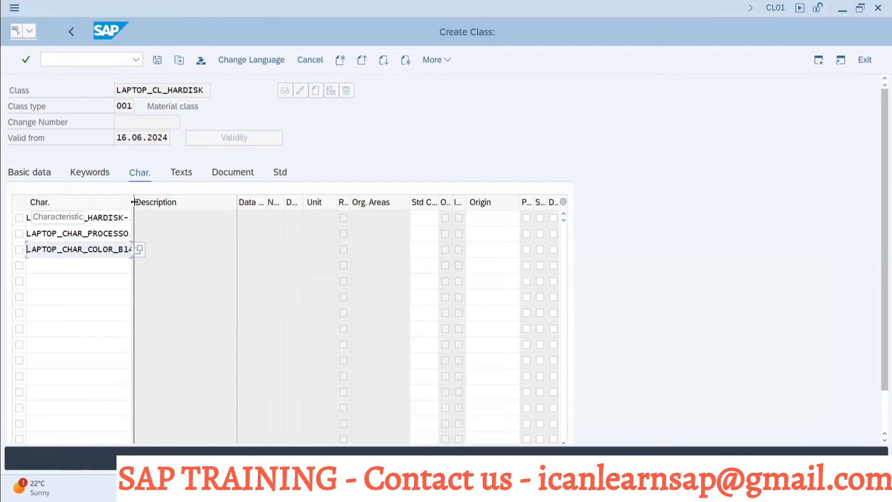
pyautogui.moveTo(132, 201); pyautogui.dragTo(167, 202)
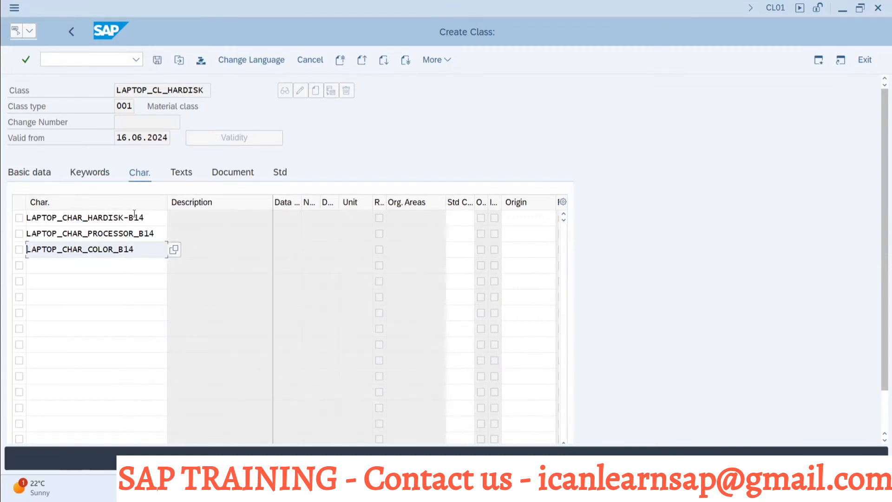
pyautogui.click(157, 60)
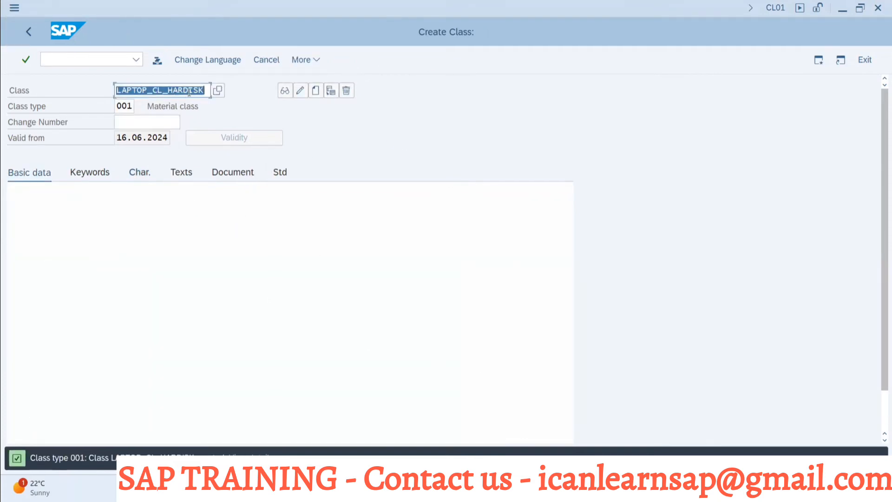
# Step: Copy the class name LAPTOP_CL_HARDISK into cell C2 of the Excel sheet
pyautogui.moveTo(207, 90); pyautogui.dragTo(102, 89)
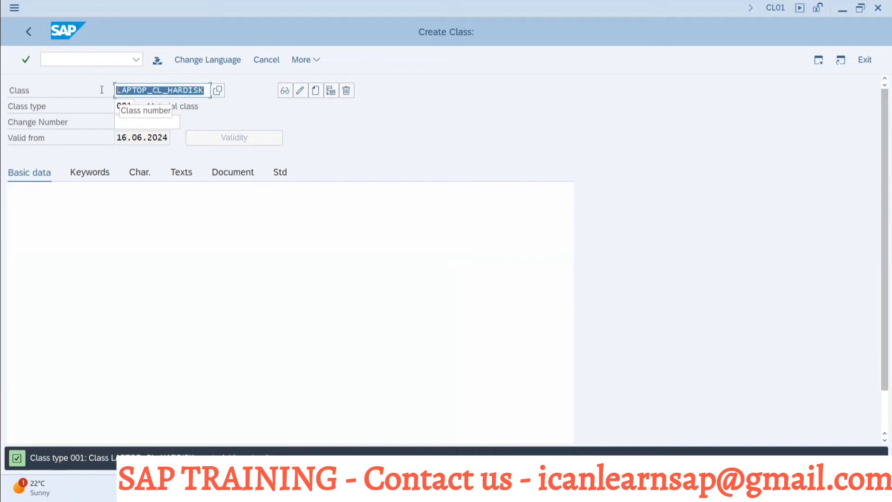
pyautogui.hotkey('ctrl', 'c')
pyautogui.hotkey('alt', 'Tab')
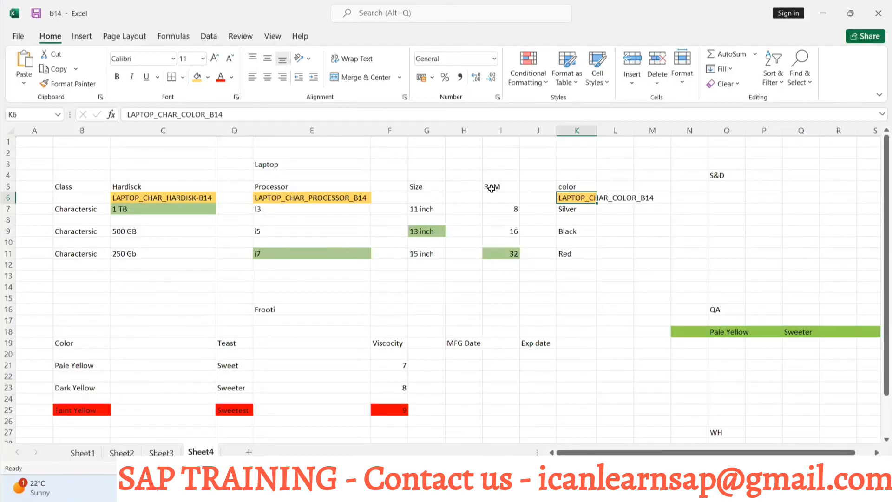
pyautogui.click(143, 153)
pyautogui.hotkey('ctrl', 'v')
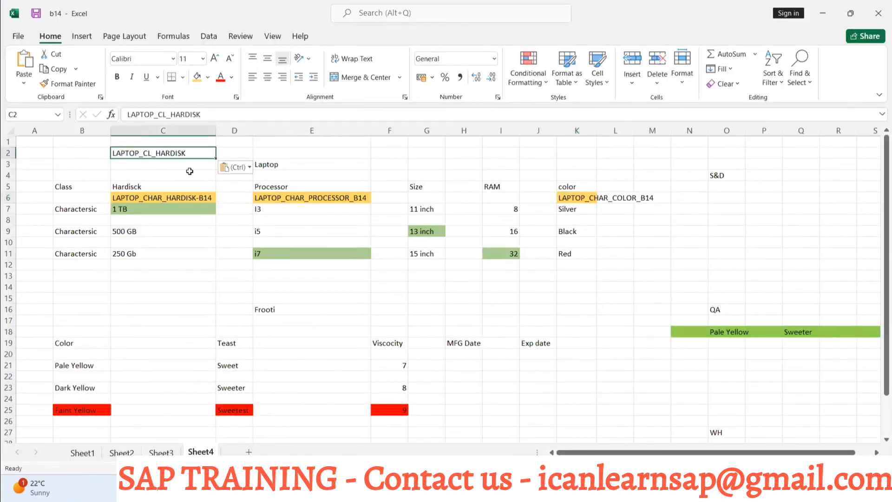
pyautogui.press('Return')
pyautogui.click(180, 153)
pyautogui.hotkey('alt', 'Tab')
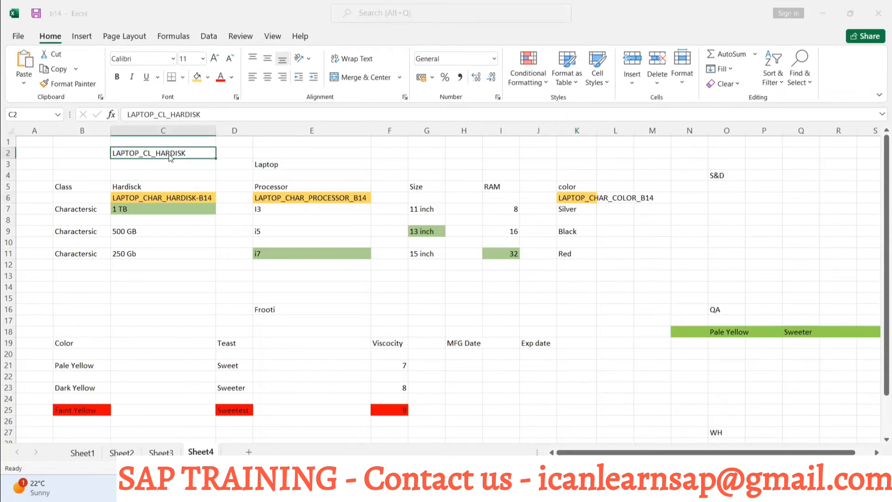
pyautogui.press('Tab')
pyautogui.hotkey('alt', 'Tab')
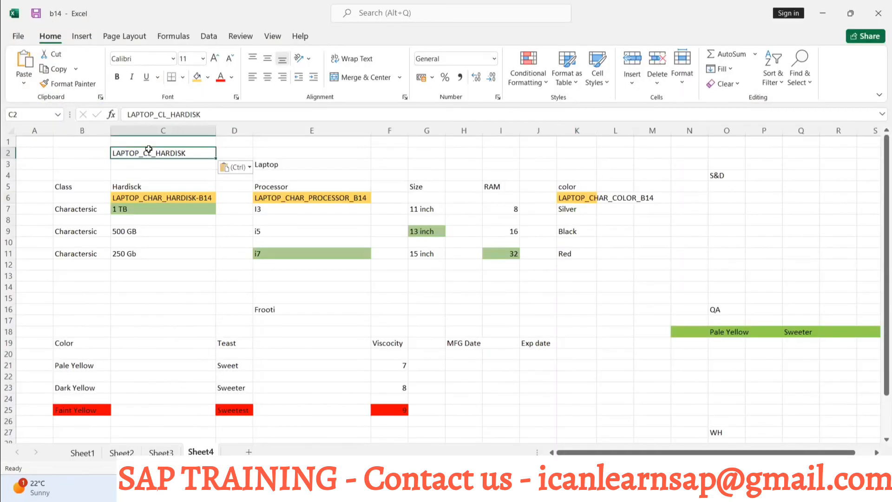
# Step: Switch to SAP and open the view selection for material LAPTOP-B14 in transaction MM01
pyautogui.hotkey('alt', 'Tab')
pyautogui.hotkey('alt', 'Tab')
pyautogui.click(59, 58)
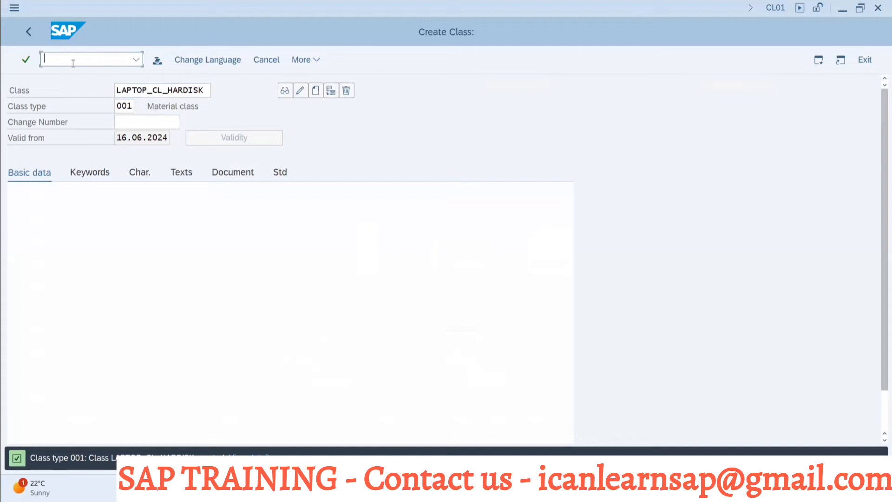
pyautogui.write('/nmm01')
pyautogui.press('Return')
pyautogui.click(120, 106)
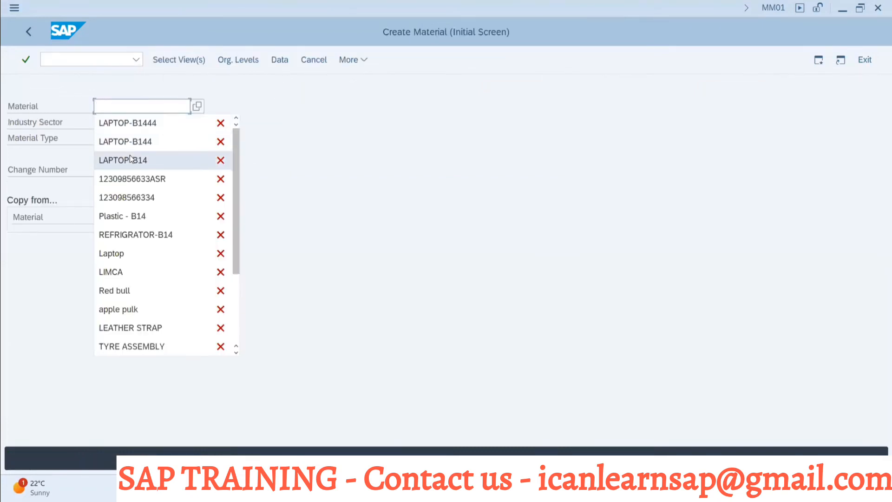
pyautogui.click(130, 155)
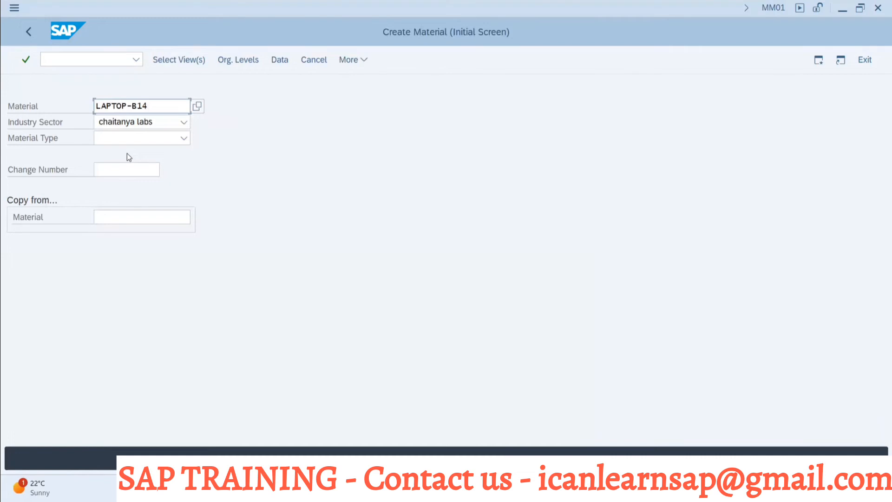
pyautogui.press('Return')
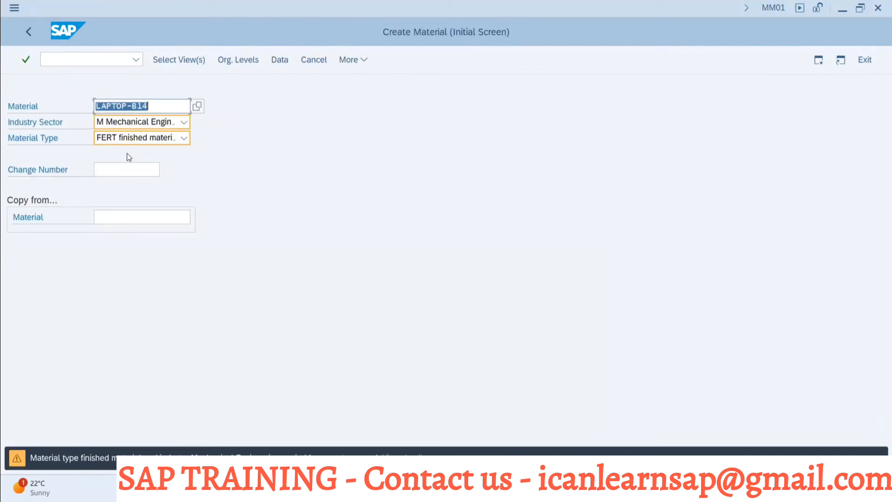
pyautogui.press('Return')
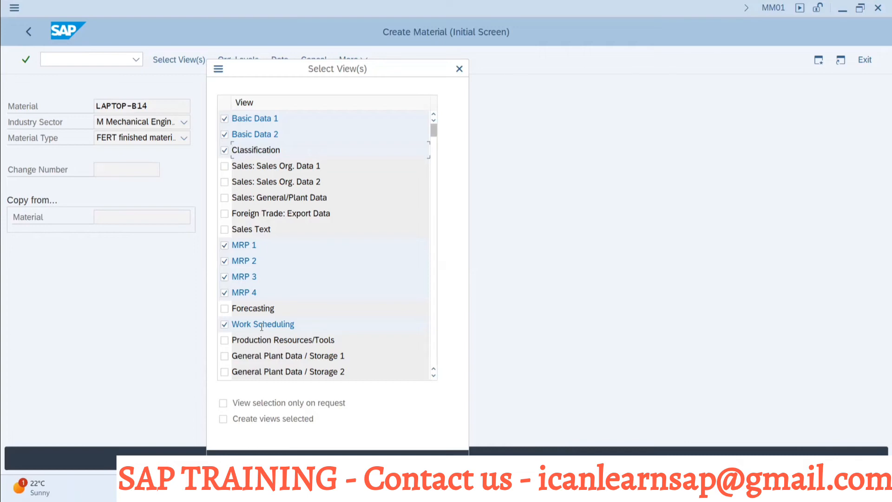
# Step: Choose only the Classification view for material LAPTOP-B14 and open it
pyautogui.hotkey('alt', 'Tab')
pyautogui.click(361, 460)
pyautogui.click(227, 151)
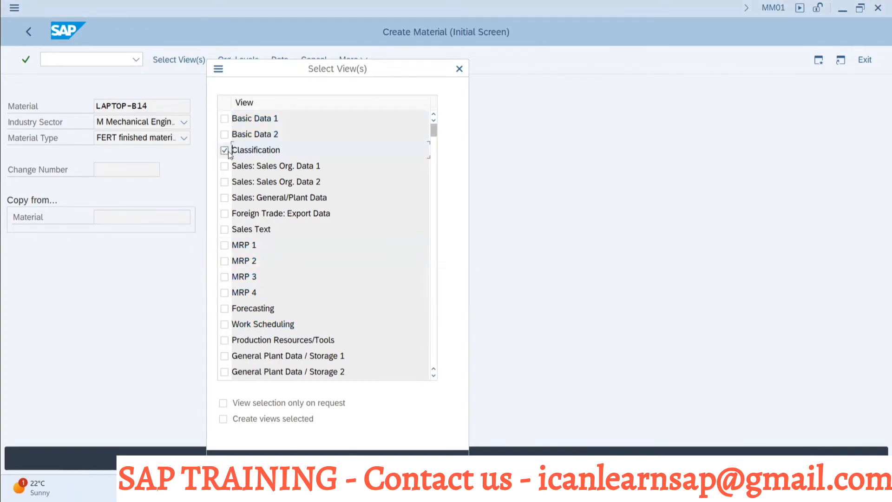
pyautogui.press('Return')
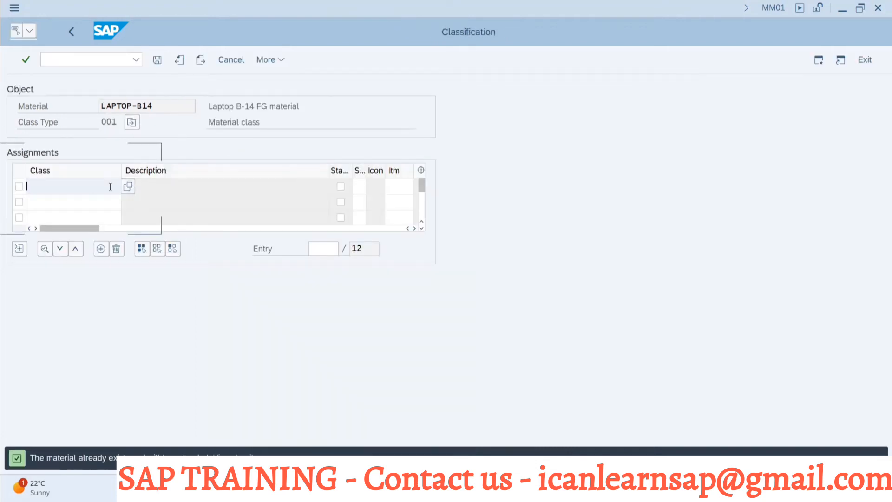
# Step: Assign the class LAPTOP_CL_HARDISK, copied from cell C2 of the Excel sheet, to the material
pyautogui.hotkey('alt', 'Tab')
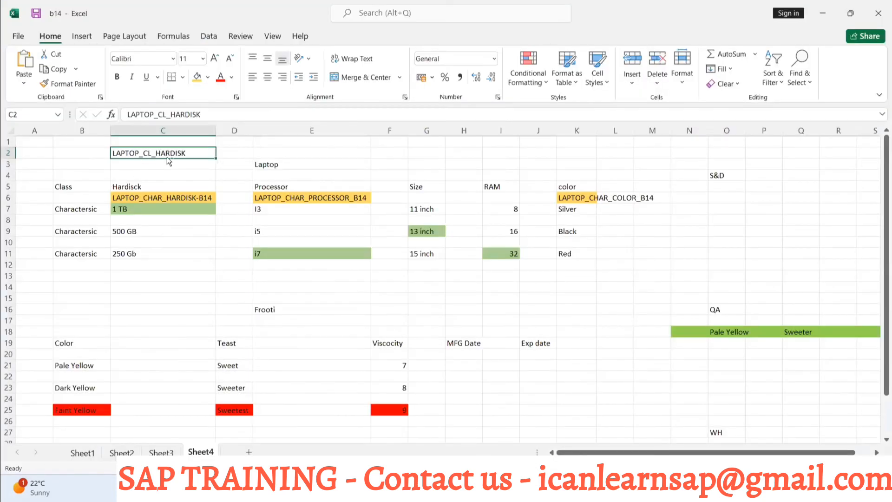
pyautogui.hotkey('ctrl', 'c')
pyautogui.hotkey('alt', 'Tab')
pyautogui.hotkey('ctrl', 'v')
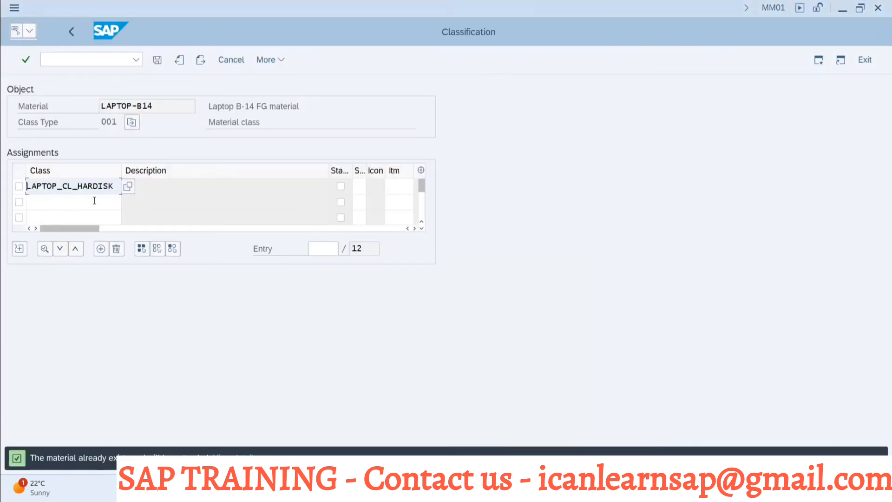
pyautogui.press('Return')
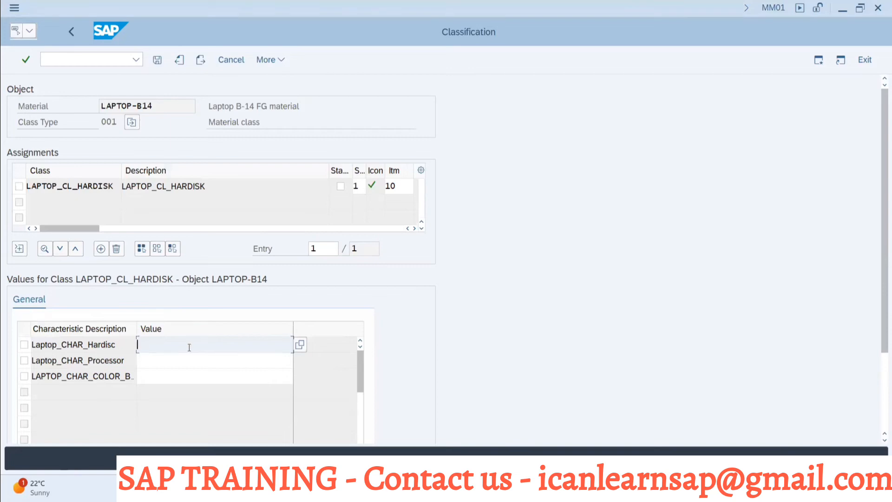
pyautogui.press('F4')
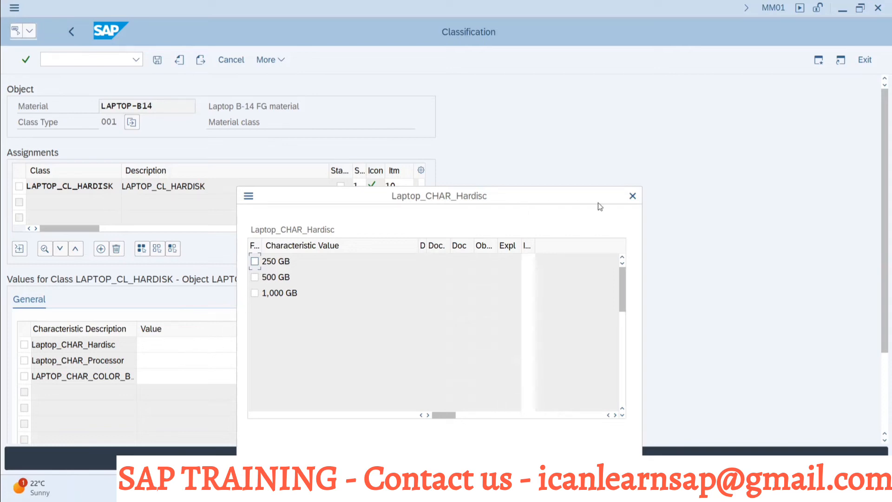
pyautogui.click(254, 277)
pyautogui.click(633, 195)
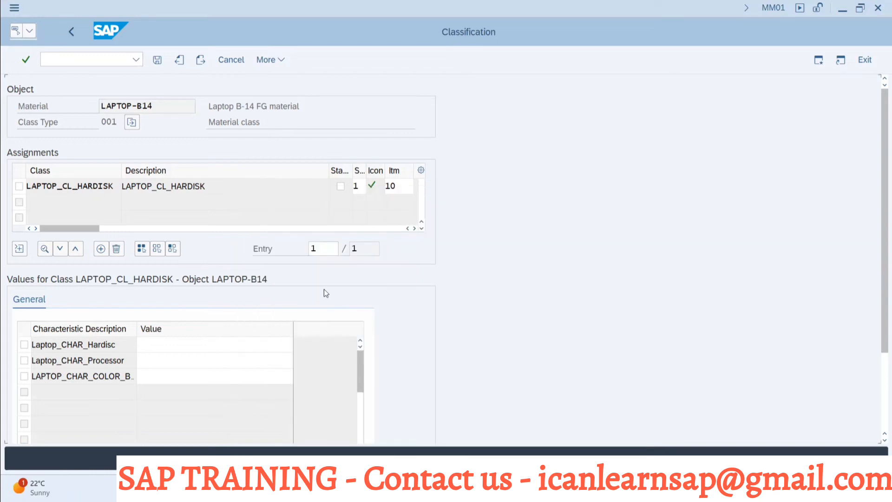
# Step: Set the Laptop_CHAR_Processor characteristic to I5 from its list of allowed values
pyautogui.click(190, 364)
pyautogui.click(199, 343)
pyautogui.click(206, 366)
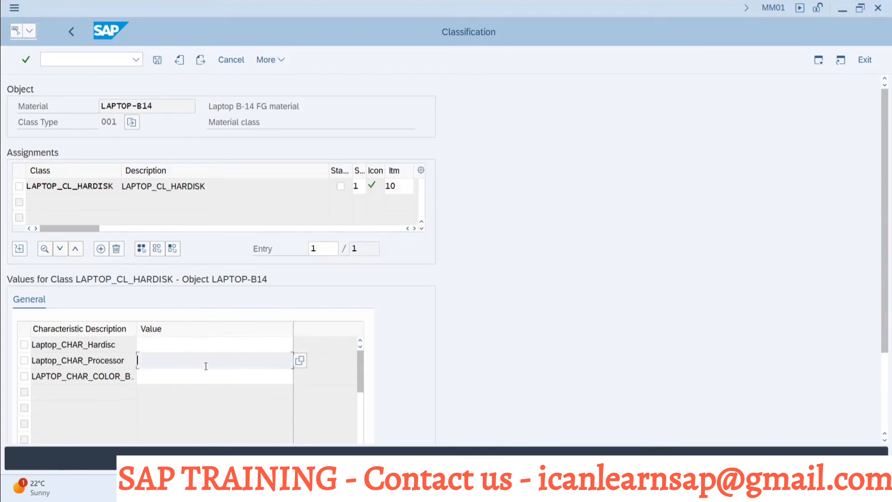
pyautogui.click(297, 362)
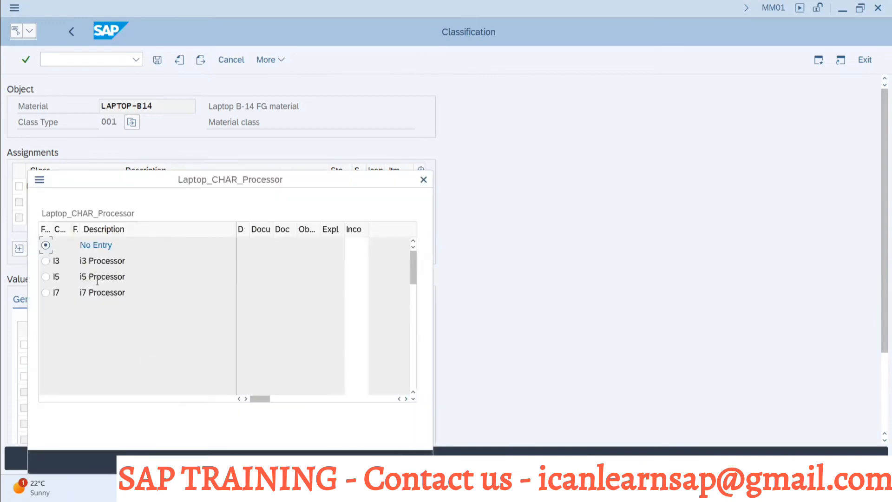
pyautogui.click(45, 276)
pyautogui.click(423, 180)
# Step: Set the Laptop_CHAR_Hardisc characteristic to 500 GB from its list of allowed values
pyautogui.click(171, 343)
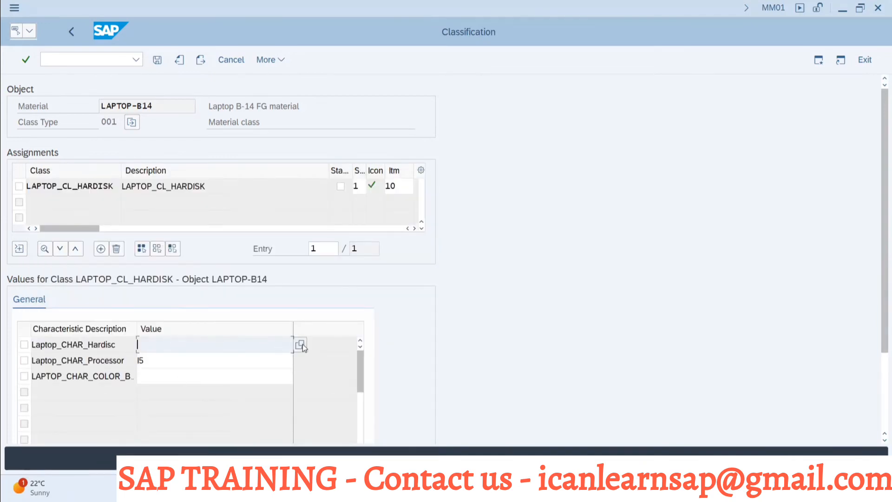
pyautogui.click(300, 345)
pyautogui.click(45, 261)
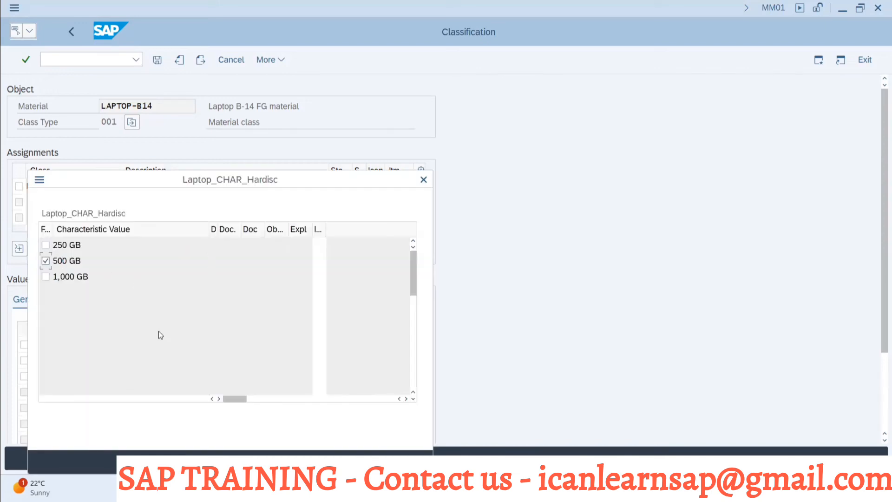
pyautogui.press('Return')
# Step: Set the LAPTOP_CHAR_COLOR_B14 characteristic to Silver and save the material's classification
pyautogui.click(196, 377)
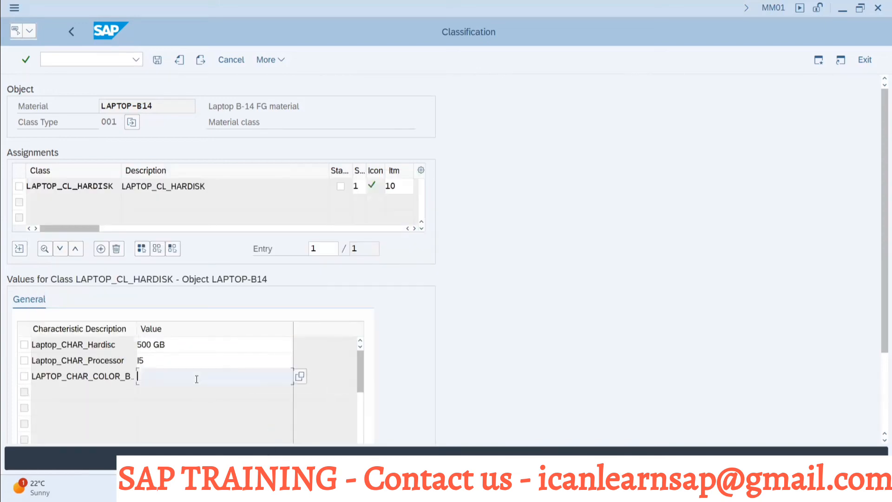
pyautogui.click(299, 376)
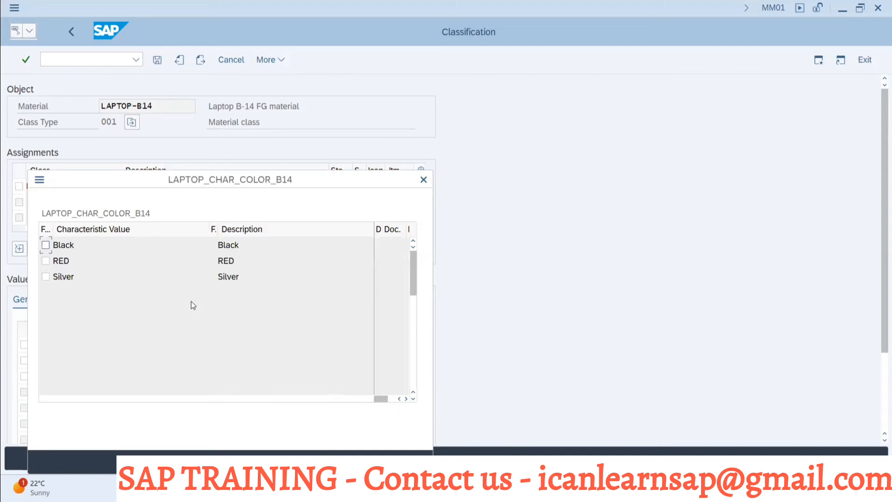
pyautogui.click(42, 282)
pyautogui.press('Return')
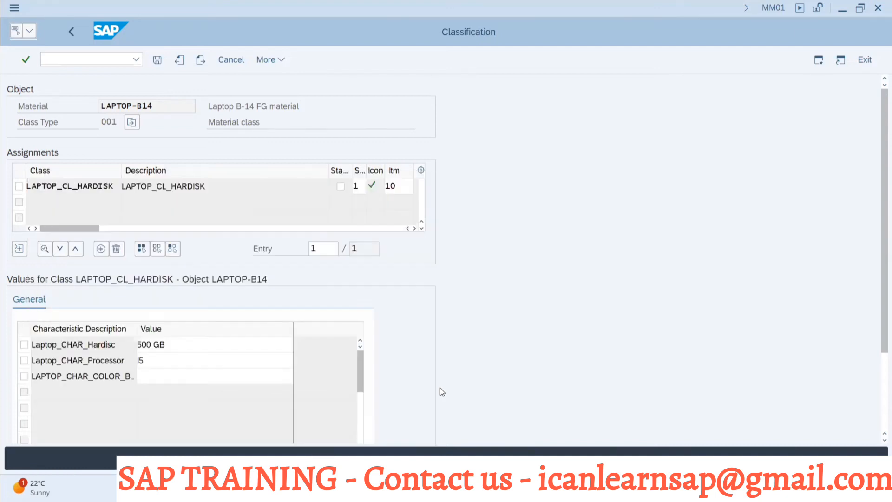
pyautogui.click(157, 60)
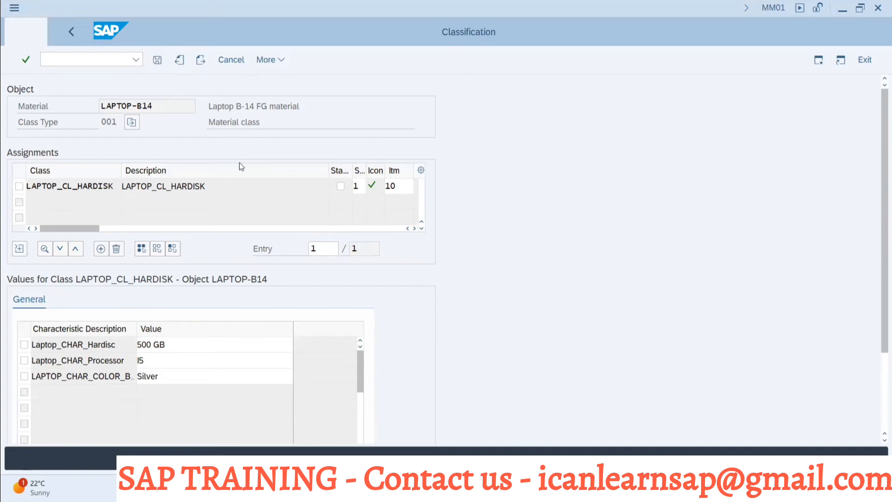
pyautogui.hotkey('alt', 'Tab')
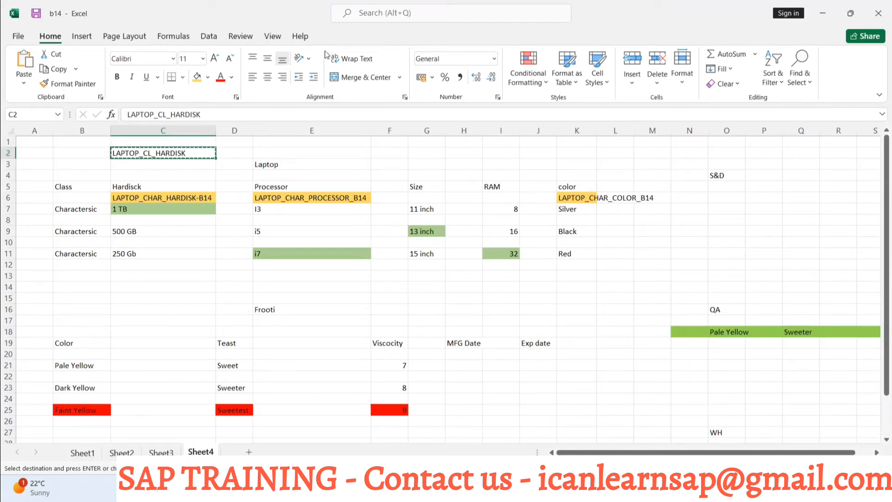
pyautogui.hotkey('alt', 'Tab')
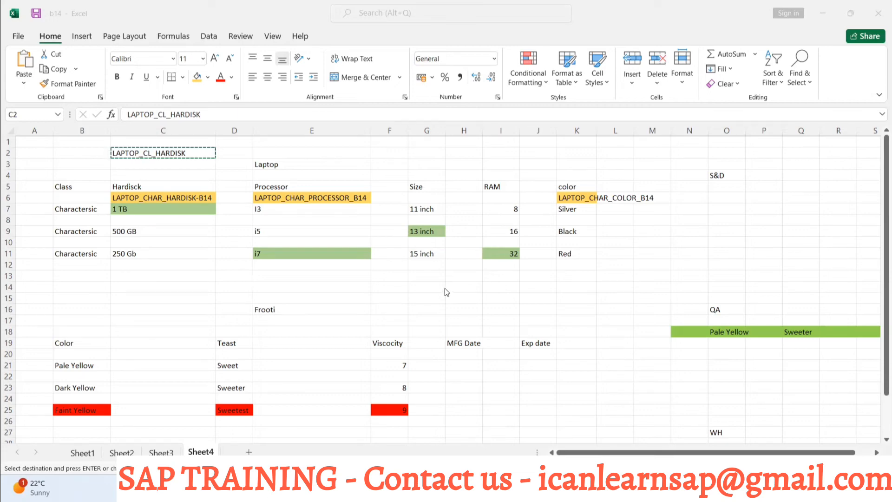
pyautogui.hotkey('alt', 'Tab')
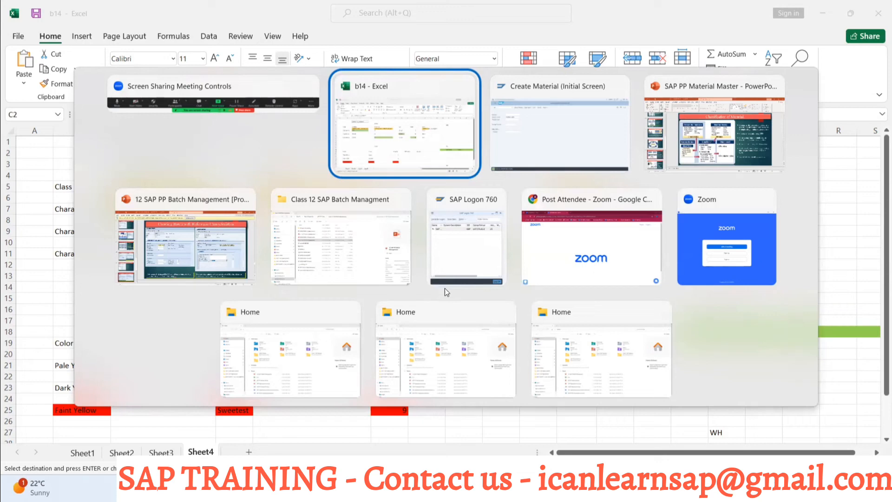
pyautogui.hotkey('alt', 'Tab')
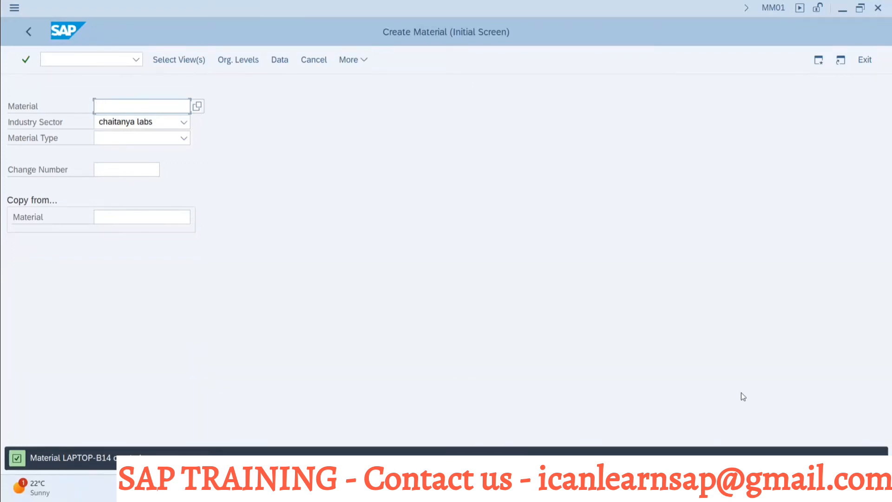
# Step: Switch to the b14 Excel workbook and enter Nexon in cell D31 of Sheet4, below the Frooti table
pyautogui.hotkey('alt', 'Tab')
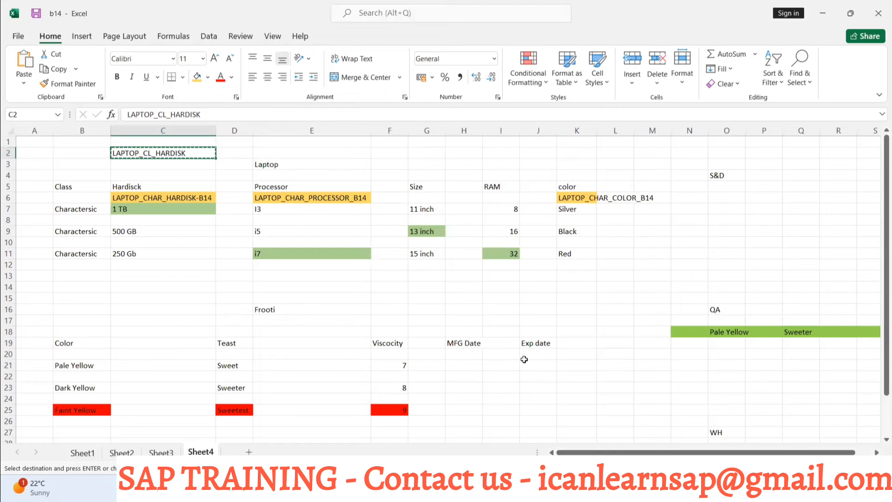
pyautogui.scroll(-5, 521, 360)
pyautogui.scroll(-1, 512, 325)
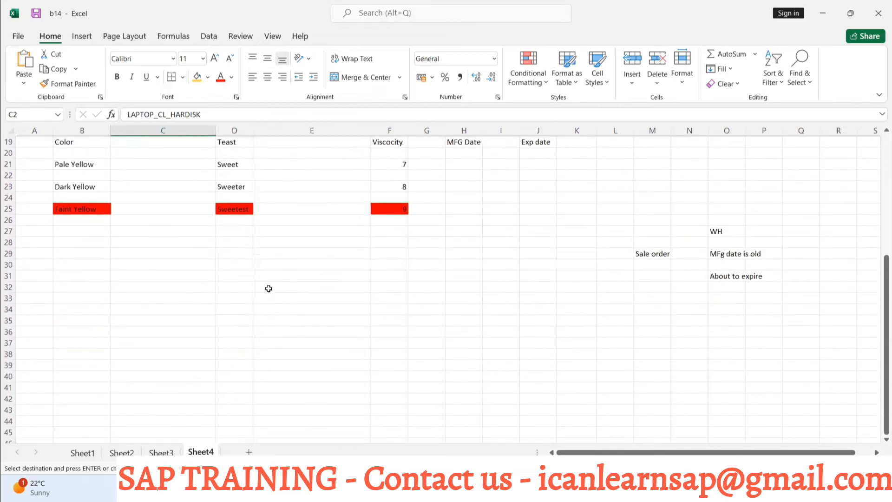
pyautogui.click(238, 274)
pyautogui.write('Nexon')
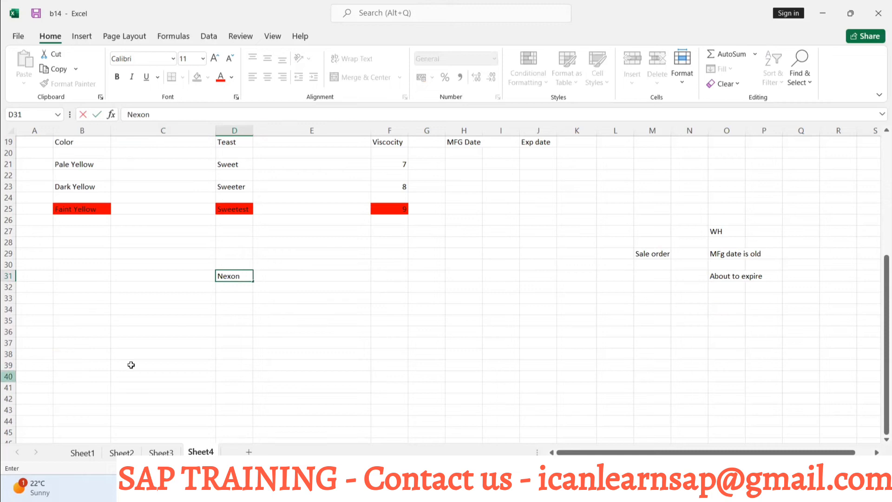
pyautogui.click(159, 330)
# Step: List the Nexon variants Pure in cell B33 and Prestige in cell B35
pyautogui.click(97, 300)
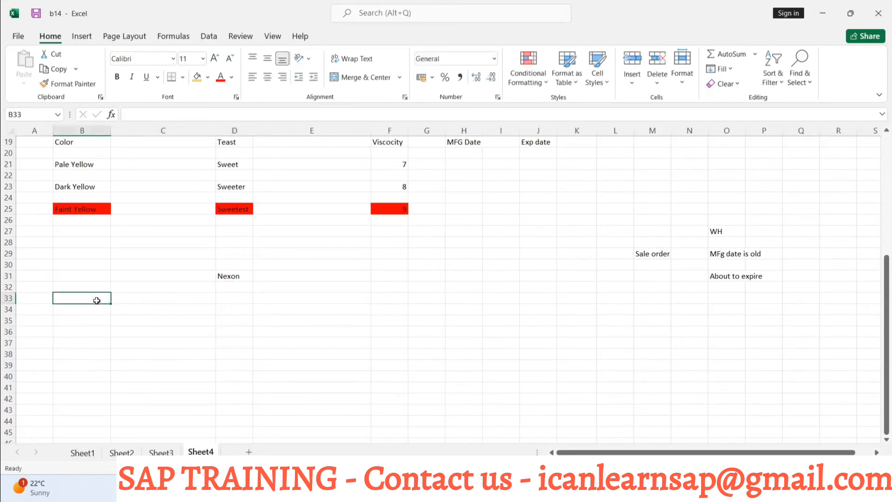
pyautogui.write('Pure')
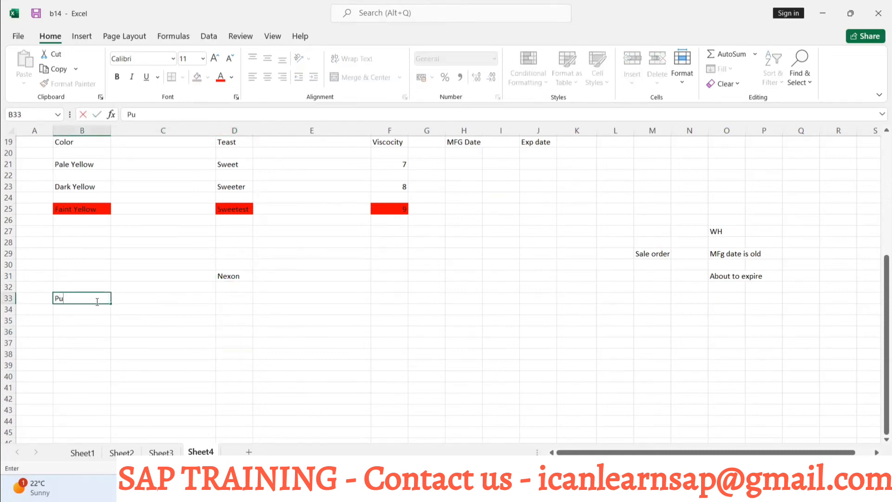
pyautogui.click(89, 311)
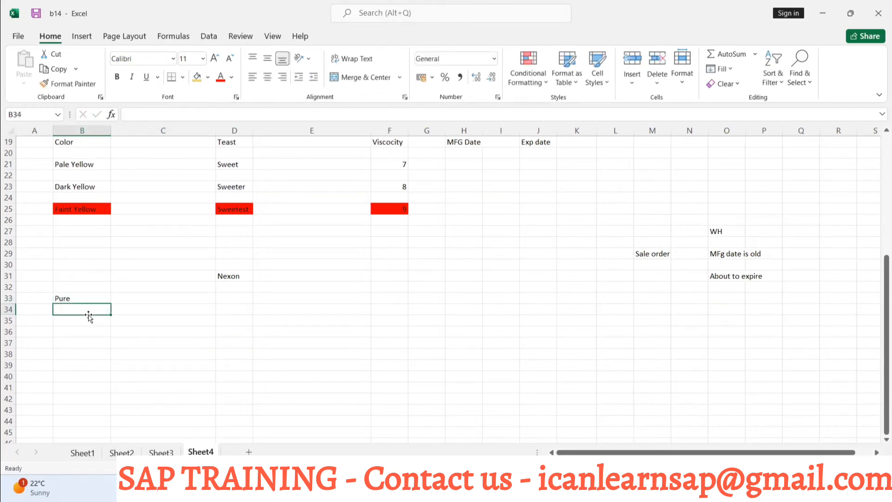
pyautogui.click(88, 317)
pyautogui.write('Prestige')
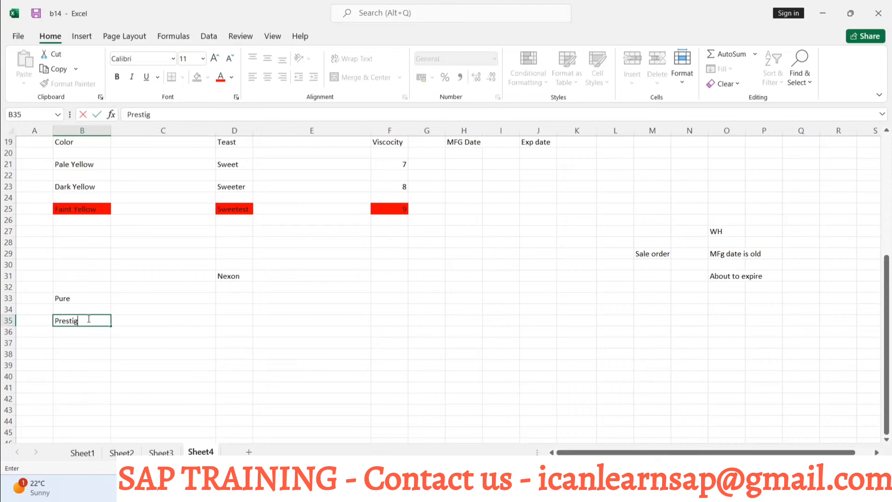
pyautogui.click(78, 349)
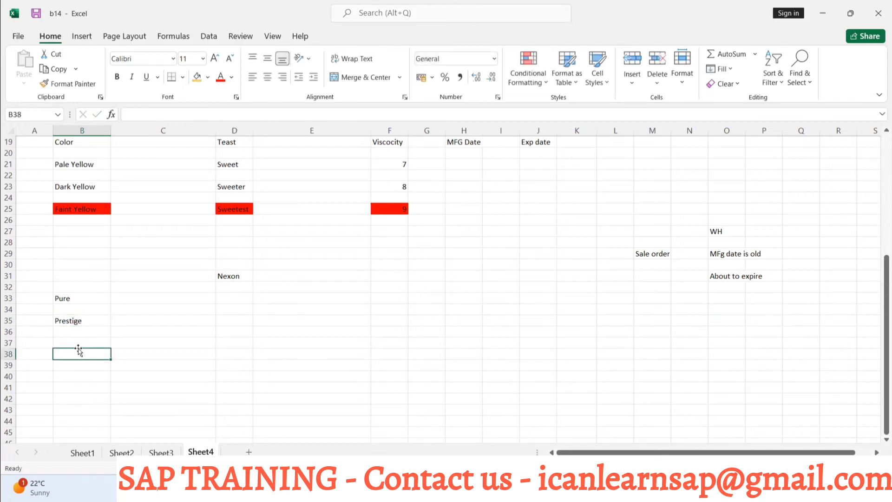
pyautogui.click(84, 341)
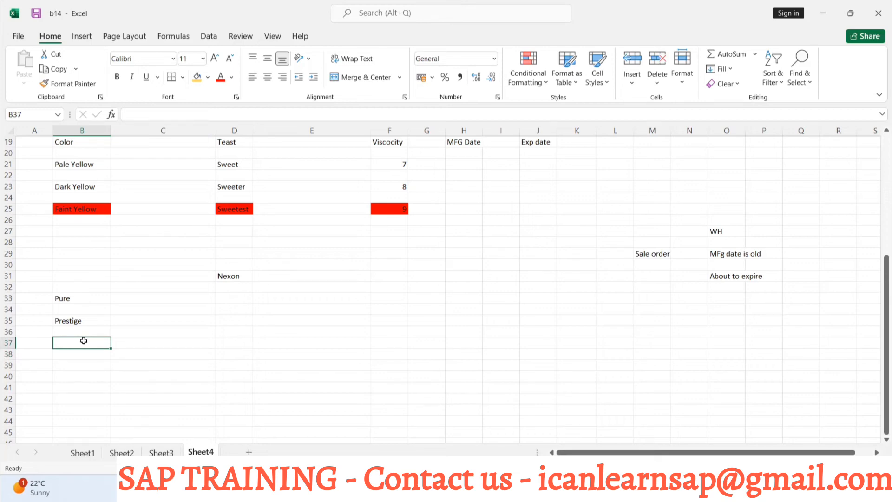
# Step: Add Persona as the third Nexon variant in cell B37
pyautogui.write('Pesona')
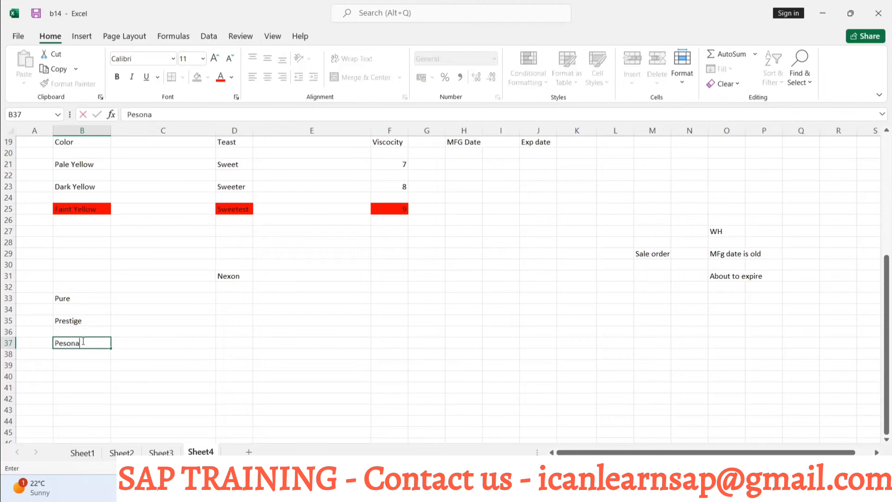
pyautogui.click(77, 363)
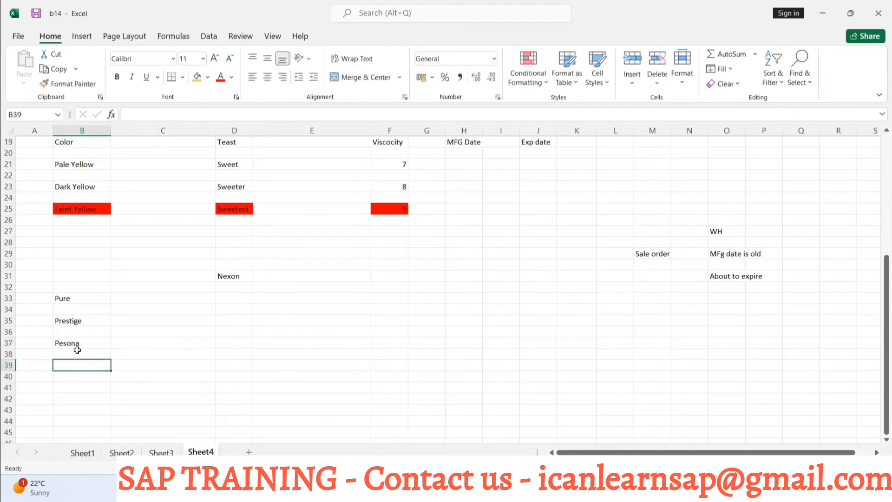
pyautogui.click(60, 343)
pyautogui.doubleClick(60, 342)
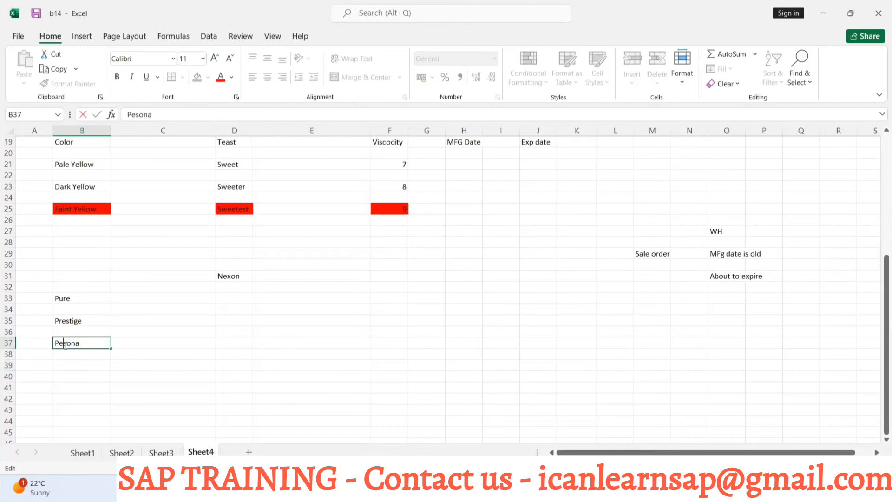
pyautogui.write('r')
pyautogui.click(76, 380)
# Step: Enter the variant codes EX in A33, LX in A35 and ZX in A37 beside the Nexon variants
pyautogui.click(43, 302)
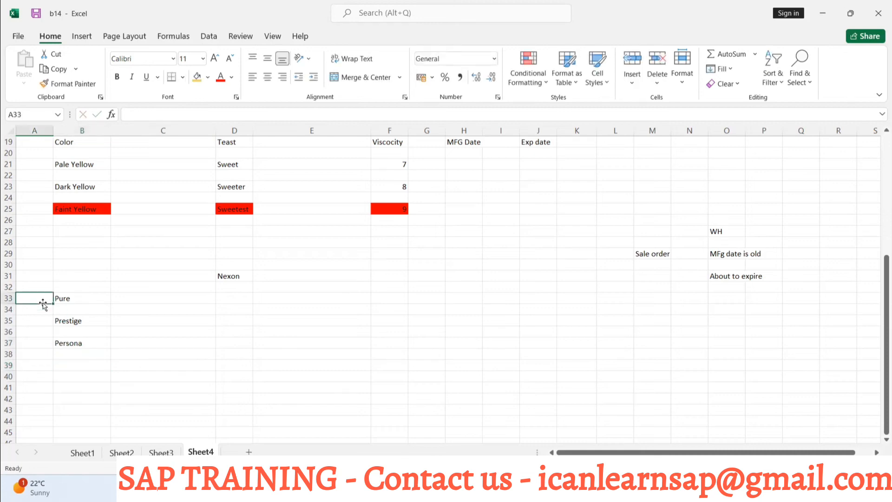
pyautogui.write('EX')
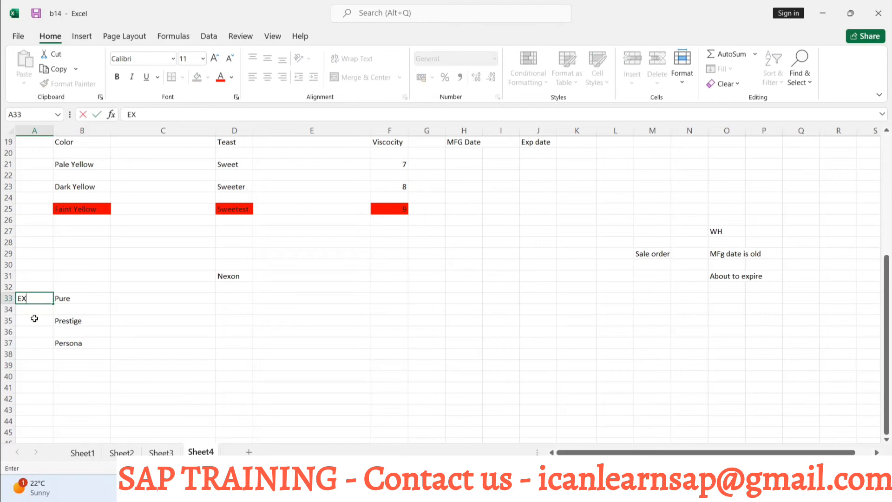
pyautogui.click(34, 319)
pyautogui.write('LX')
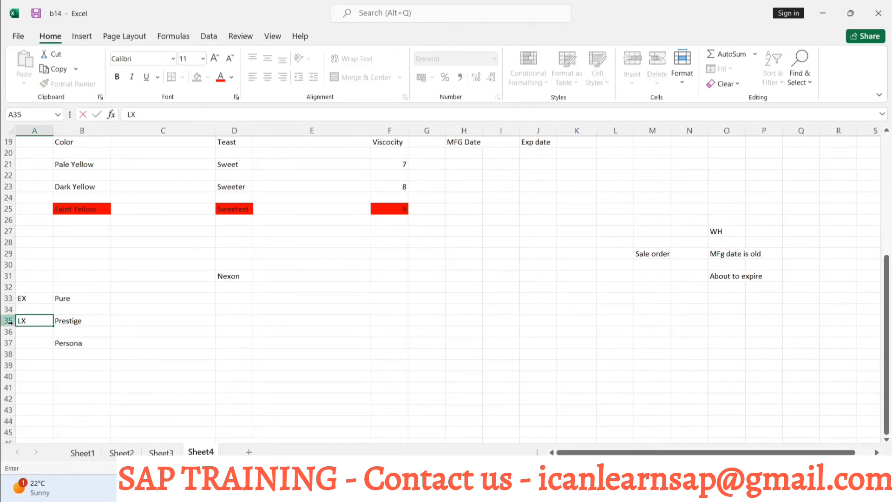
pyautogui.click(28, 343)
pyautogui.write('ZX')
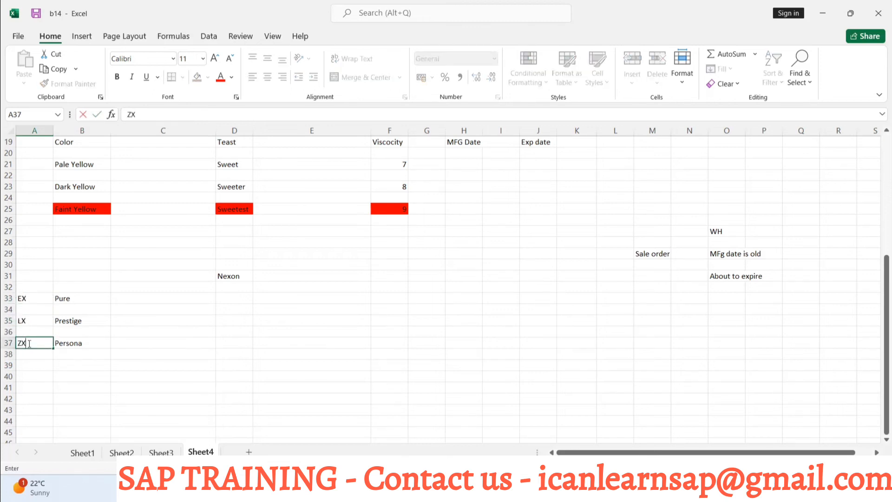
pyautogui.click(109, 363)
# Step: Enter the variant features Sunroof in C37, Disck in C35 and No music in C33
pyautogui.click(130, 343)
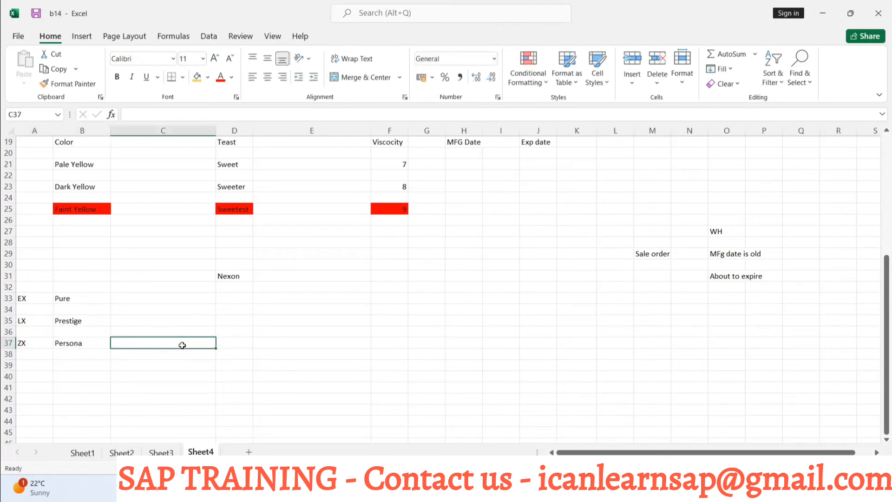
pyautogui.write('SUn')
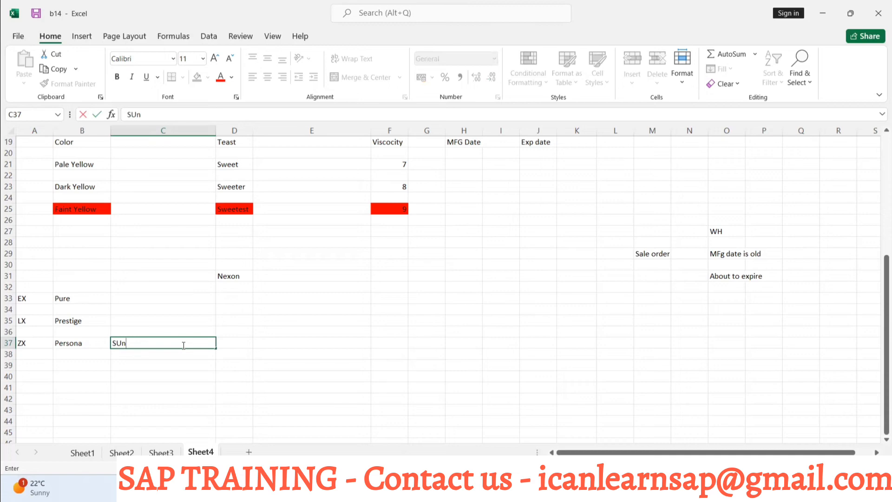
pyautogui.write('roof')
pyautogui.click(133, 319)
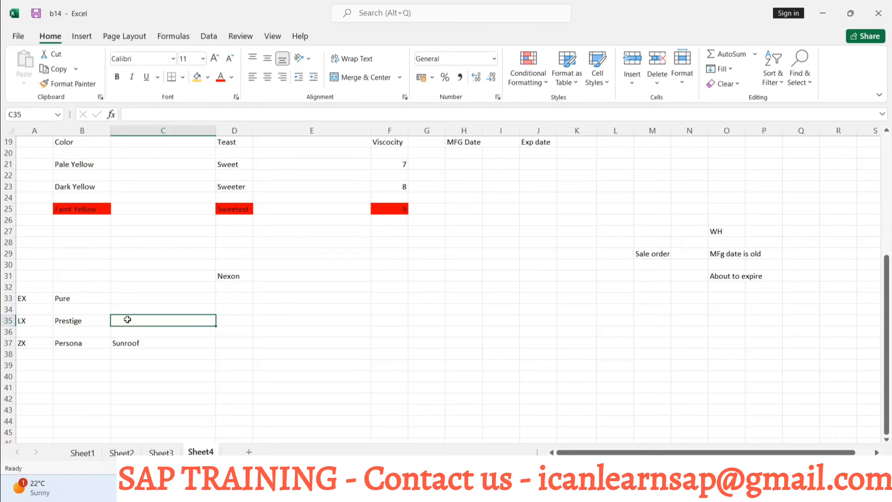
pyautogui.write('DIsc')
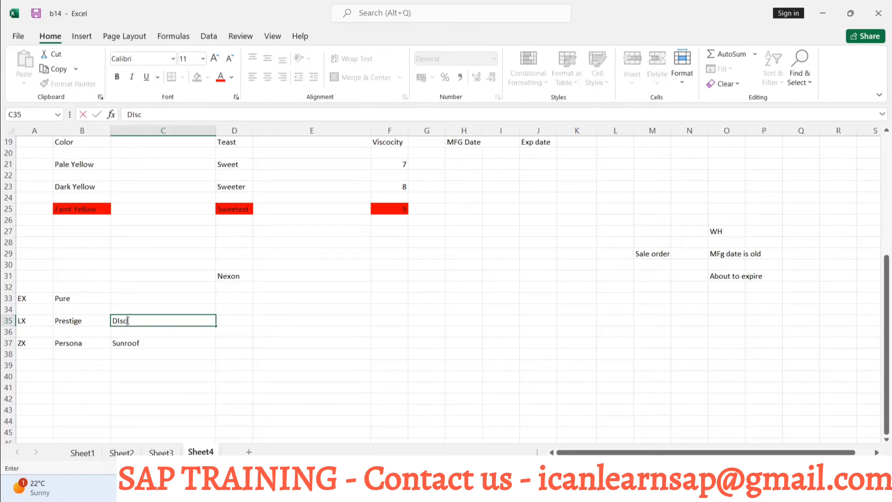
pyautogui.write('k')
pyautogui.click(120, 301)
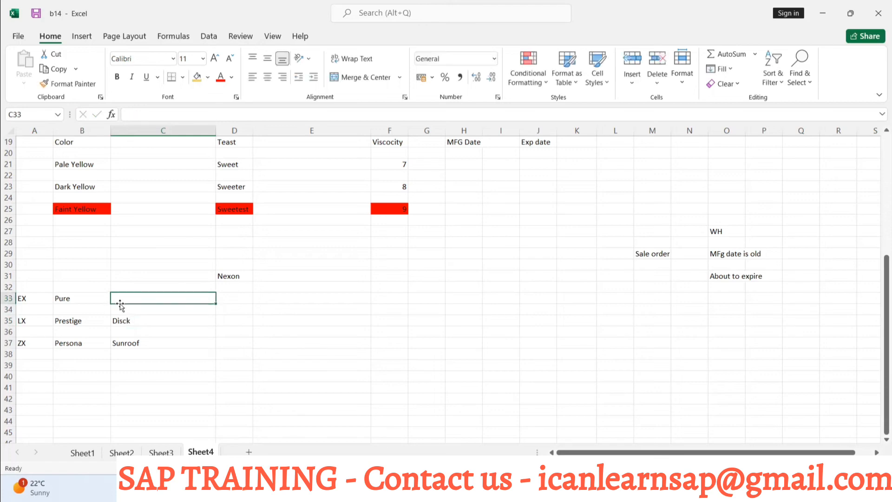
pyautogui.write('No mu')
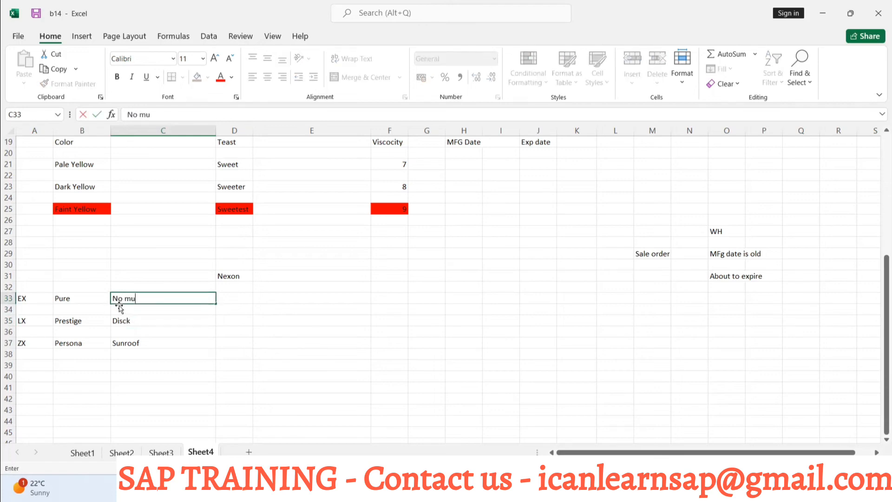
pyautogui.write('sic')
pyautogui.click(193, 324)
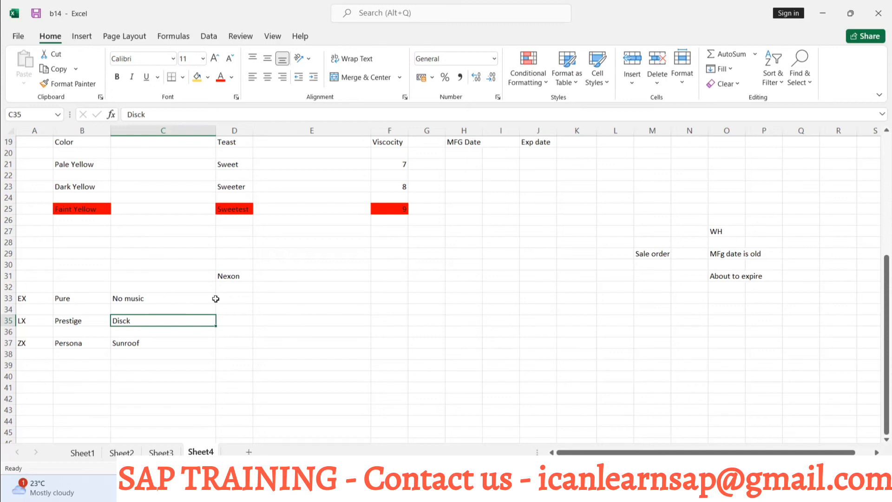
# Step: Change the variant name in B33 to Nexon Pure
pyautogui.click(69, 298)
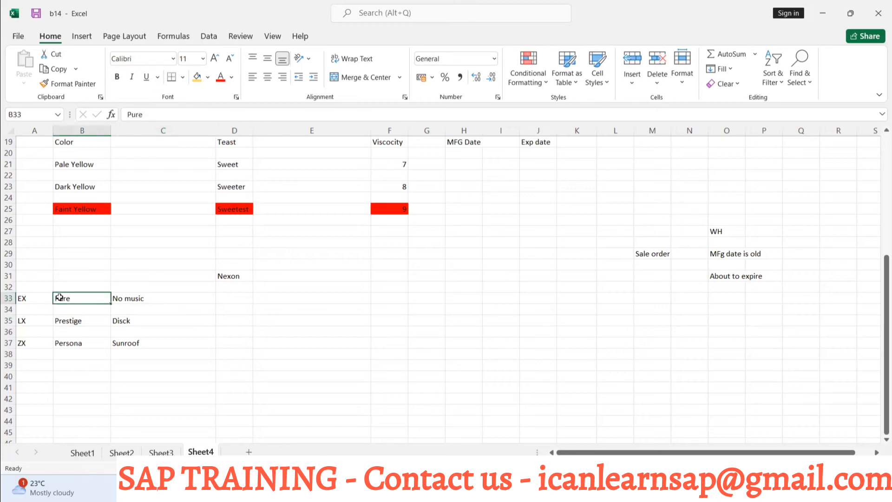
pyautogui.doubleClick(54, 296)
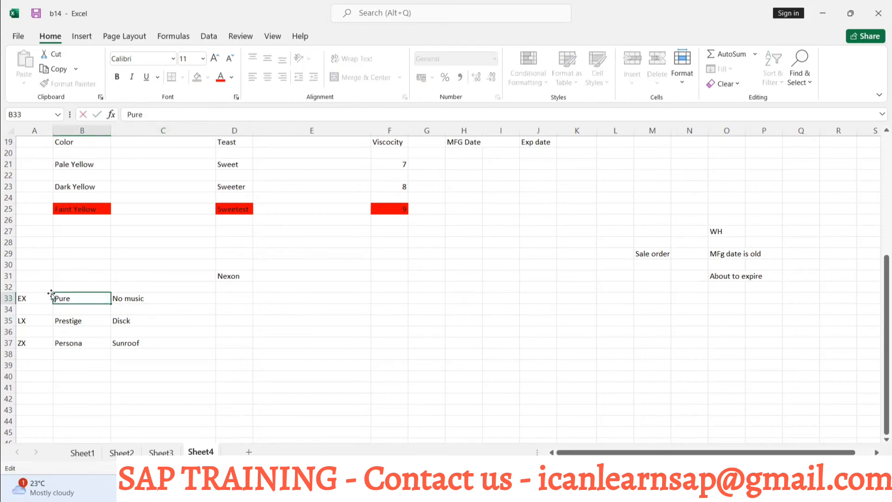
pyautogui.write('Nexon ')
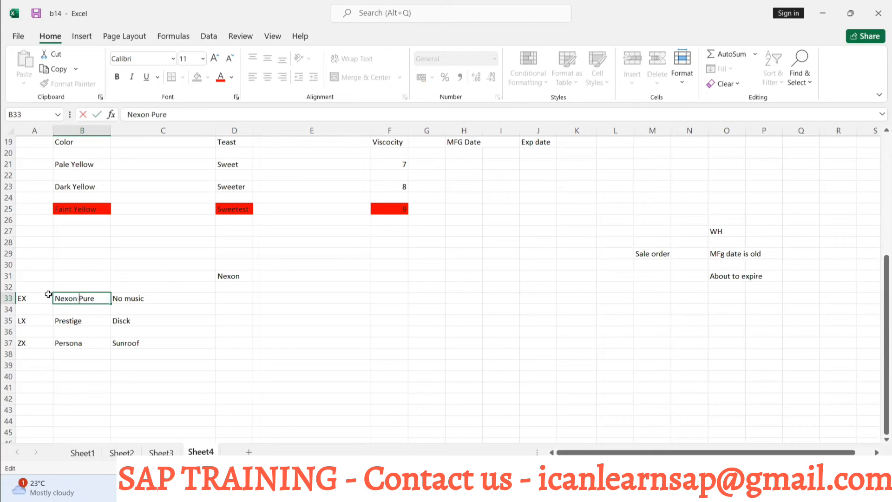
pyautogui.write('P')
pyautogui.press('BackSpace')
pyautogui.write('P')
pyautogui.press('BackSpace')
pyautogui.click(198, 298)
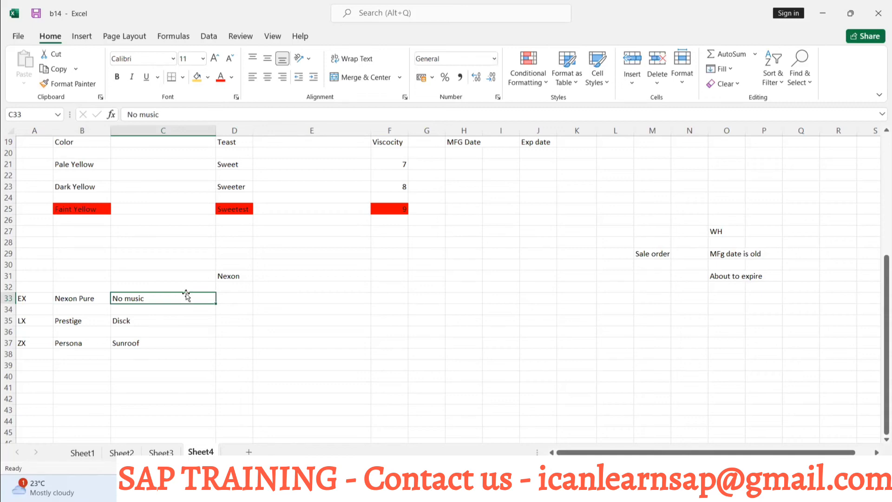
# Step: Change the other variant names to Nexon Prestige in B35 and Neoxn Persona in B37
pyautogui.doubleClick(56, 320)
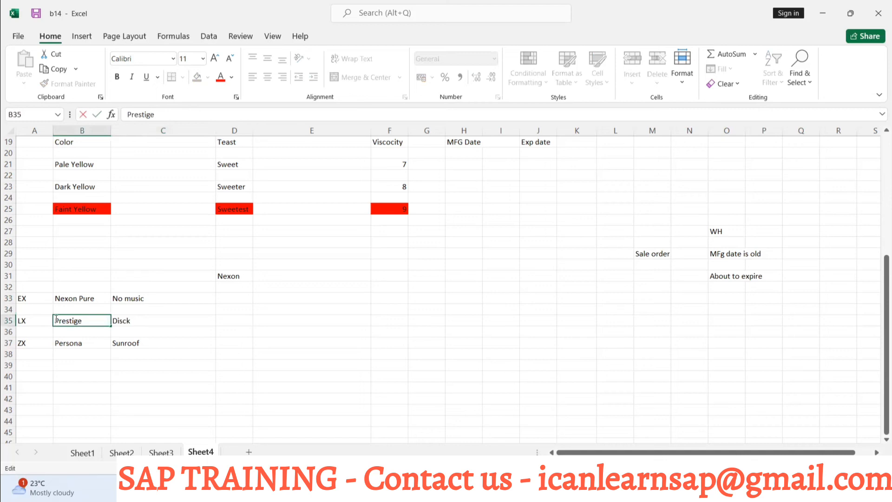
pyautogui.write('Nexon')
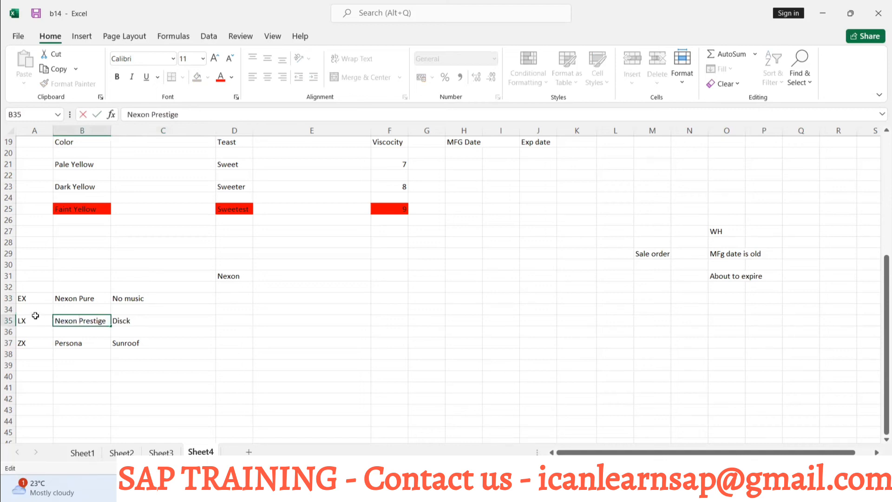
pyautogui.click(165, 319)
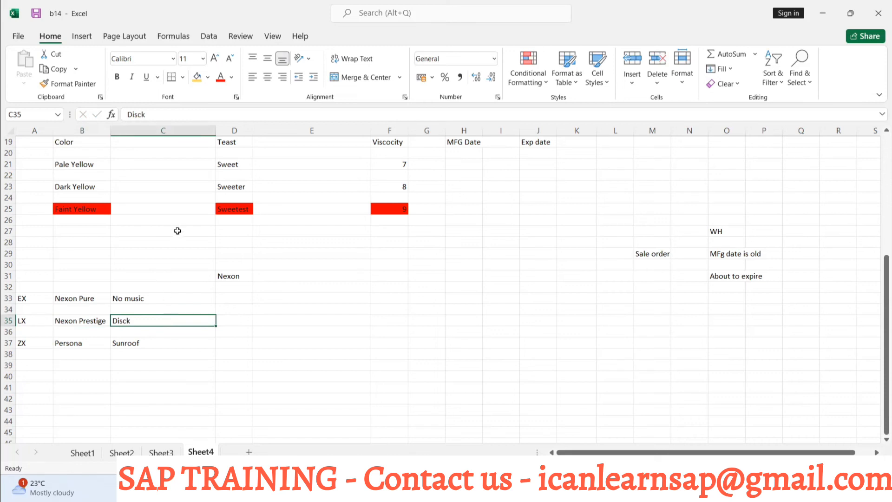
pyautogui.doubleClick(54, 343)
pyautogui.write('Neox')
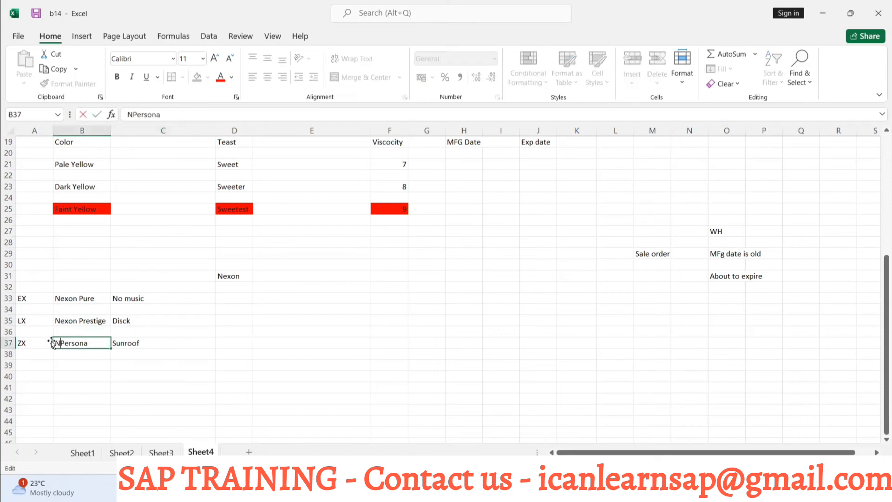
pyautogui.write('n')
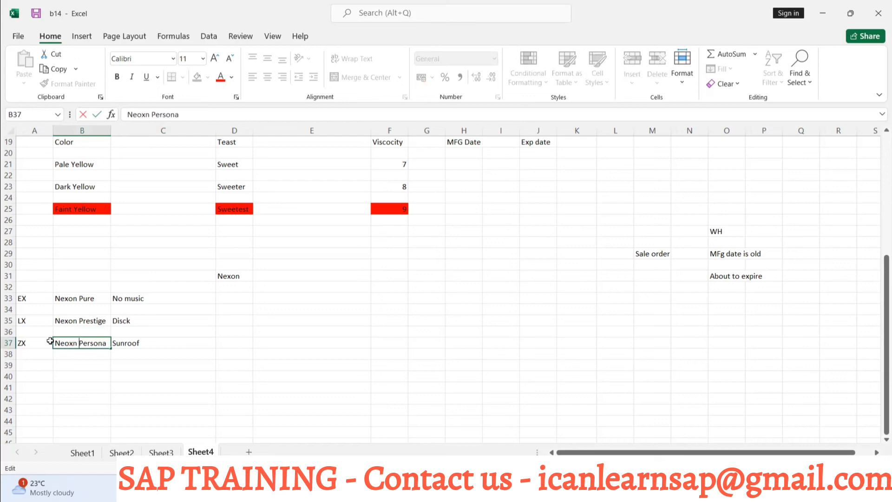
pyautogui.click(150, 345)
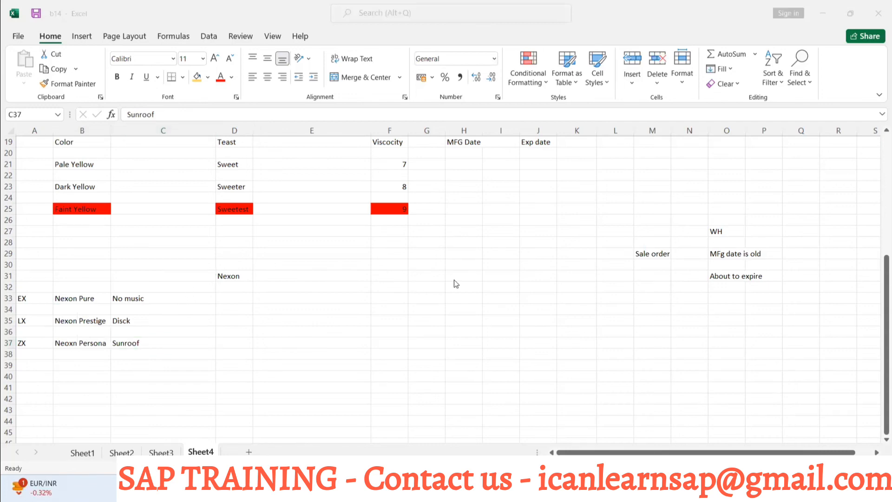
# Step: Switch to SAP and open the characteristic LAPTOP_CHAR_COLOR_B14 for changing in transaction CT04
pyautogui.hotkey('alt', 'Tab')
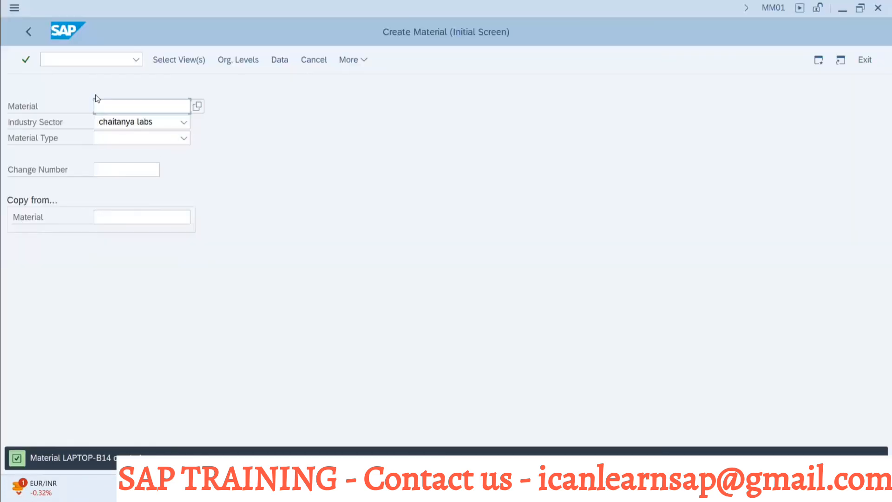
pyautogui.press('alt')
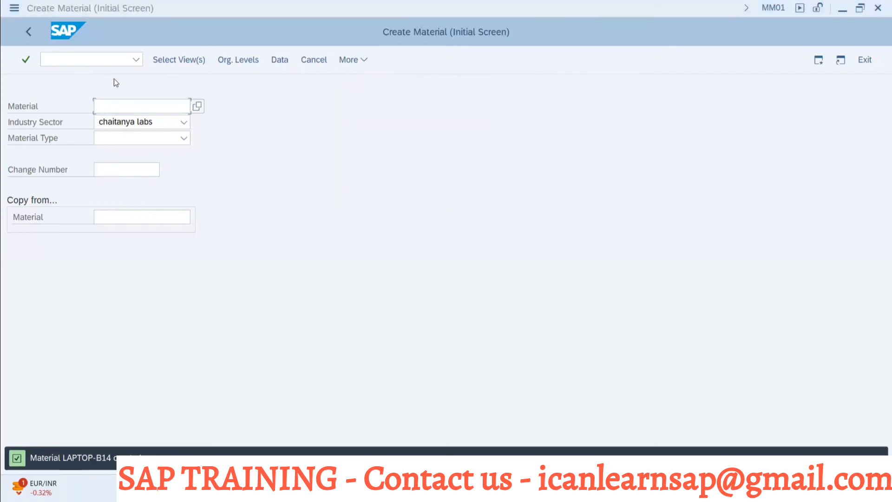
pyautogui.hotkey('alt', 'Tab')
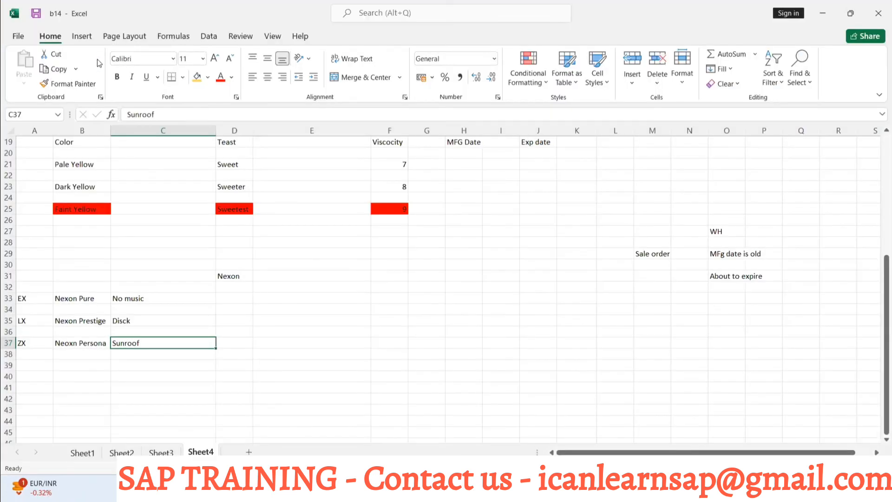
pyautogui.hotkey('alt', 'Tab')
pyautogui.click(75, 55)
pyautogui.write('/nct04')
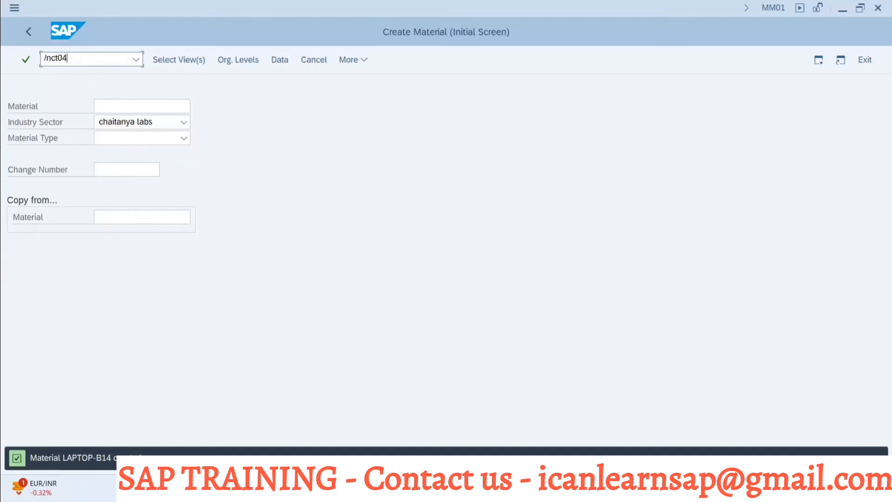
pyautogui.press('Return')
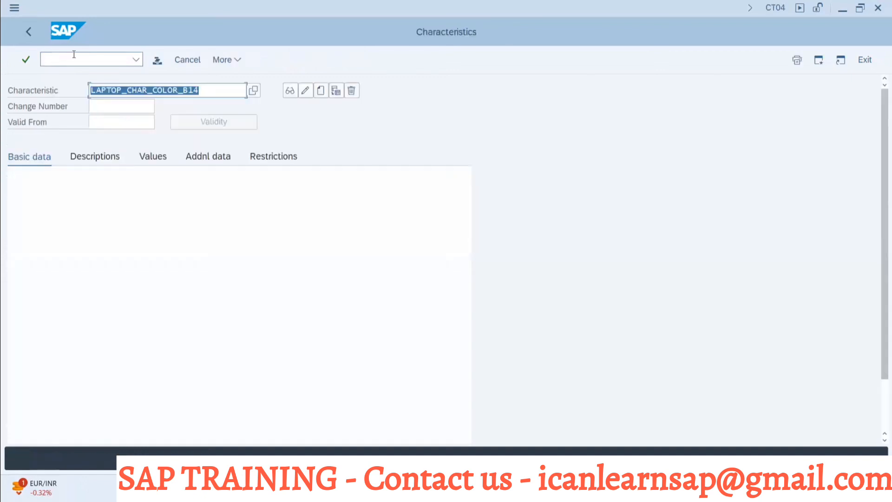
pyautogui.press('Return')
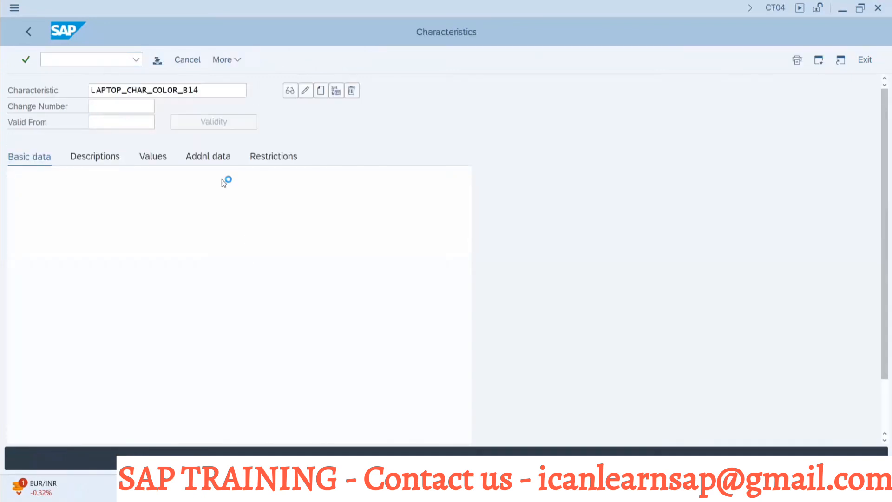
# Step: Make Silver the default among the color characteristic's allowed values and save the characteristic
pyautogui.click(146, 157)
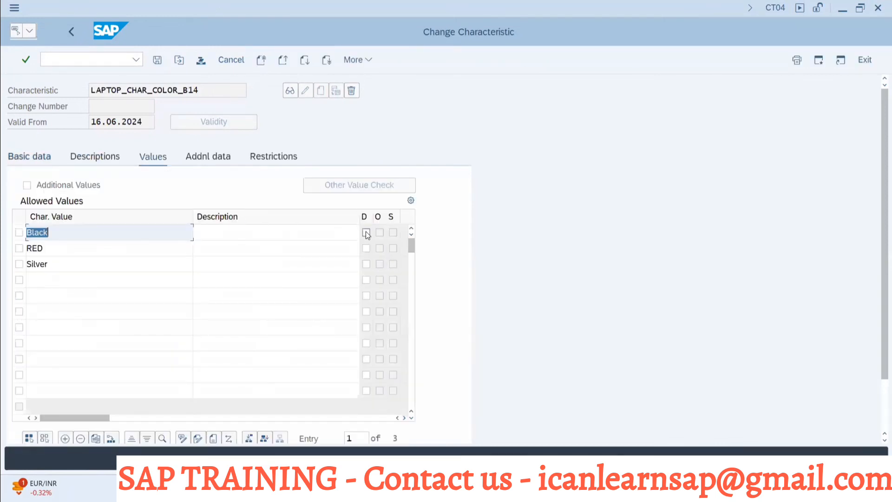
pyautogui.click(366, 264)
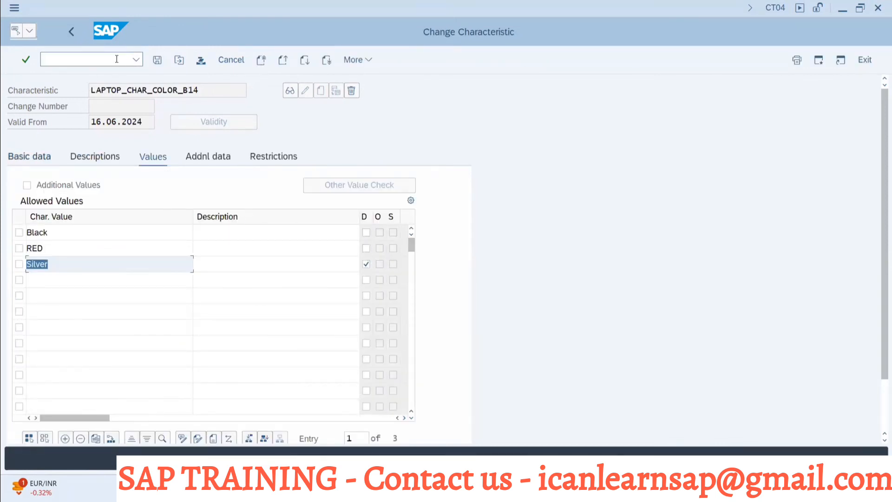
pyautogui.click(158, 61)
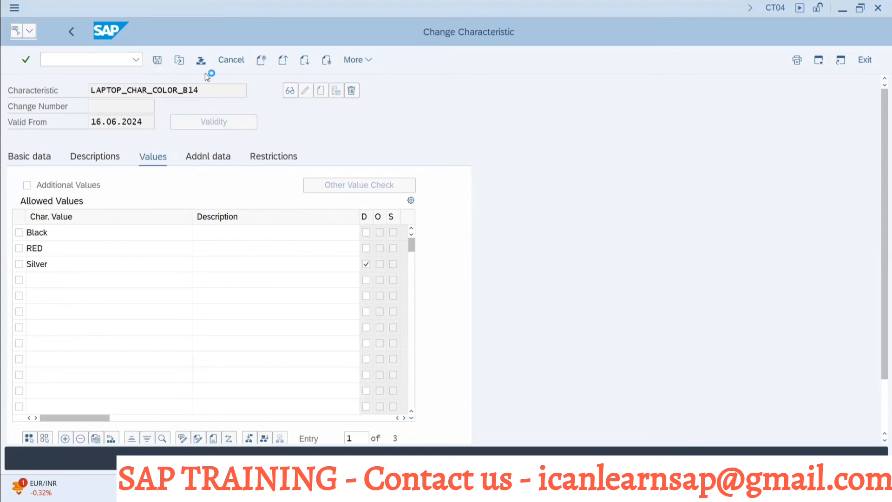
# Step: Go to transaction MM01 for creating a material
pyautogui.click(72, 60)
pyautogui.write('/nmm01')
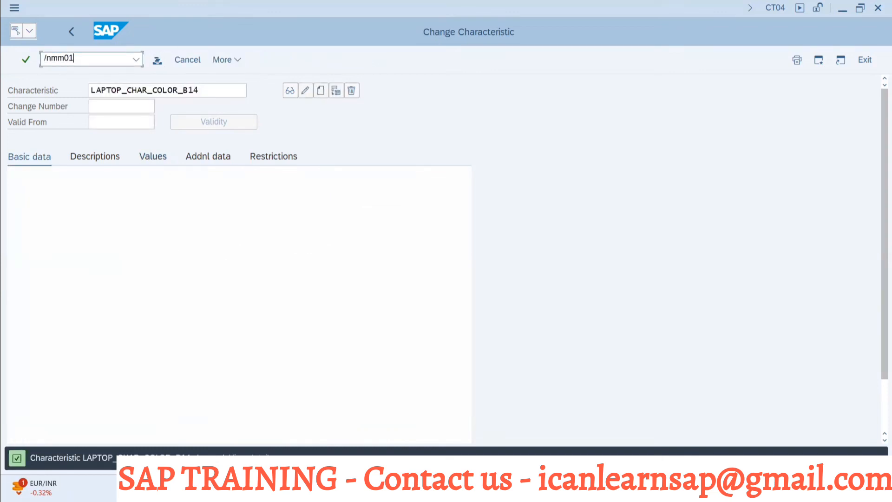
pyautogui.press('Return')
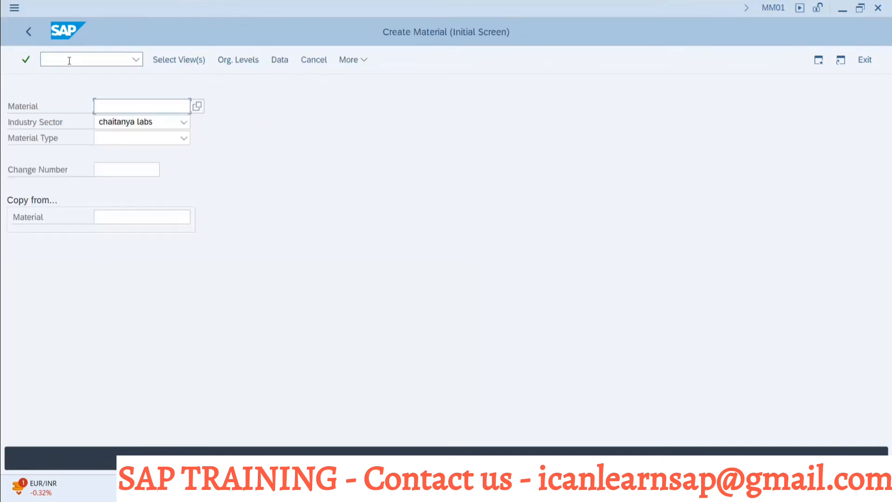
# Step: Enter material LAPTOP-B1444 and open it with only the Classification view selected
pyautogui.click(111, 106)
pyautogui.click(144, 146)
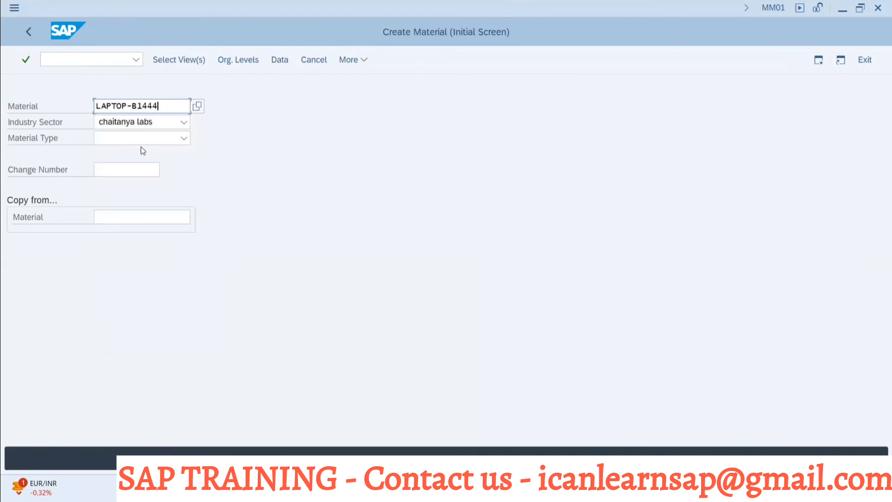
pyautogui.press('Return')
pyautogui.press('Return')
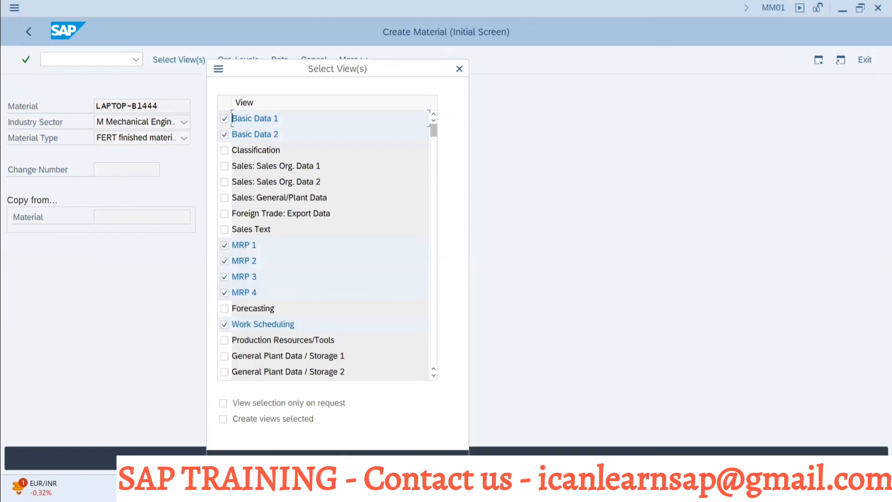
pyautogui.click(361, 460)
pyautogui.click(228, 152)
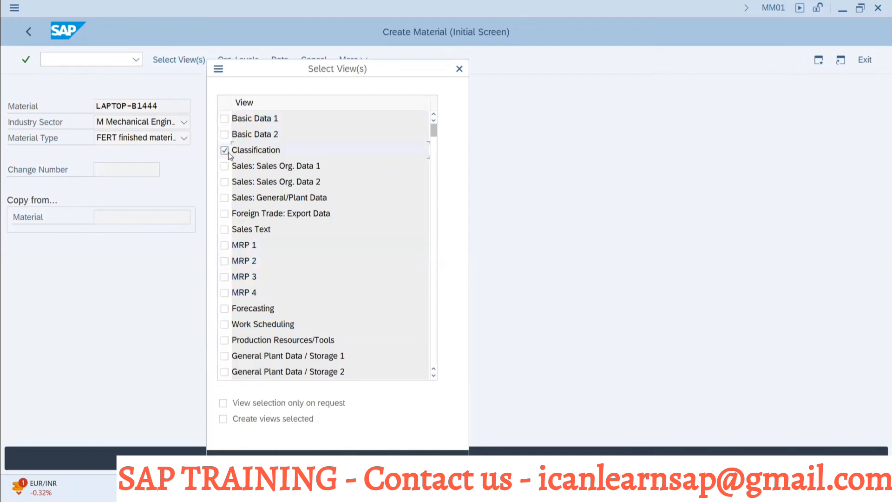
pyautogui.press('Return')
# Step: Assign the class LAPTOP_CL_HARDISK to the material to load its characteristics
pyautogui.click(116, 187)
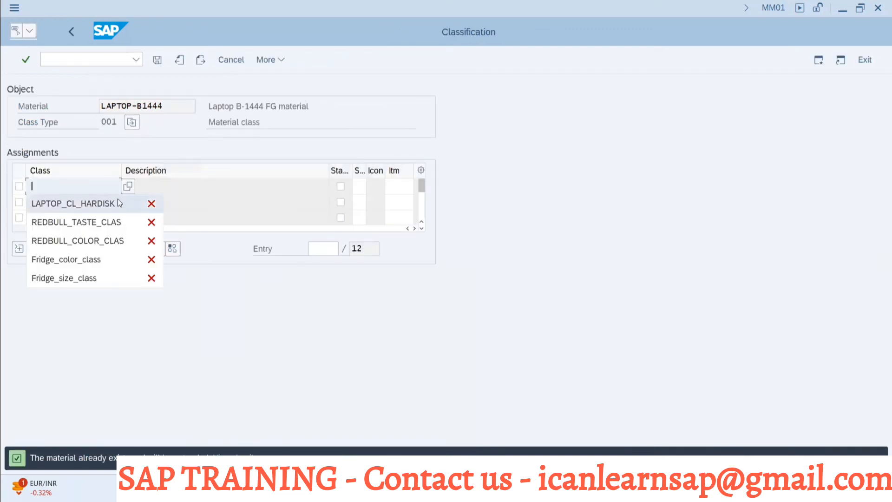
pyautogui.click(119, 203)
pyautogui.press('Return')
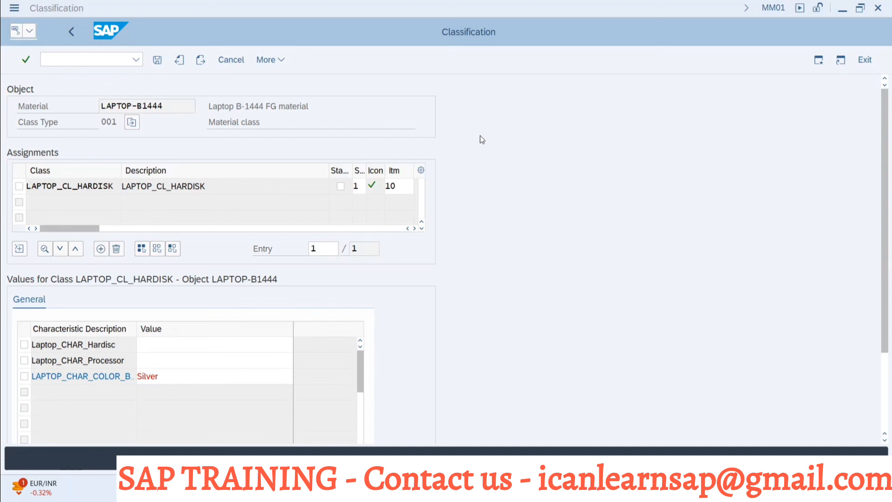
# Step: Switch to the b14 workbook in Excel and review the laptop characteristics and the Frooti color, taste and viscosity values
pyautogui.hotkey('alt', 'Tab')
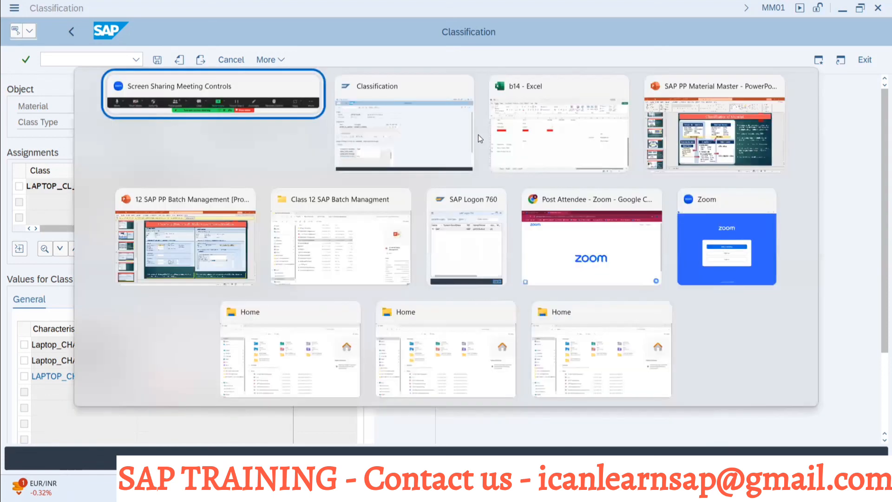
pyautogui.hotkey('alt', 'Tab')
pyautogui.hotkey('alt', 'Tab')
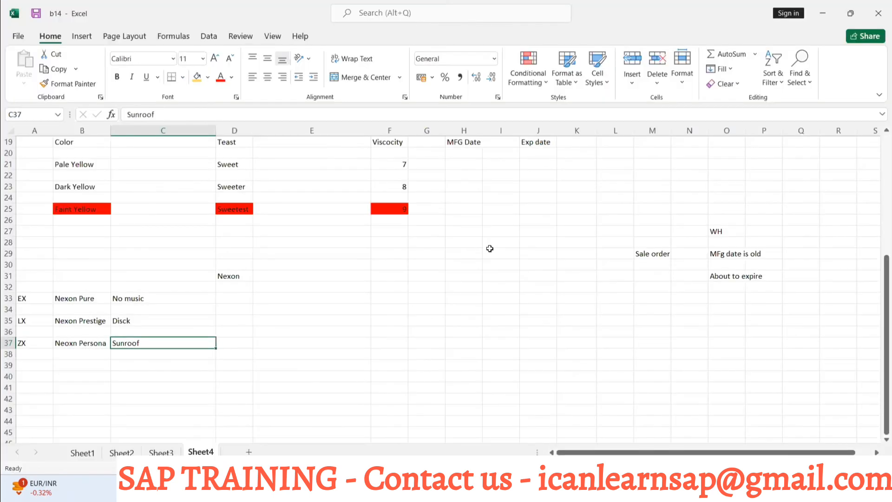
pyautogui.scroll(5, 490, 249)
pyautogui.scroll(1, 556, 223)
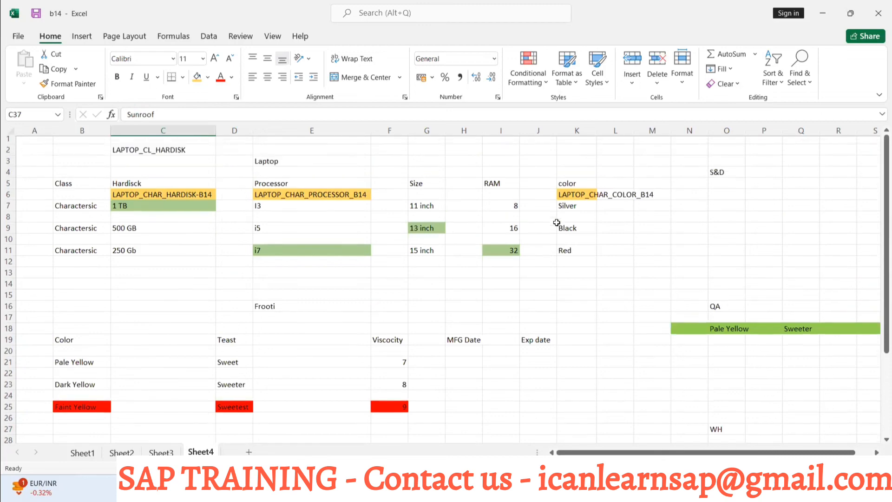
pyautogui.scroll(-1, 458, 213)
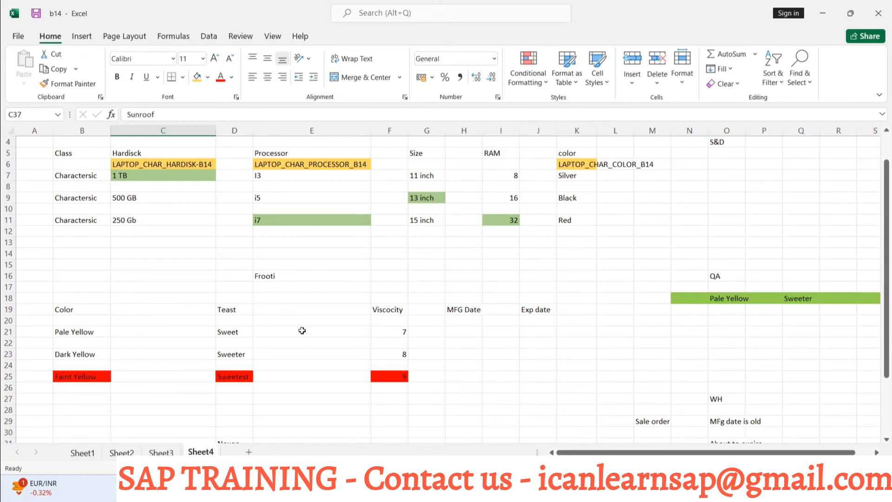
pyautogui.click(393, 343)
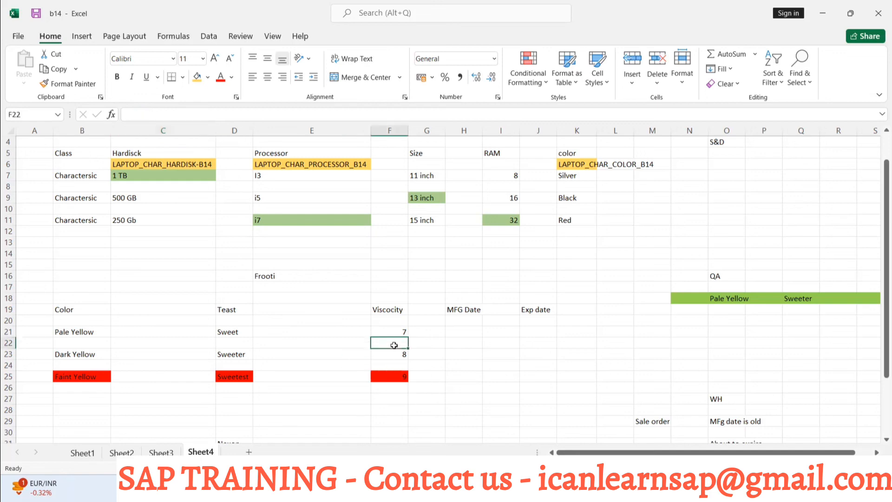
pyautogui.click(397, 355)
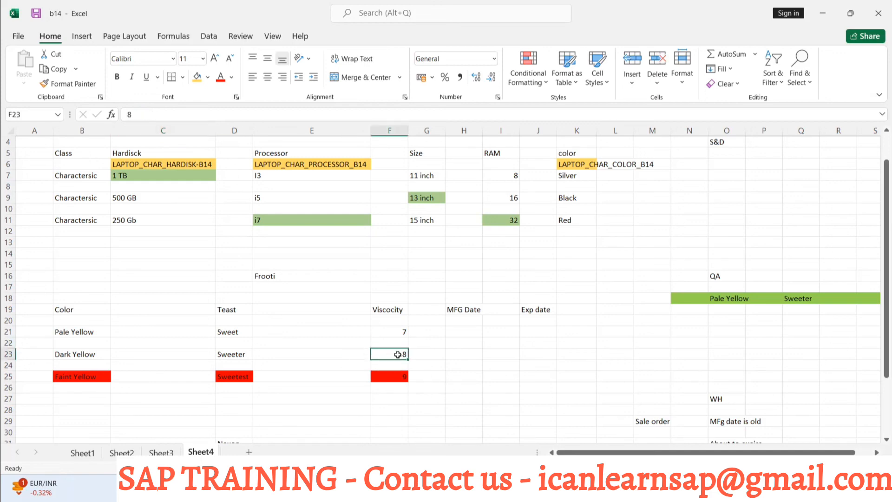